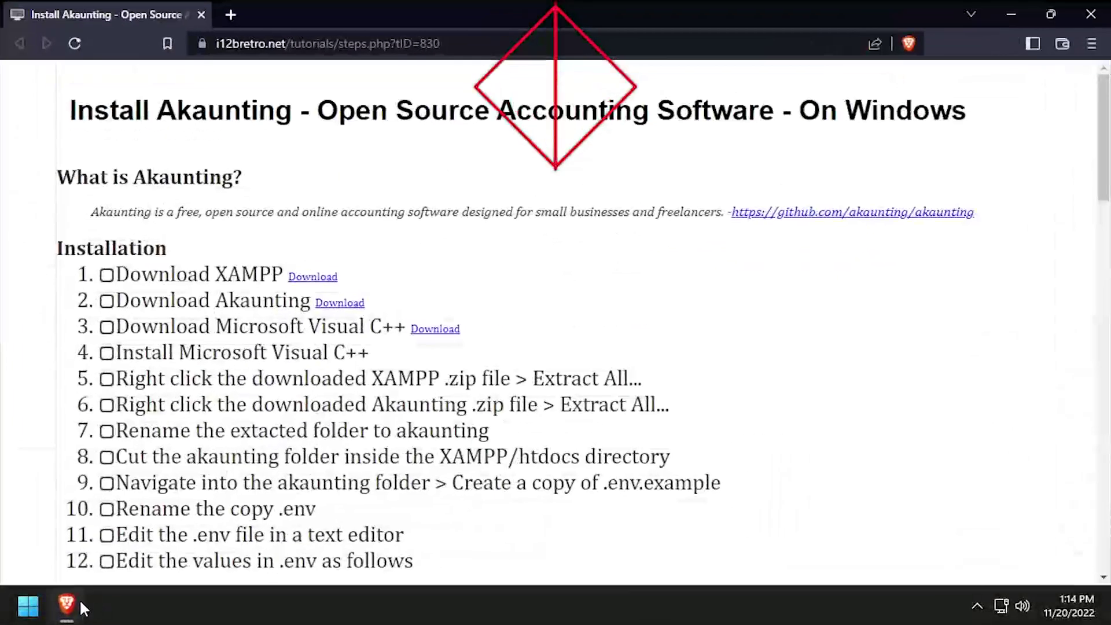
# Download the XAMPP 8.0.23 Windows zip from SourceForge and close the download tab.
pyautogui.click(297, 280)
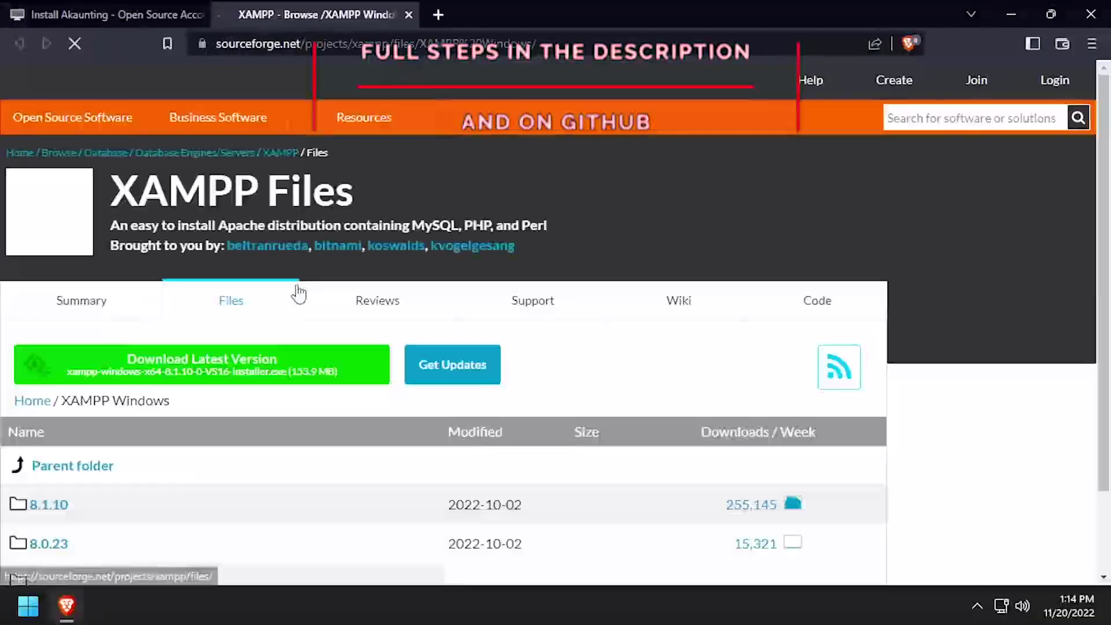
pyautogui.scroll(-2, 298, 290)
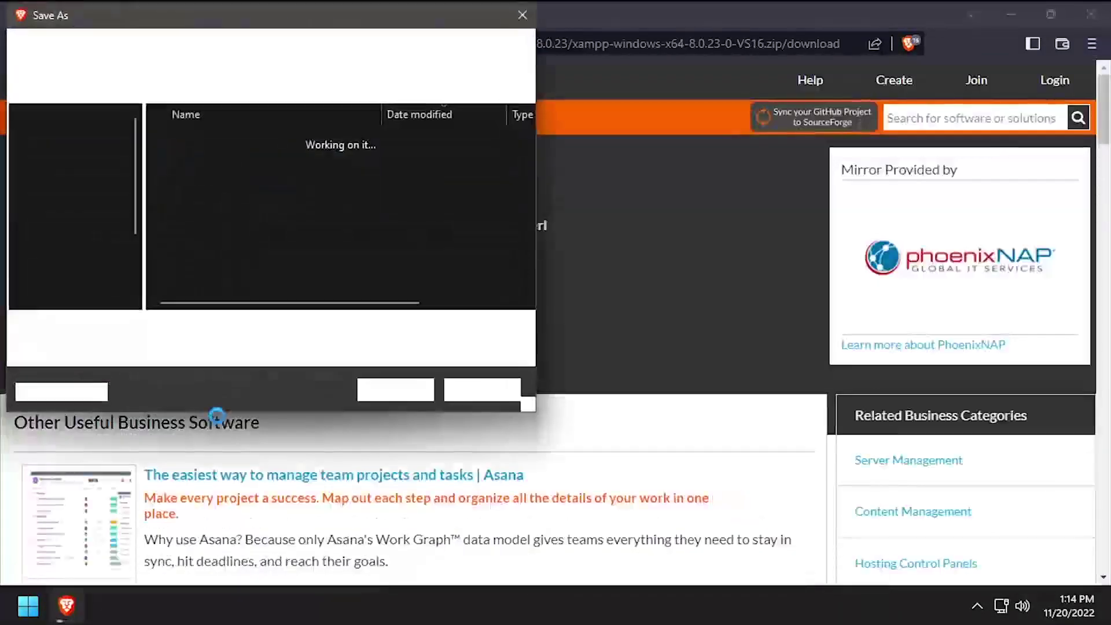
pyautogui.click(371, 386)
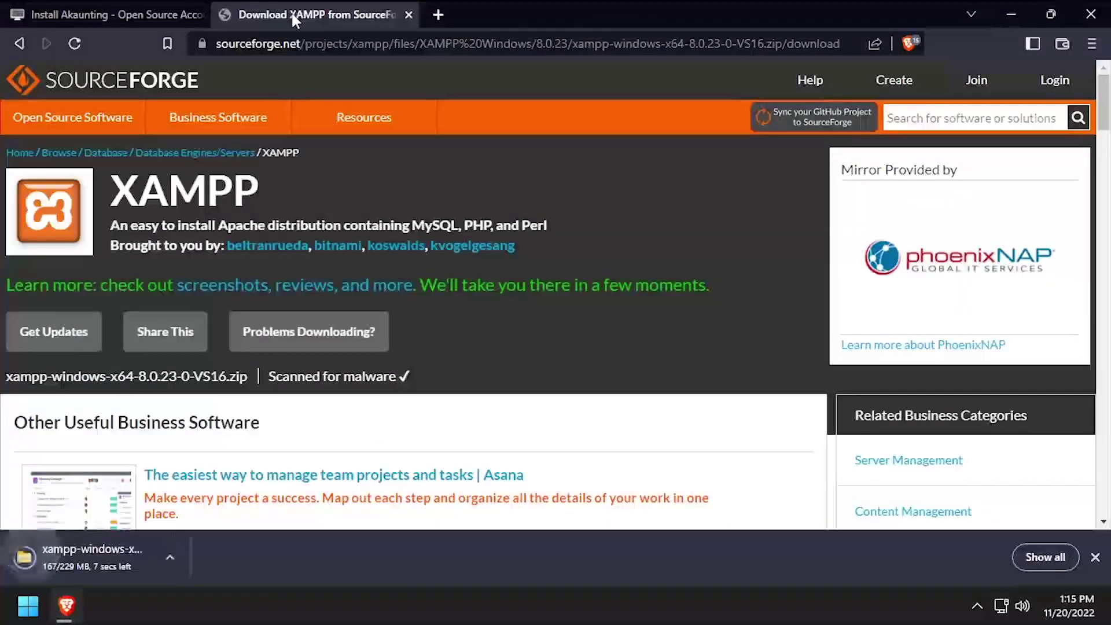
pyautogui.middleClick(292, 16)
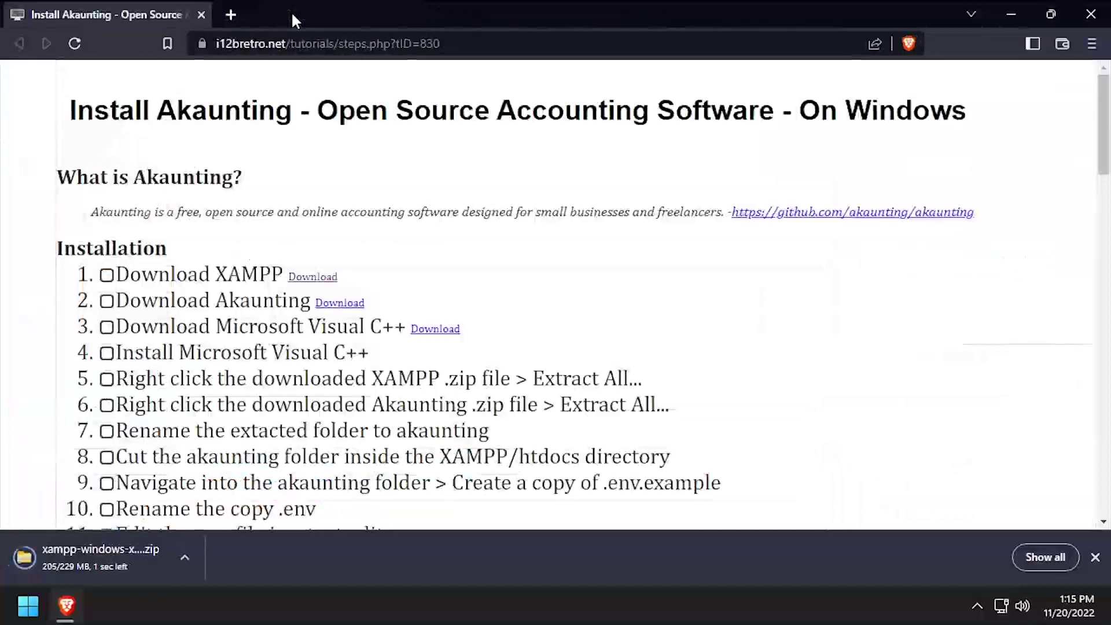
# Download Akaunting_3.0.9-Stable.zip from the GitHub release assets and close that tab.
pyautogui.click(342, 304)
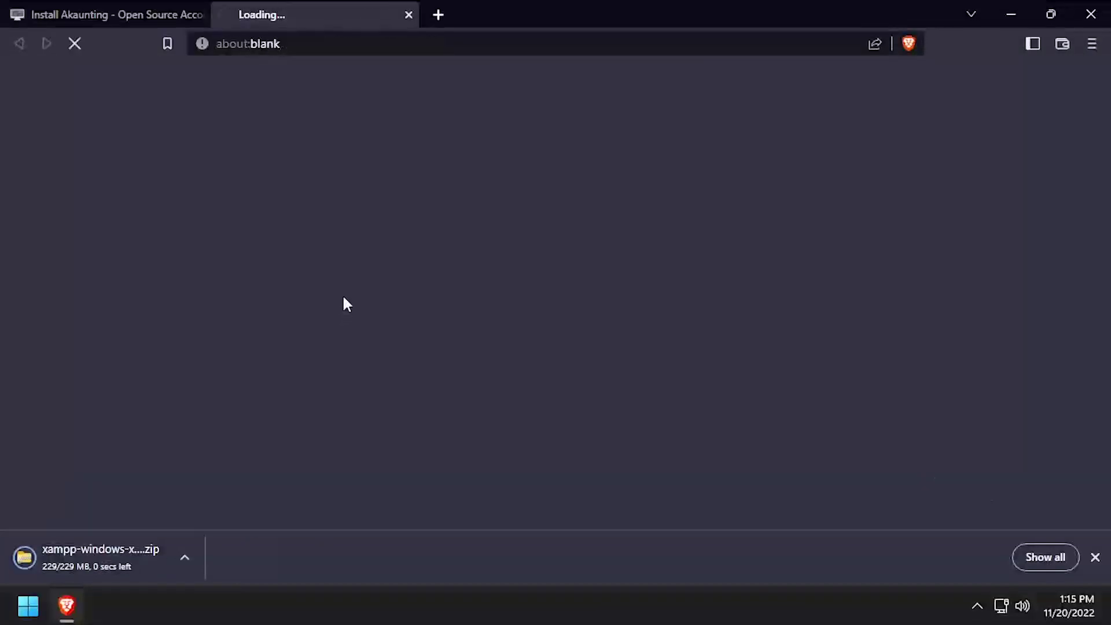
pyautogui.scroll(-8, 329, 290)
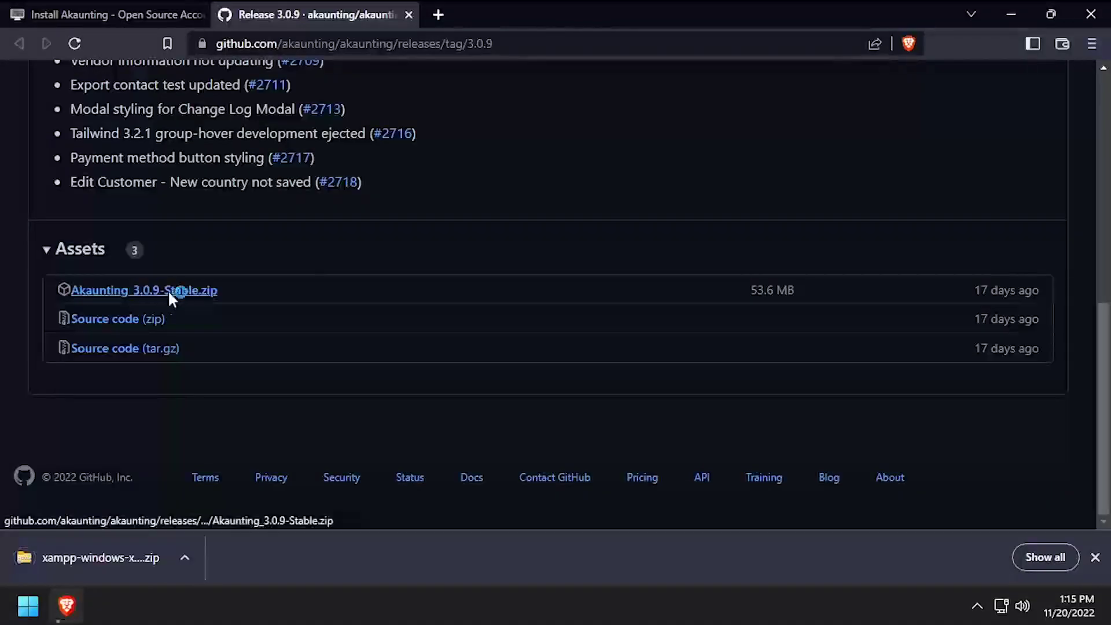
pyautogui.click(168, 289)
pyautogui.click(368, 386)
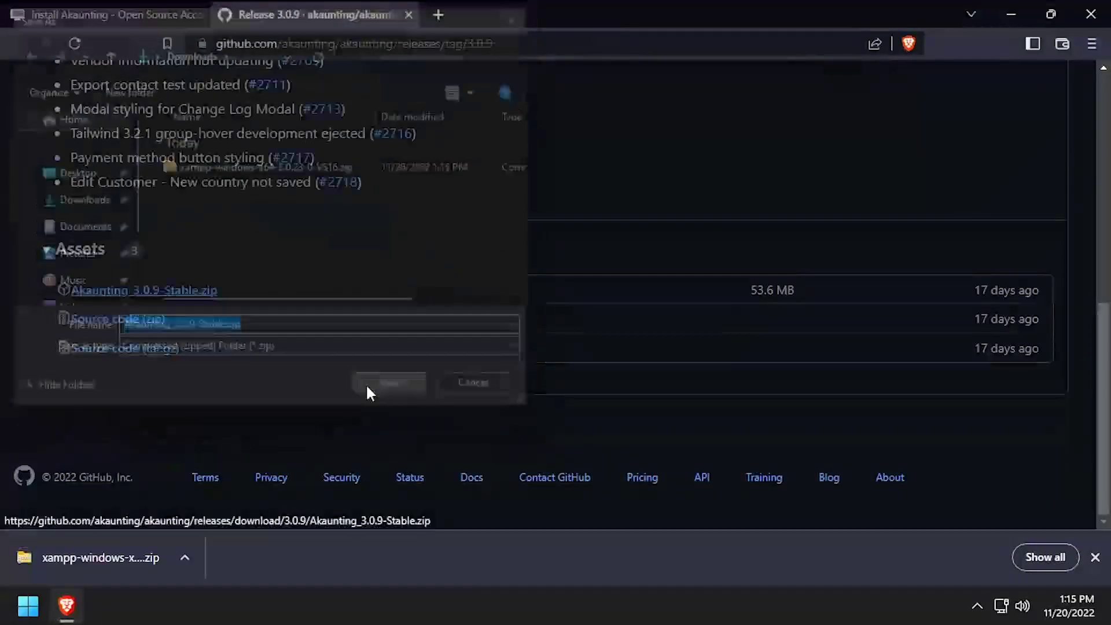
pyautogui.middleClick(294, 19)
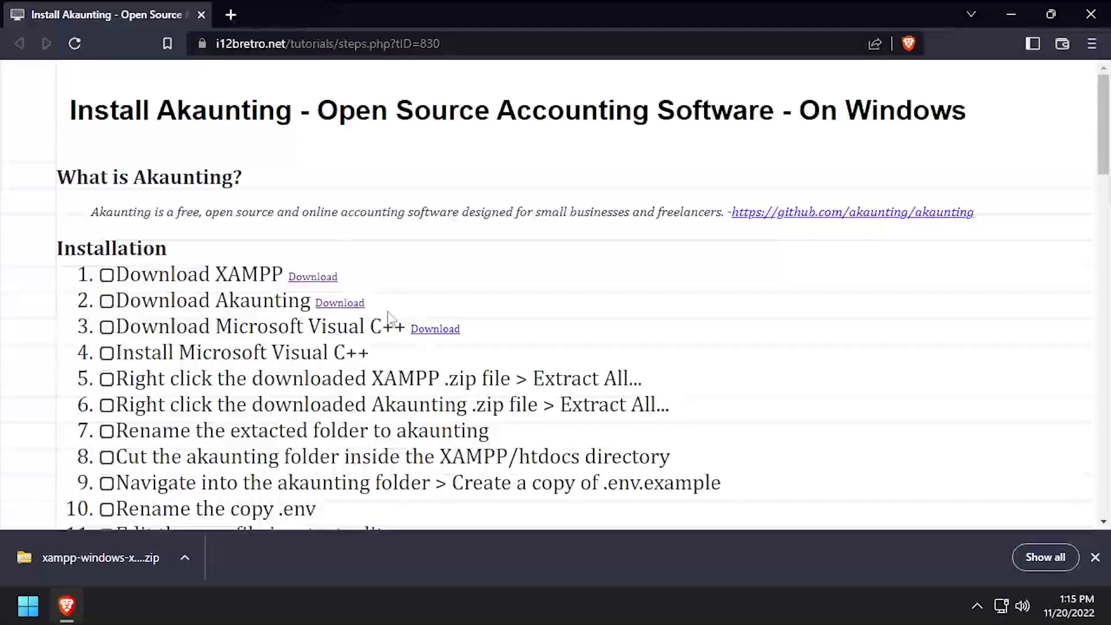
# Download the Visual C++ redistributable installer VC_redist.x64.exe.
pyautogui.click(433, 333)
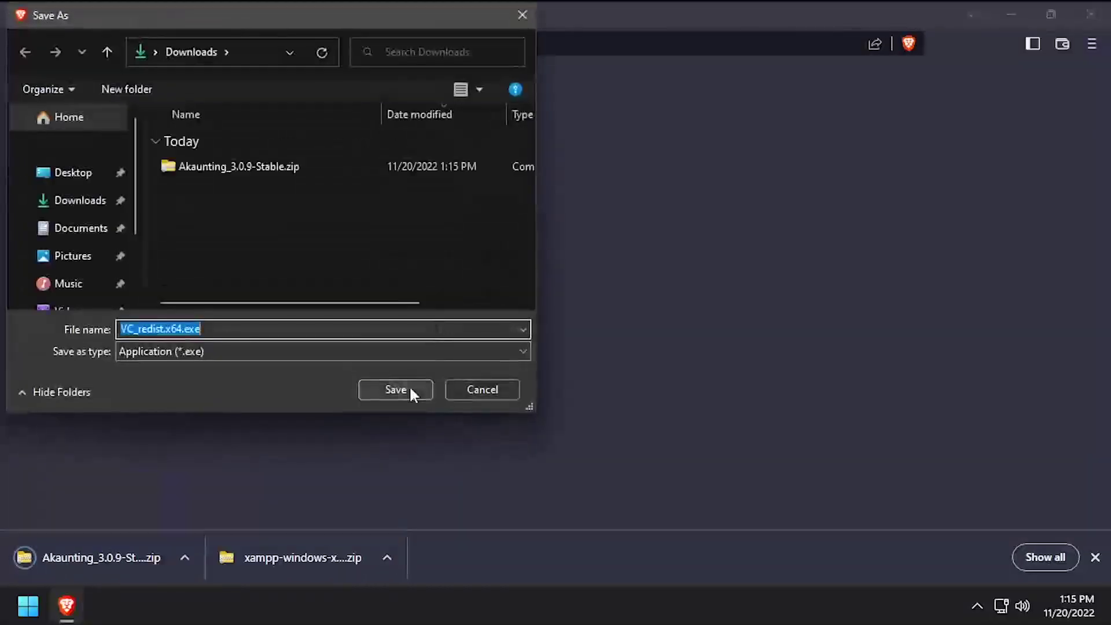
pyautogui.click(408, 385)
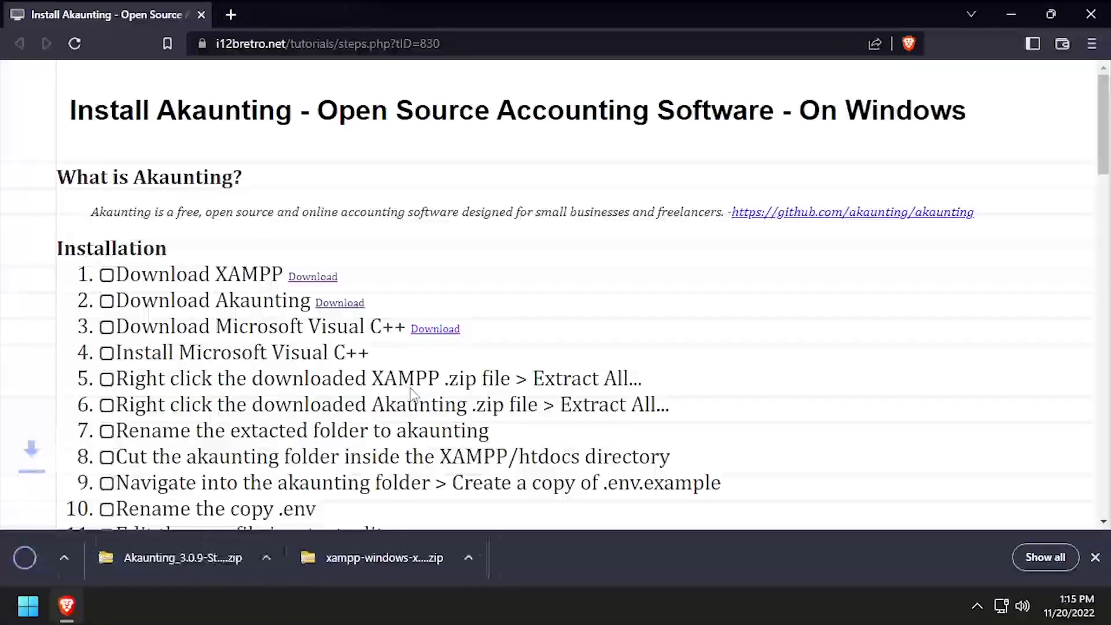
pyautogui.rightClick(127, 546)
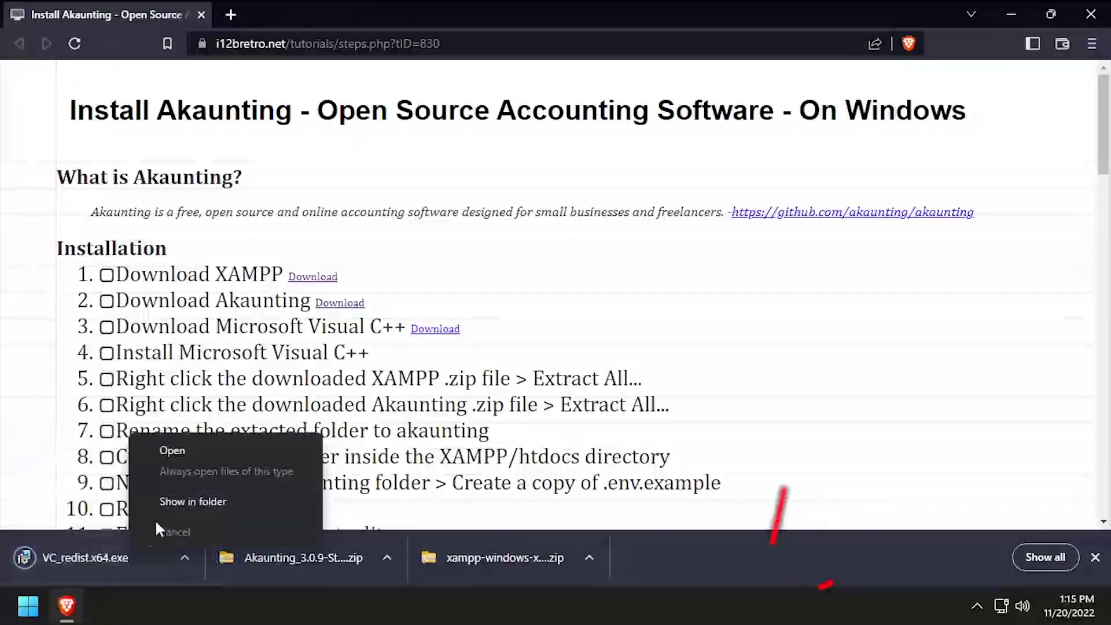
# Run VC_redist.x64.exe as administrator to install the Visual C++ 2015-2019 Redistributable (x64).
pyautogui.click(172, 509)
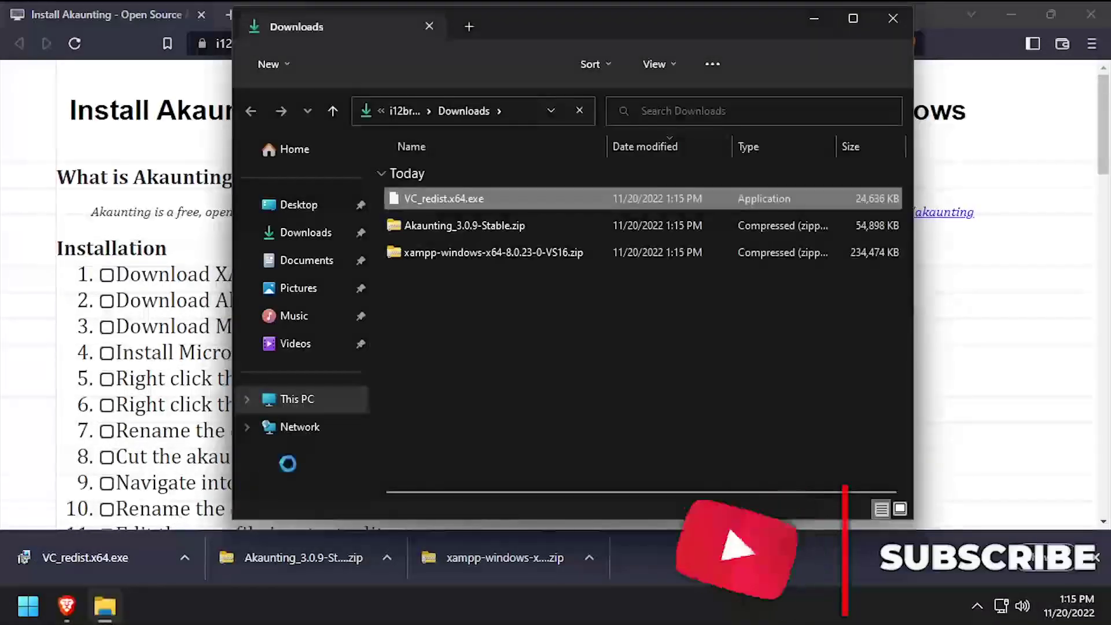
pyautogui.rightClick(445, 201)
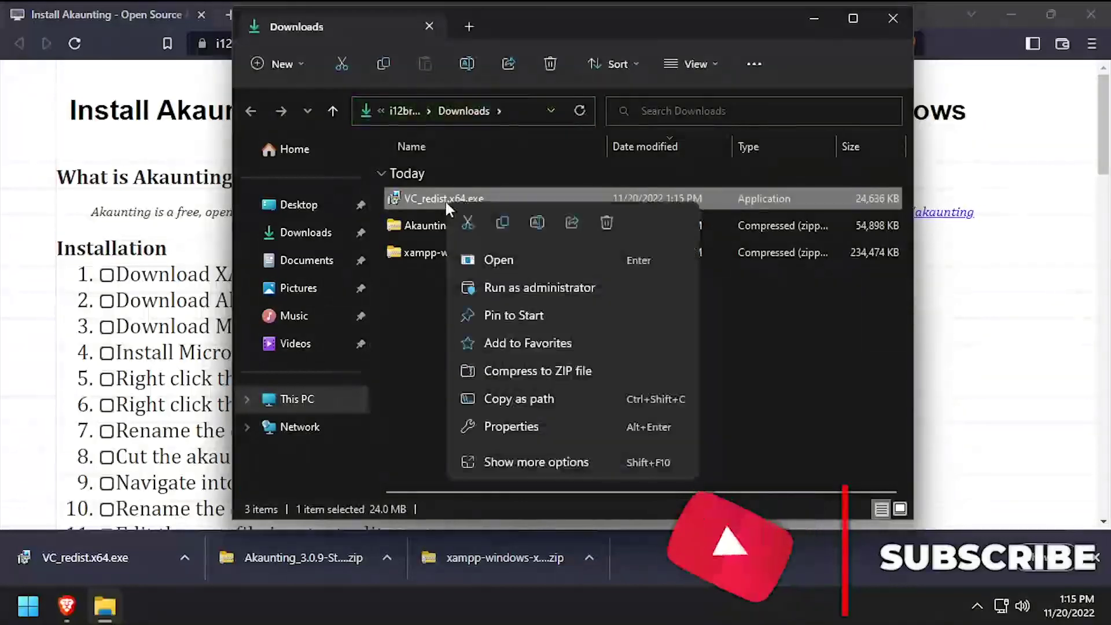
pyautogui.click(557, 286)
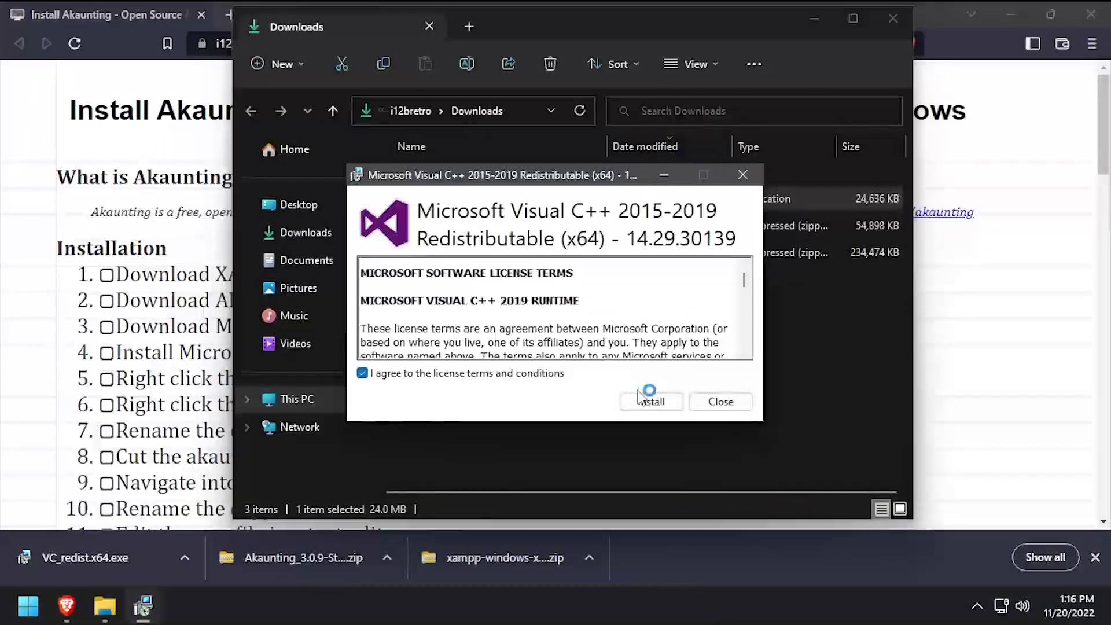
pyautogui.click(646, 401)
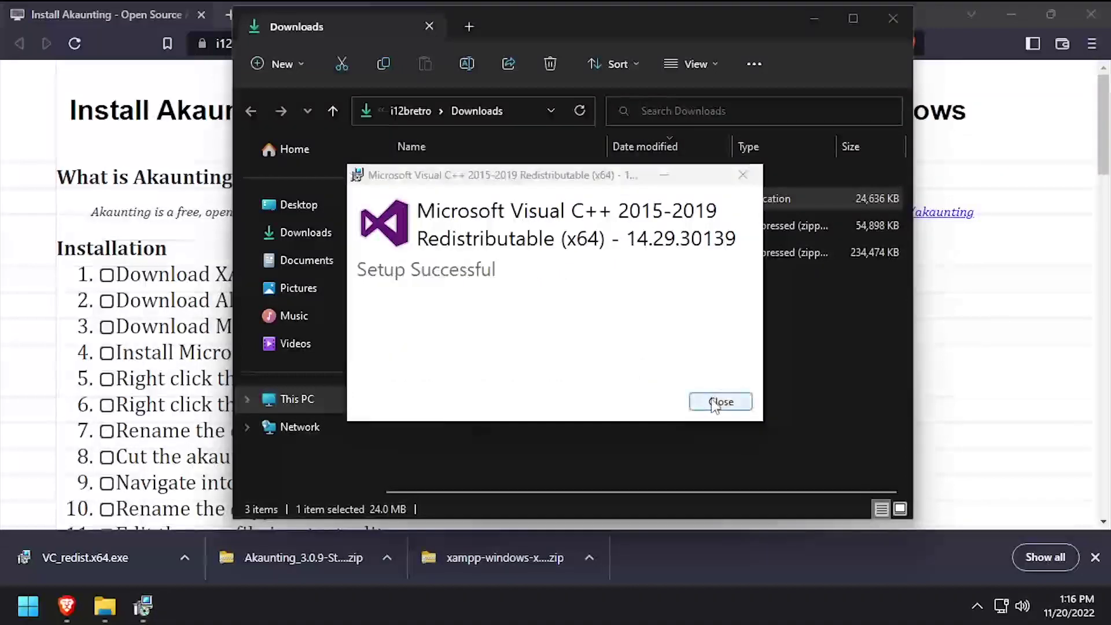
pyautogui.click(706, 401)
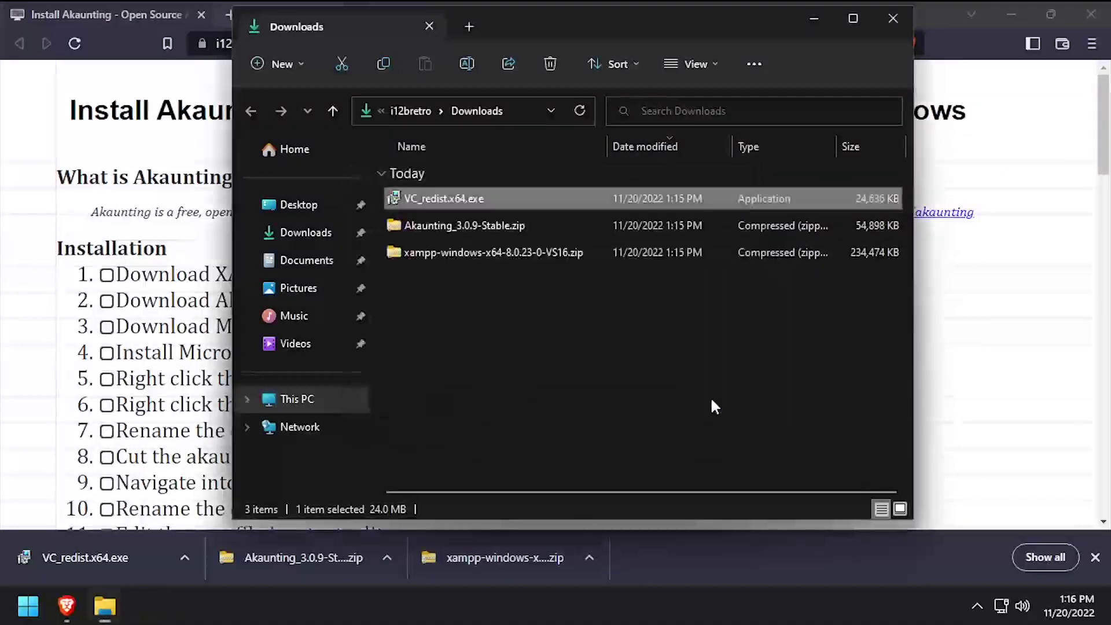
# Extract the XAMPP zip into Downloads with 7-Zip.
pyautogui.click(467, 252)
pyautogui.rightClick(560, 487)
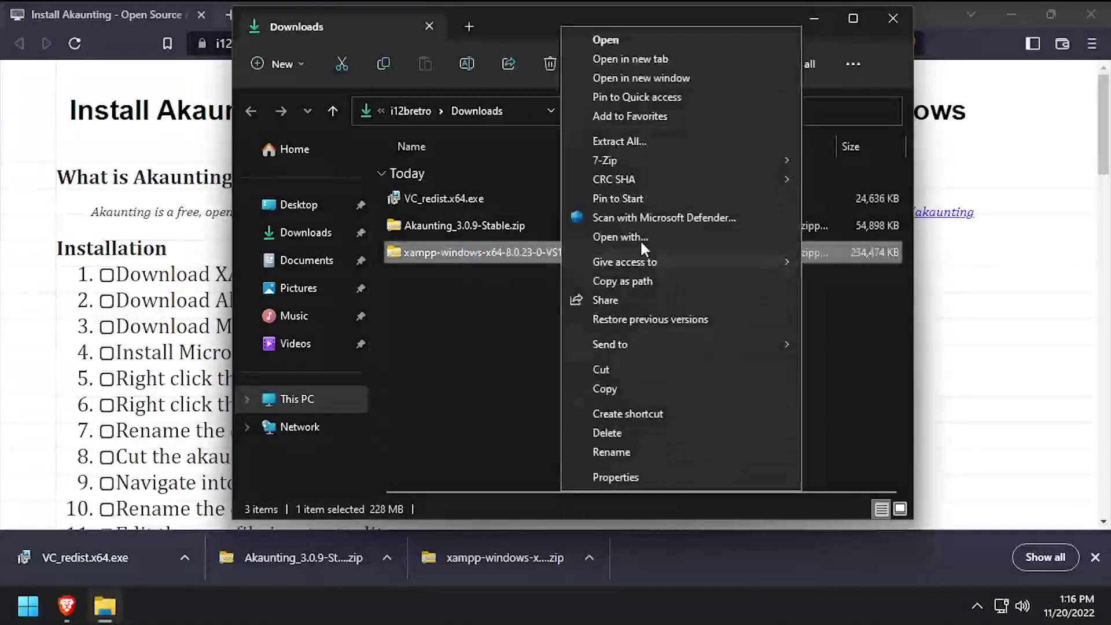
pyautogui.moveTo(648, 156)
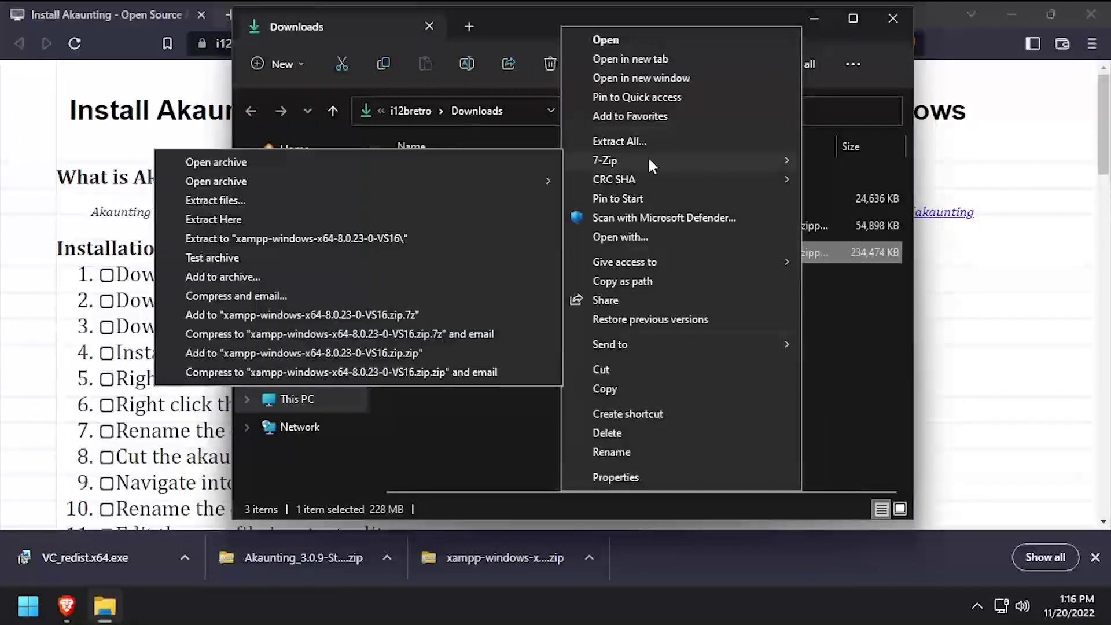
pyautogui.click(454, 222)
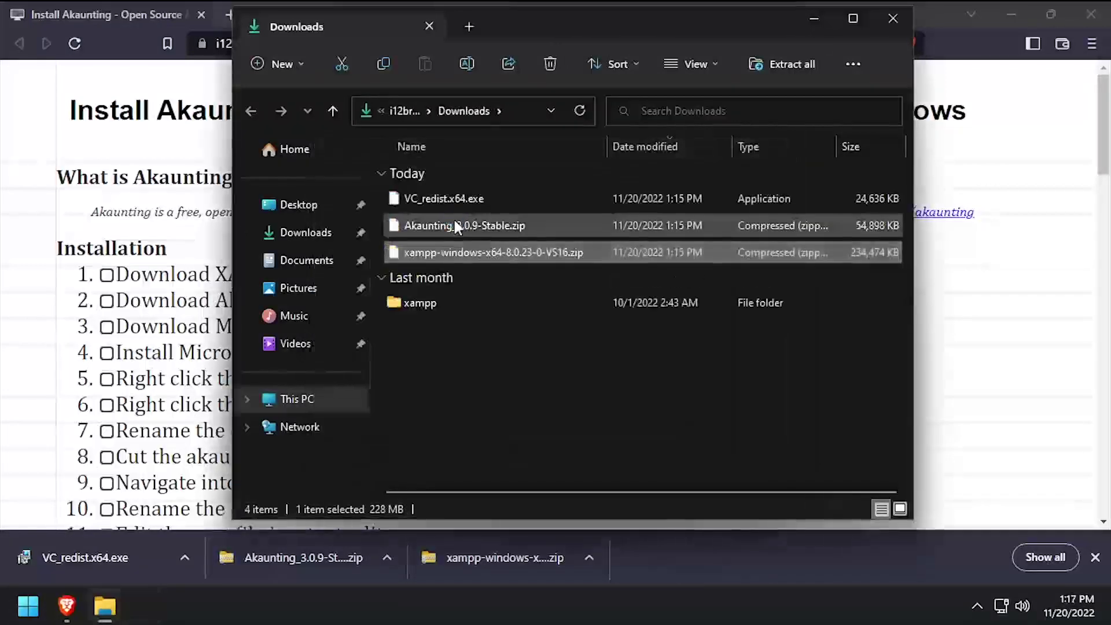
# Extract the Akaunting zip to its own folder and rename it 'akaunting'.
pyautogui.rightClick(443, 219)
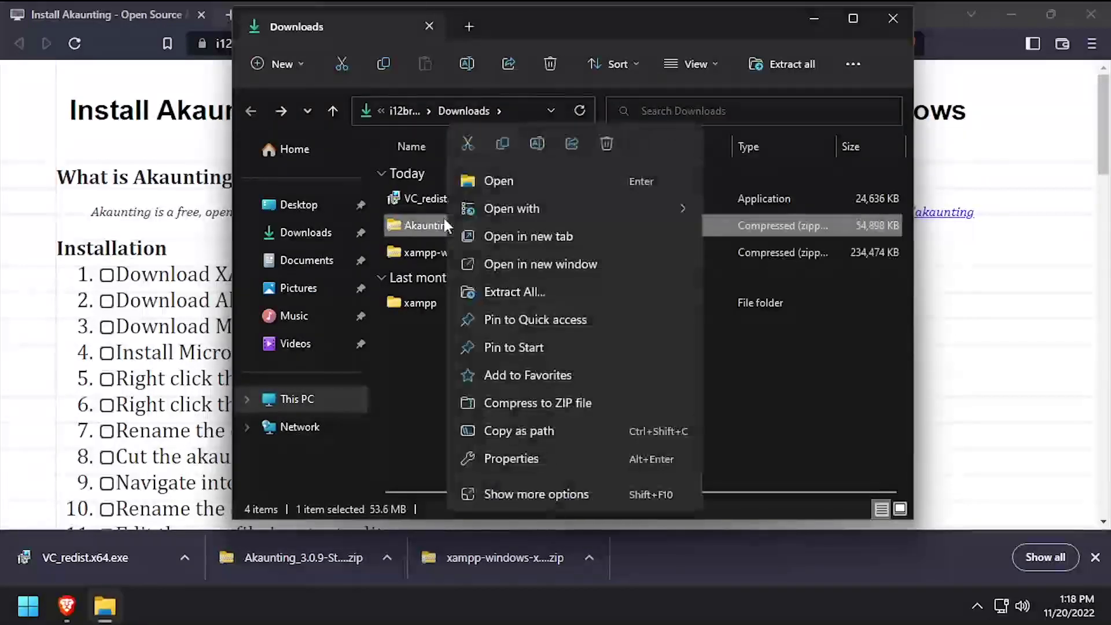
pyautogui.click(519, 494)
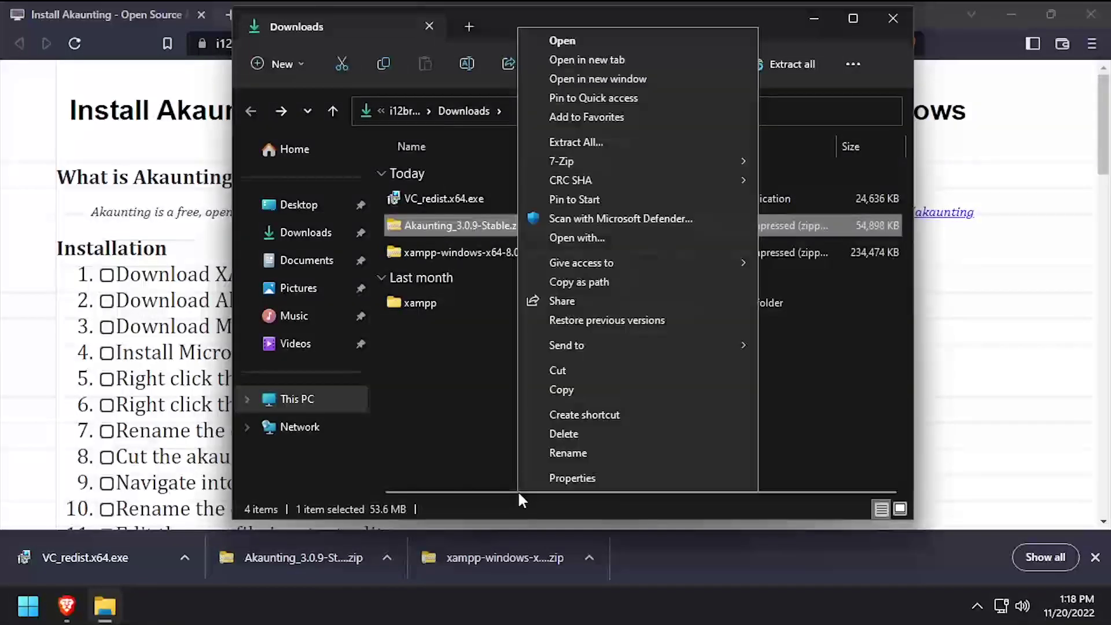
pyautogui.moveTo(577, 163)
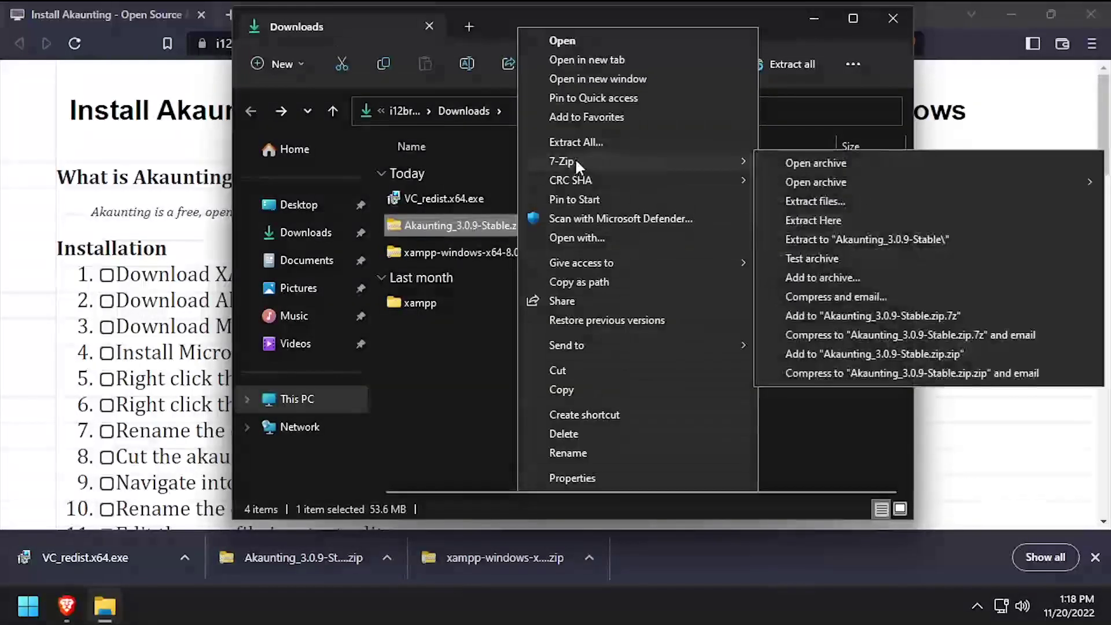
pyautogui.click(848, 239)
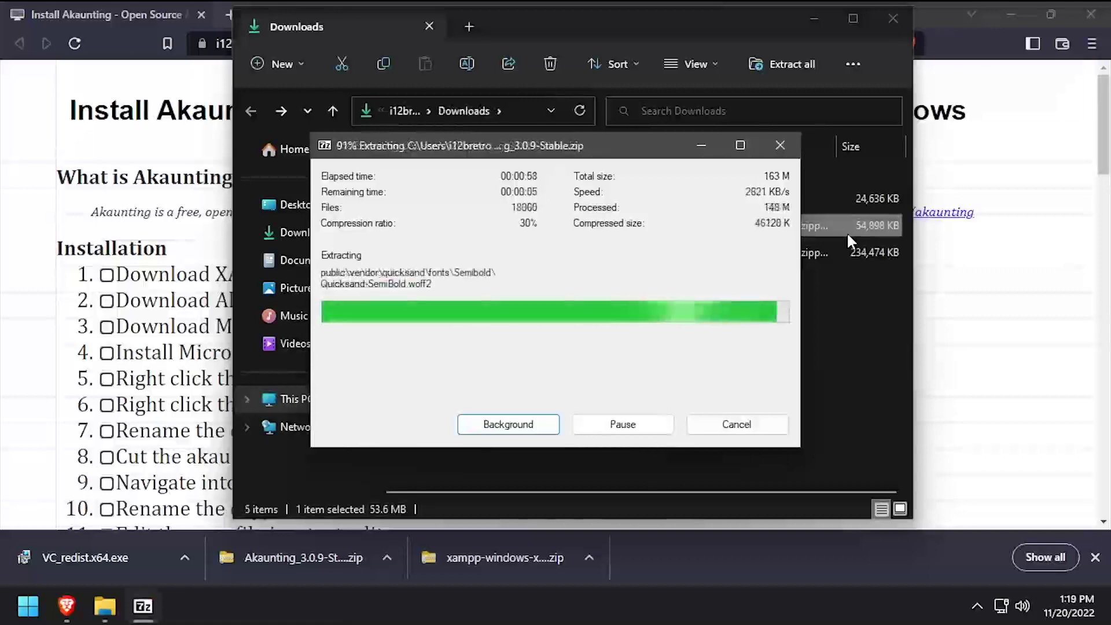
pyautogui.click(465, 280)
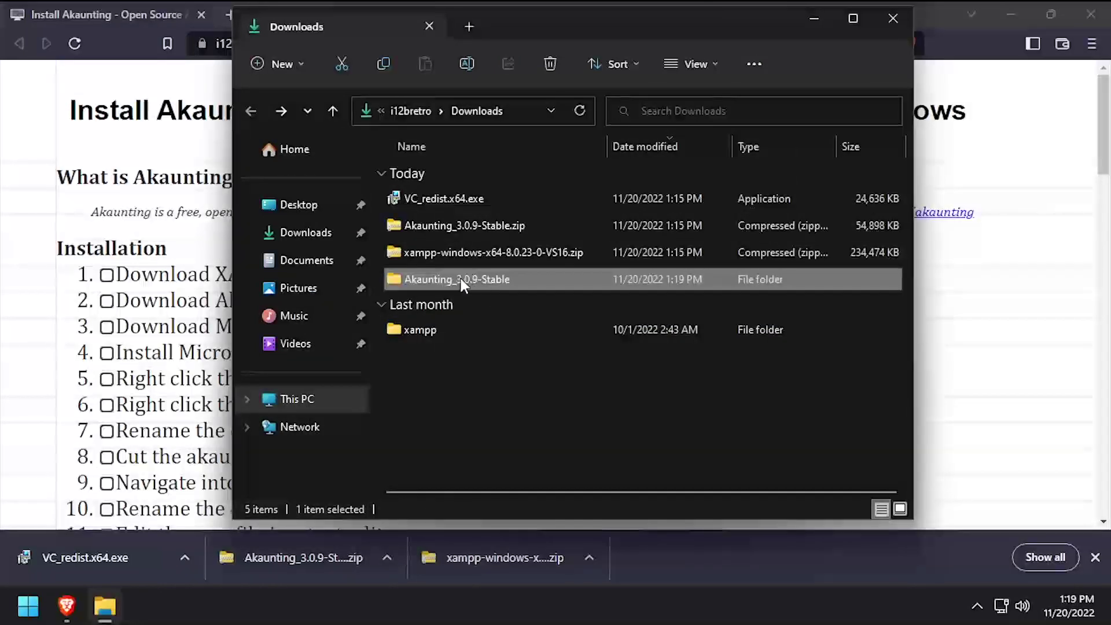
pyautogui.click(504, 279)
pyautogui.write('akaunting')
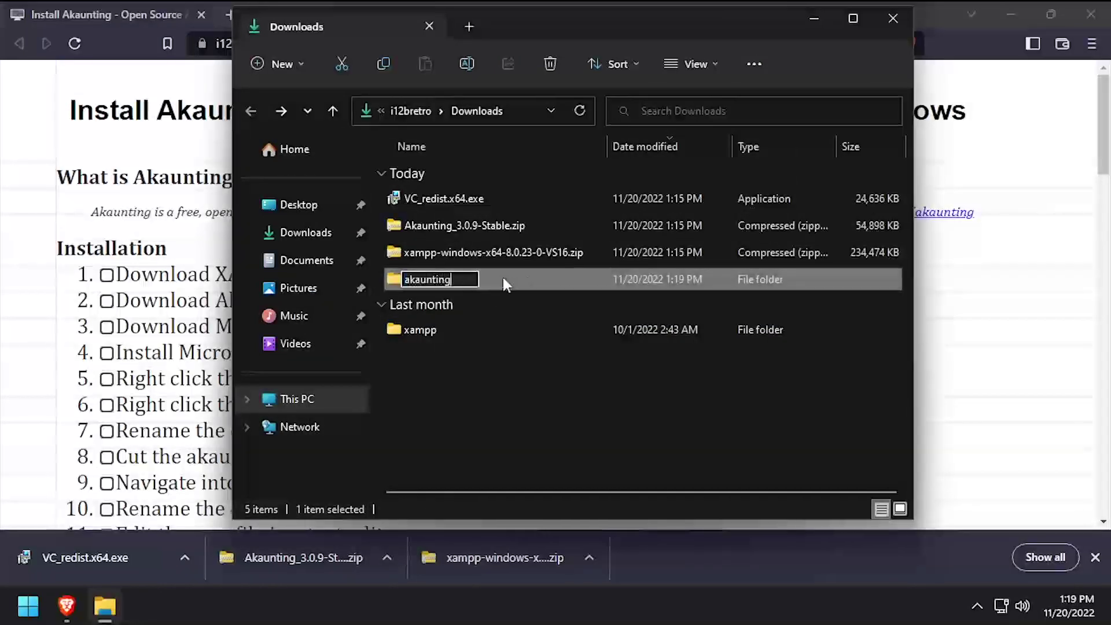
pyautogui.press('Return')
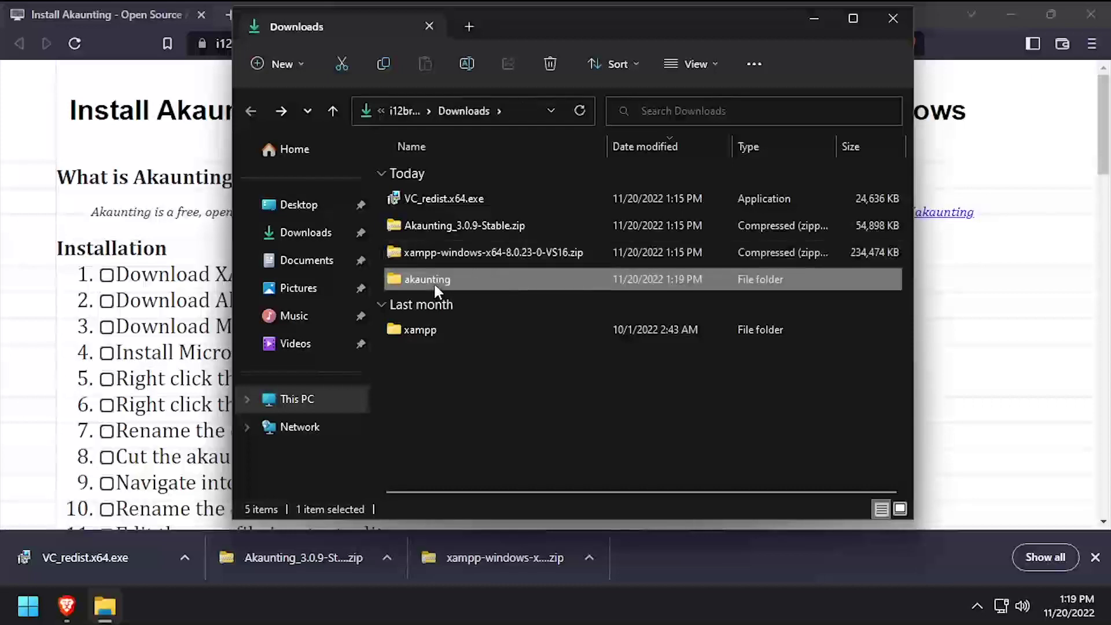
# Move the akaunting folder from Downloads into xampp\htdocs.
pyautogui.rightClick(434, 285)
pyautogui.click(451, 197)
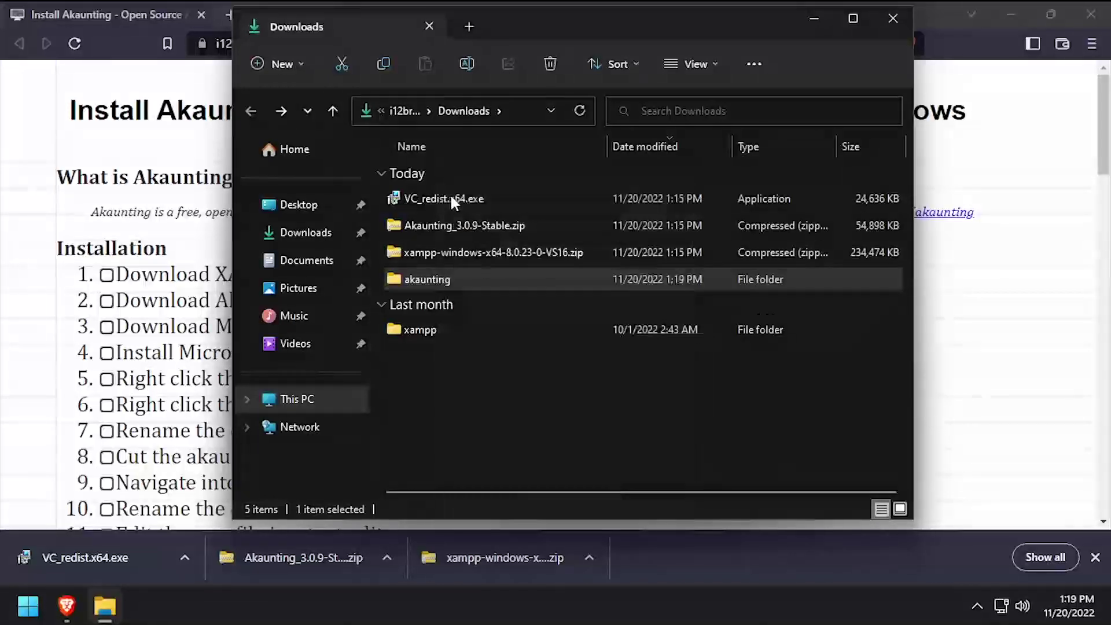
pyautogui.doubleClick(420, 329)
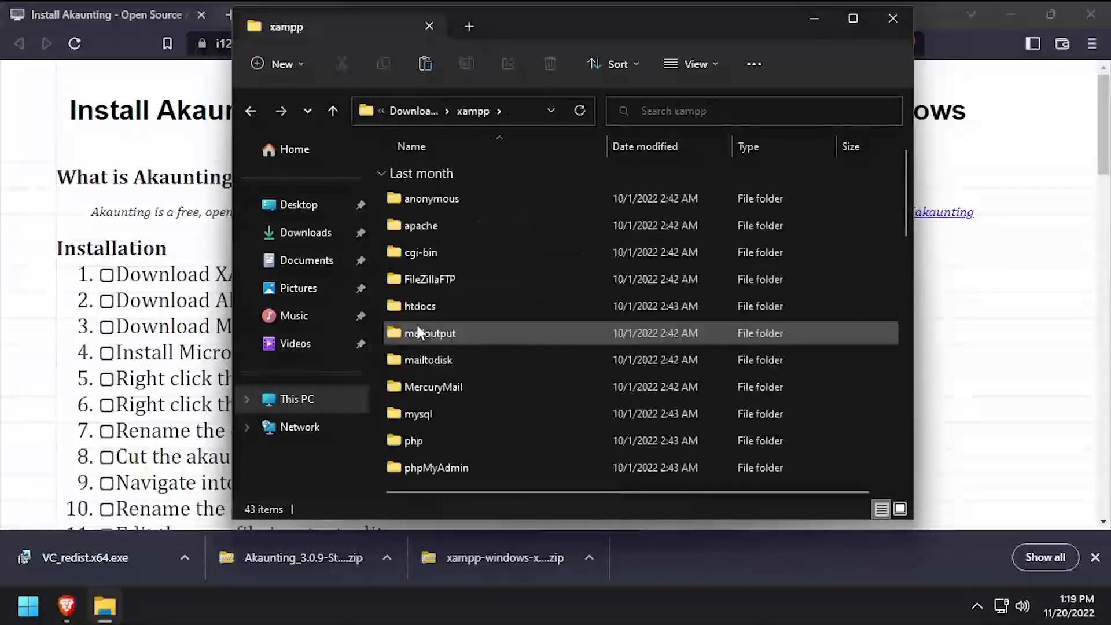
pyautogui.doubleClick(418, 306)
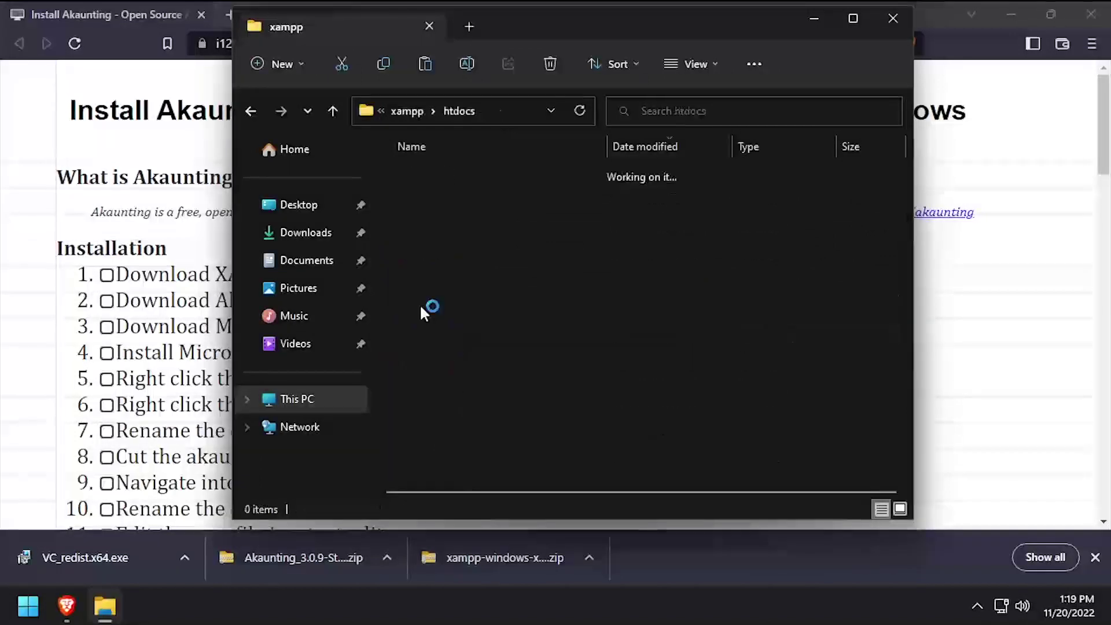
pyautogui.rightClick(522, 443)
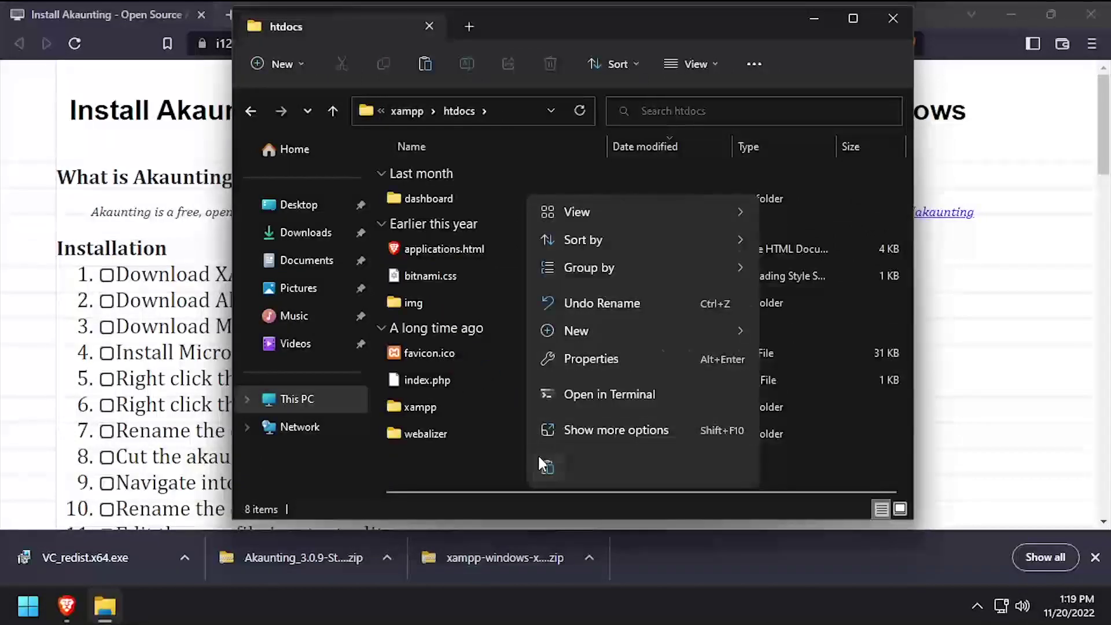
pyautogui.click(546, 465)
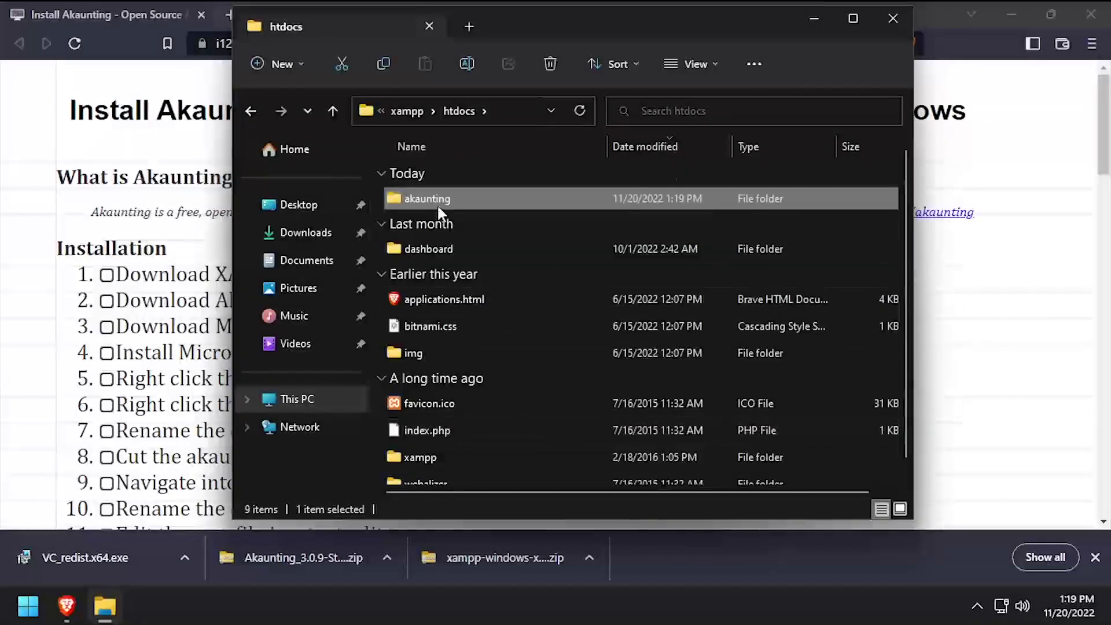
# Duplicate .env.example inside htdocs\akaunting and rename the copy to .env.
pyautogui.doubleClick(436, 203)
pyautogui.scroll(-4, 454, 246)
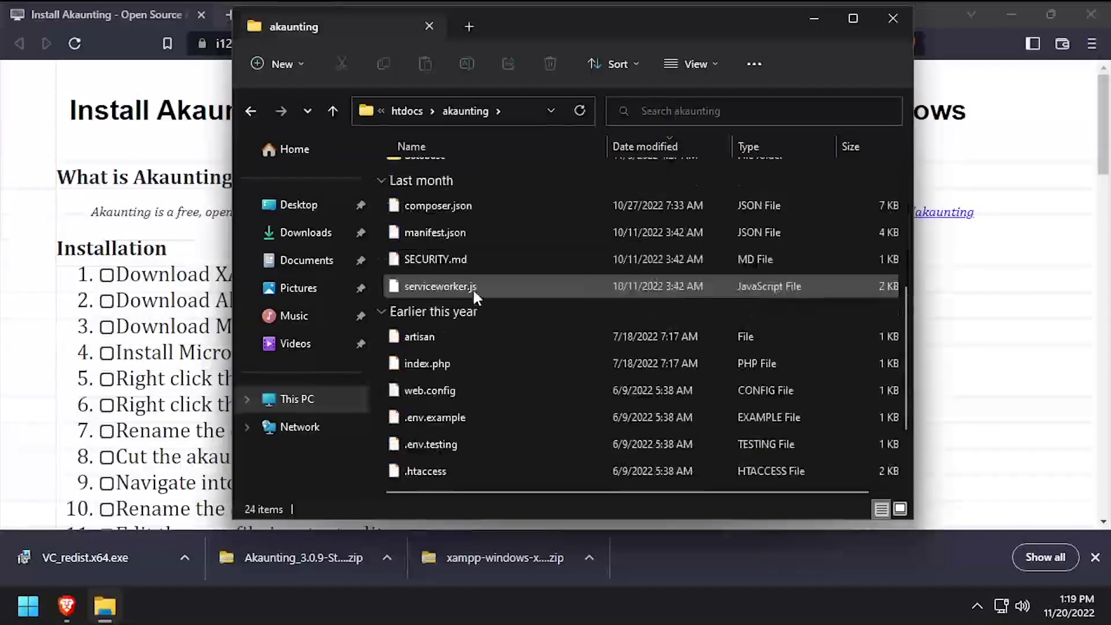
pyautogui.rightClick(444, 412)
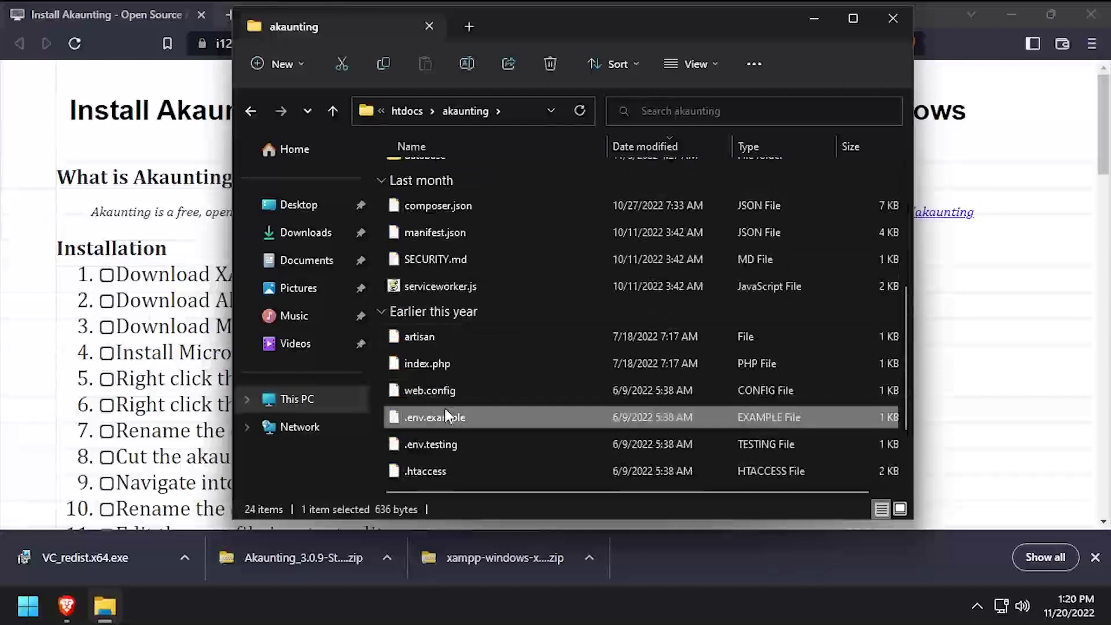
pyautogui.click(499, 425)
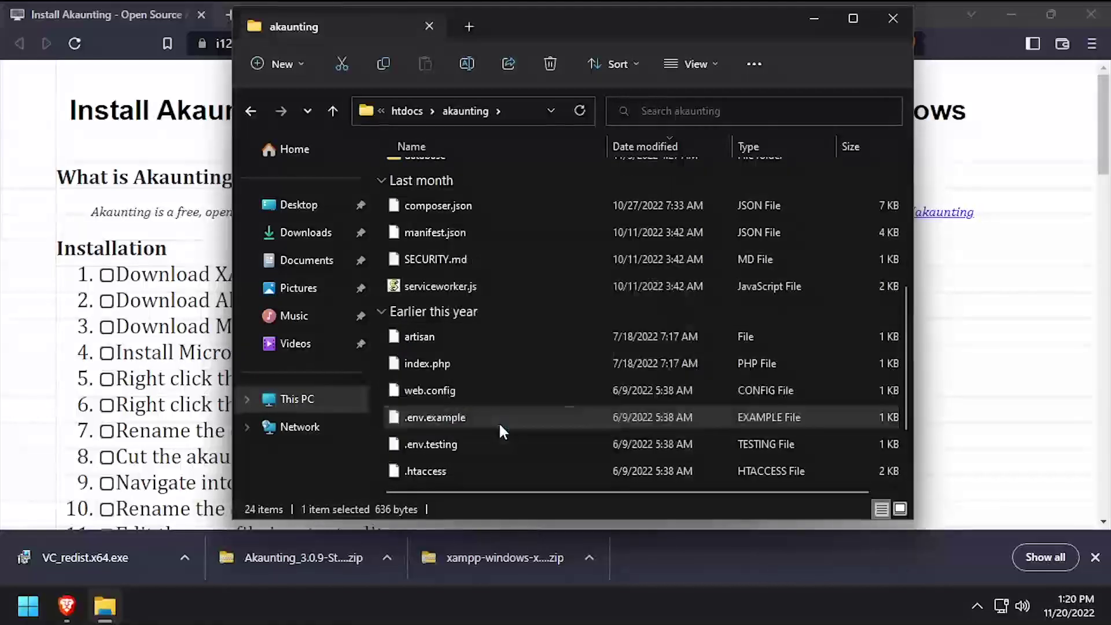
pyautogui.hotkey('ctrl', 'v')
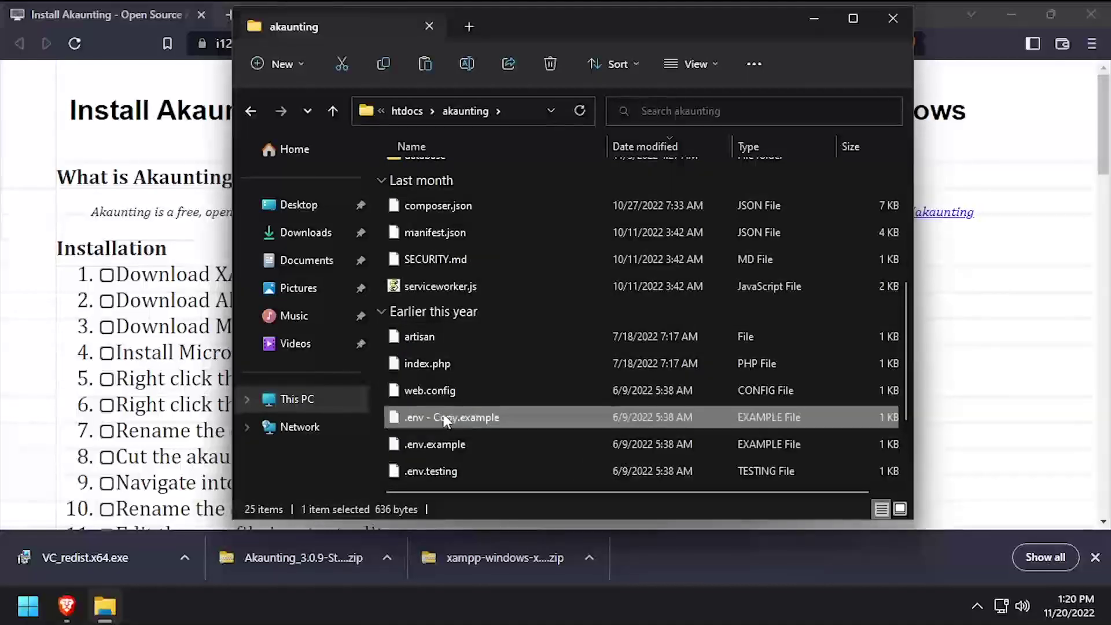
pyautogui.click(426, 416)
pyautogui.press('Delete')
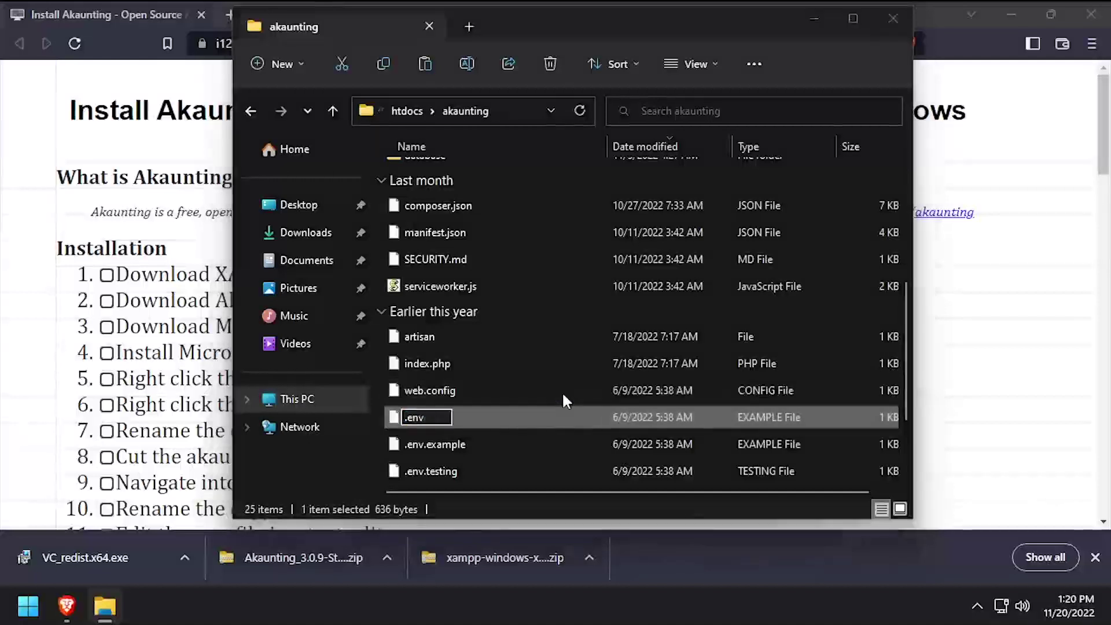
pyautogui.press('Return')
pyautogui.press('Return')
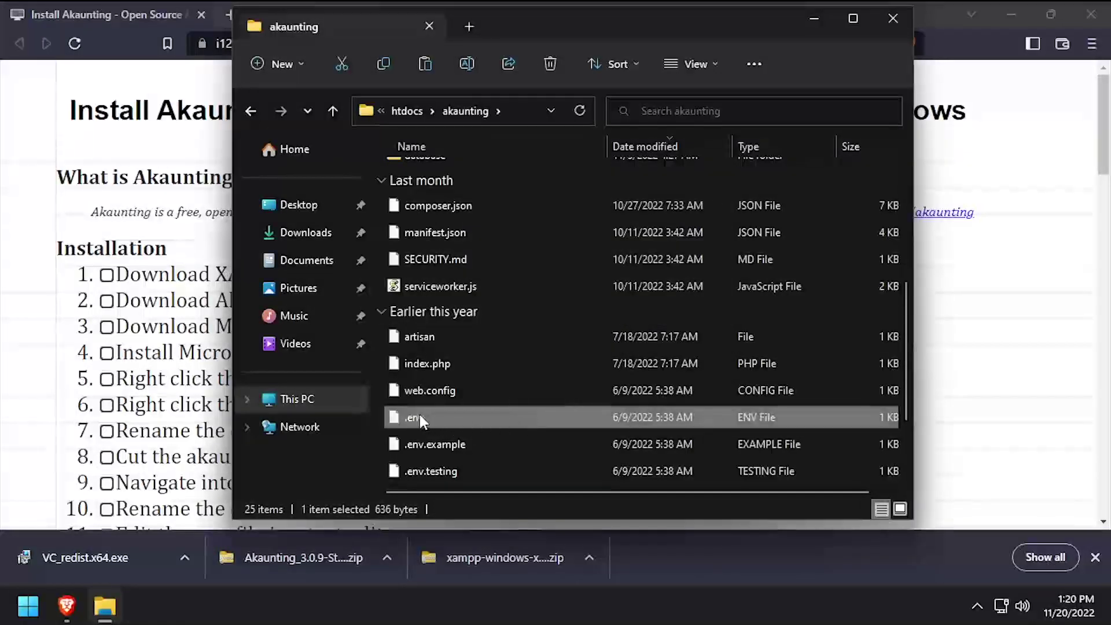
# Open .env with Notepad, always using Notepad for this file type.
pyautogui.rightClick(419, 415)
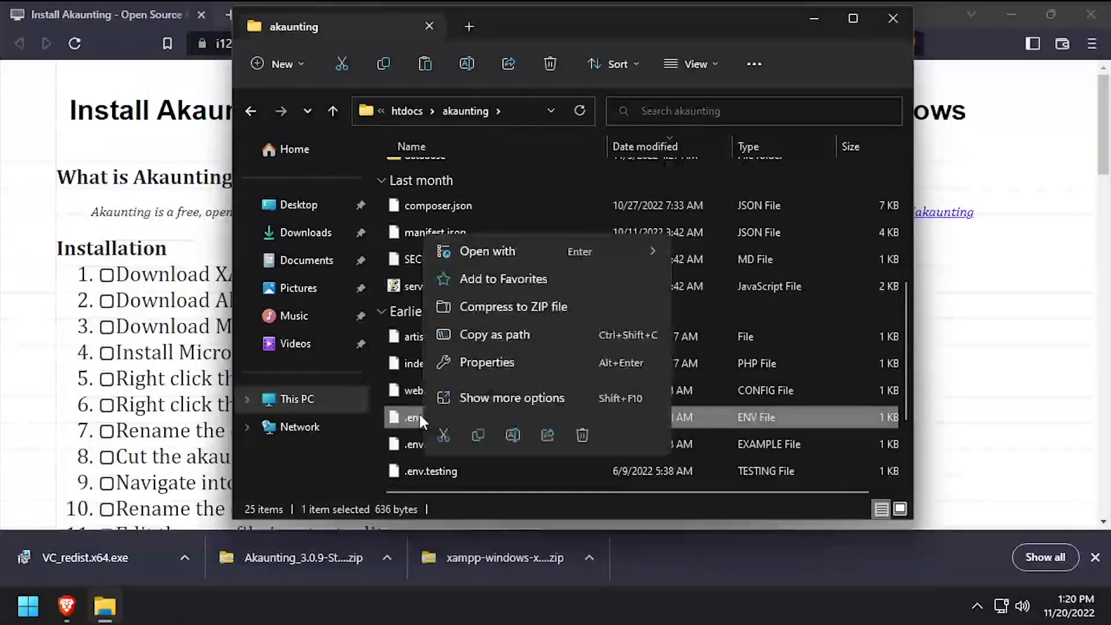
pyautogui.click(482, 398)
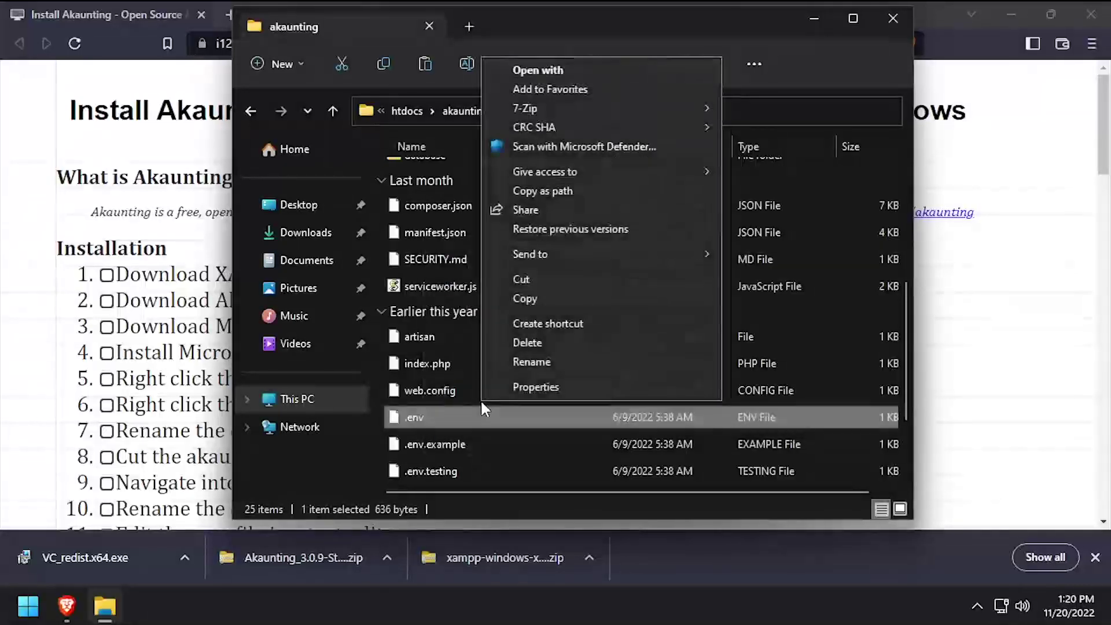
pyautogui.click(589, 71)
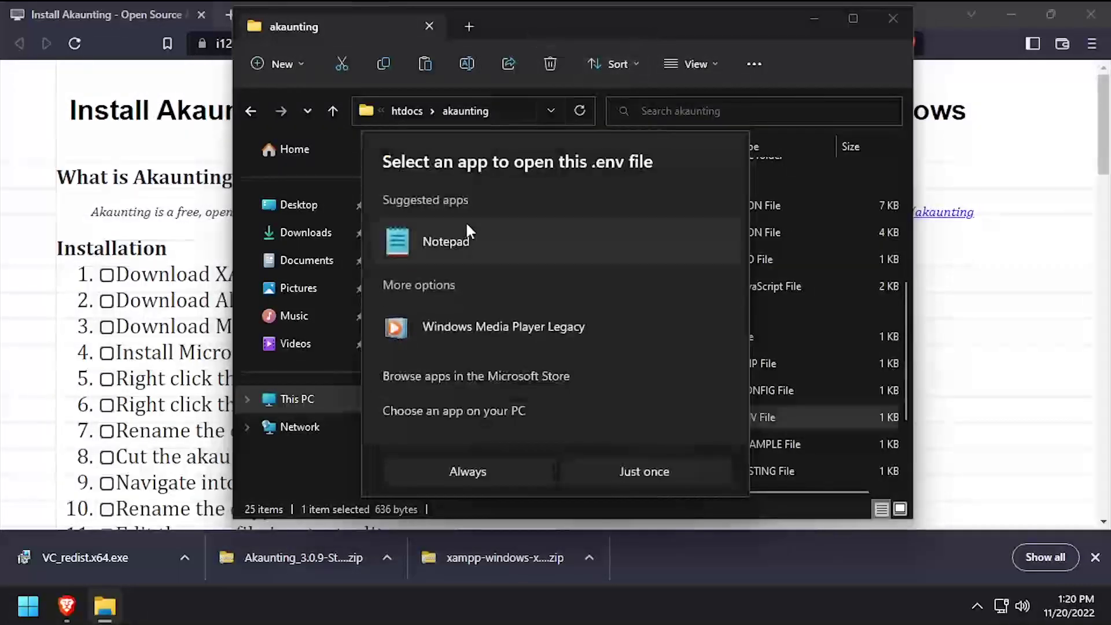
pyautogui.click(479, 470)
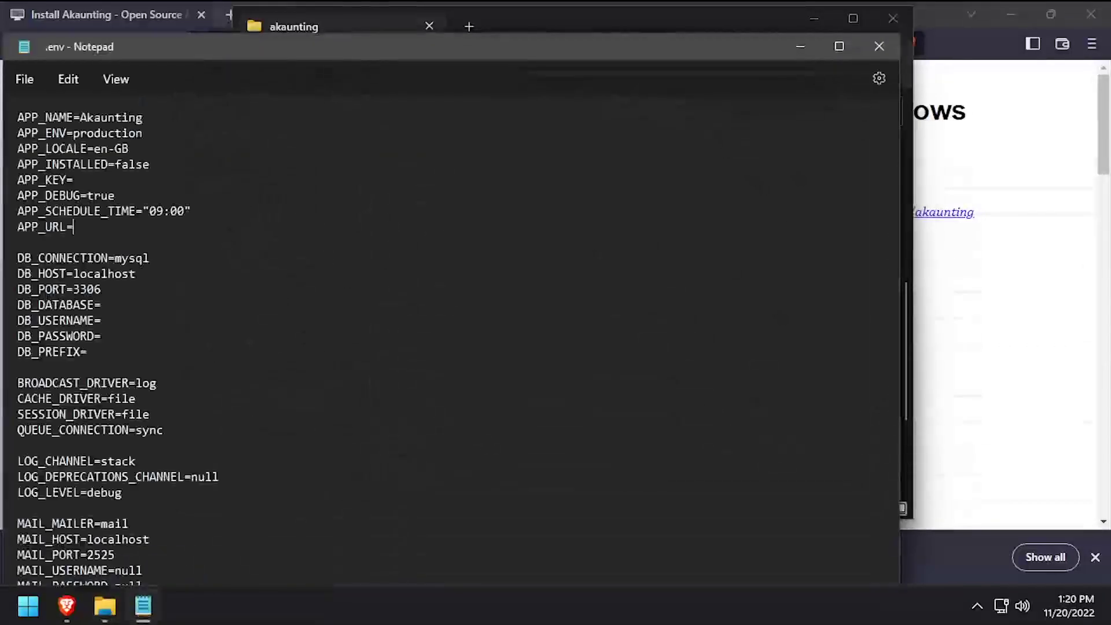
pyautogui.write('ttp://windows11.local/akaunt')
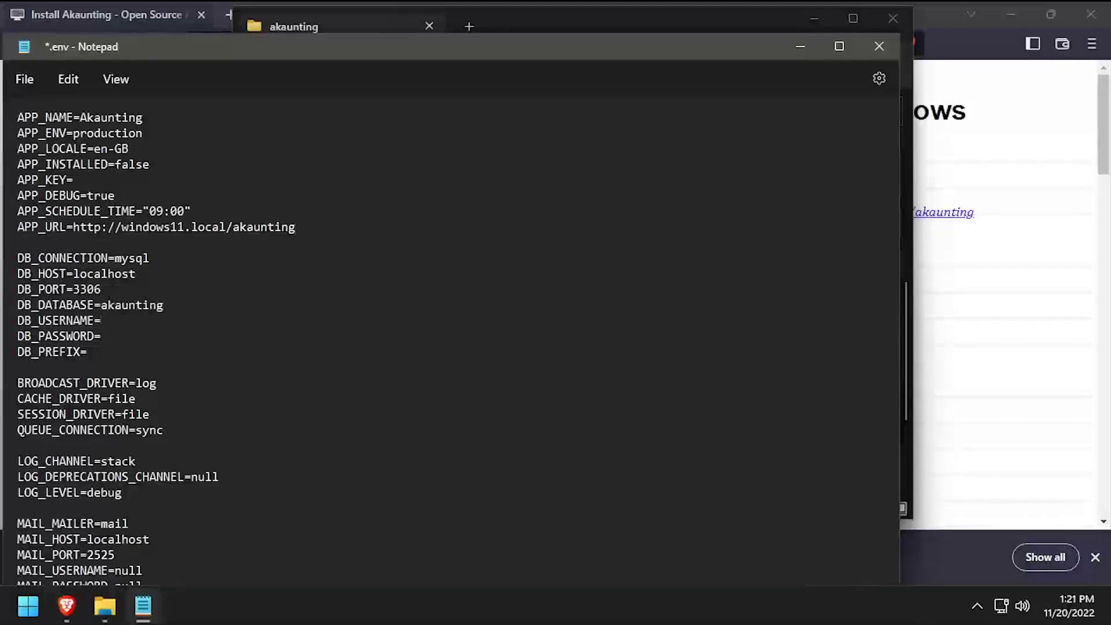
pyautogui.write('ing_rw')
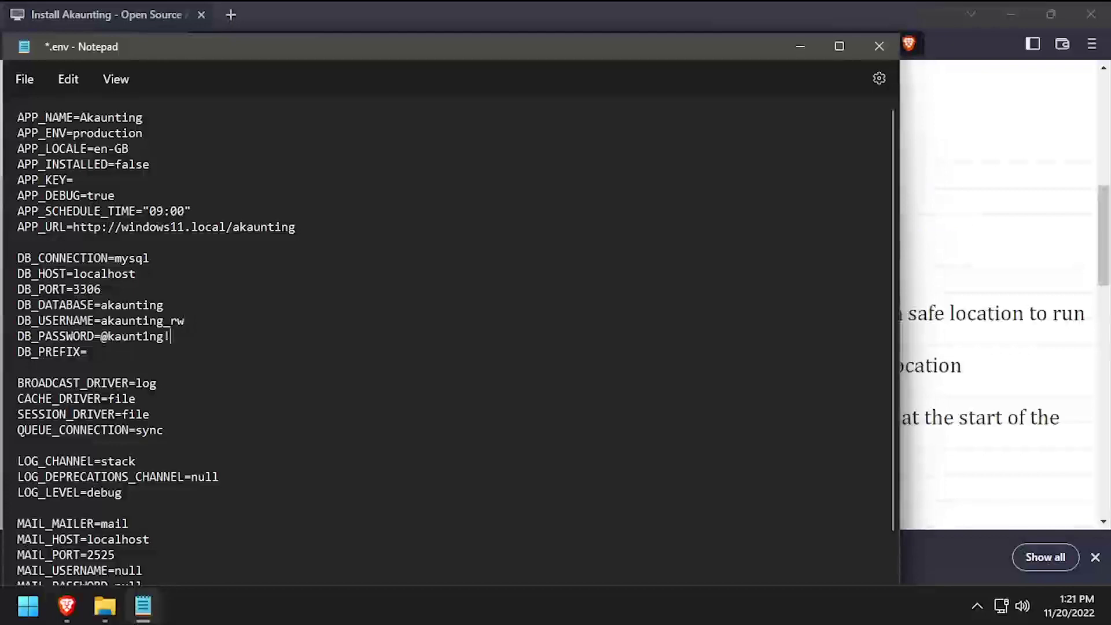
pyautogui.click(23, 81)
pyautogui.click(29, 194)
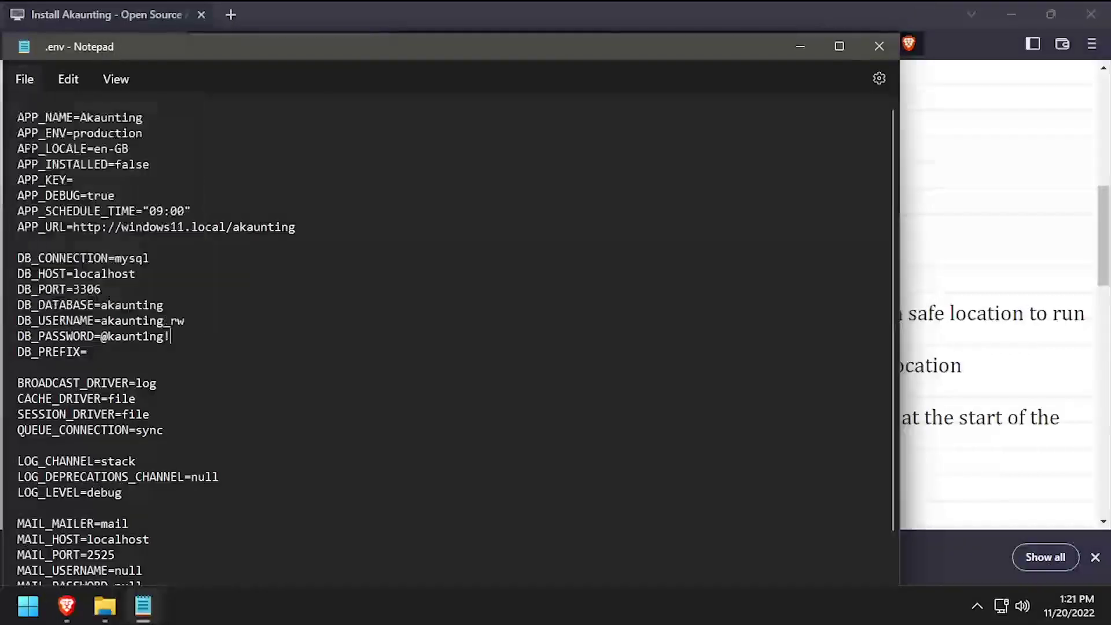
# Close Notepad and navigate File Explorer back to the Downloads folder.
pyautogui.click(23, 80)
pyautogui.click(55, 315)
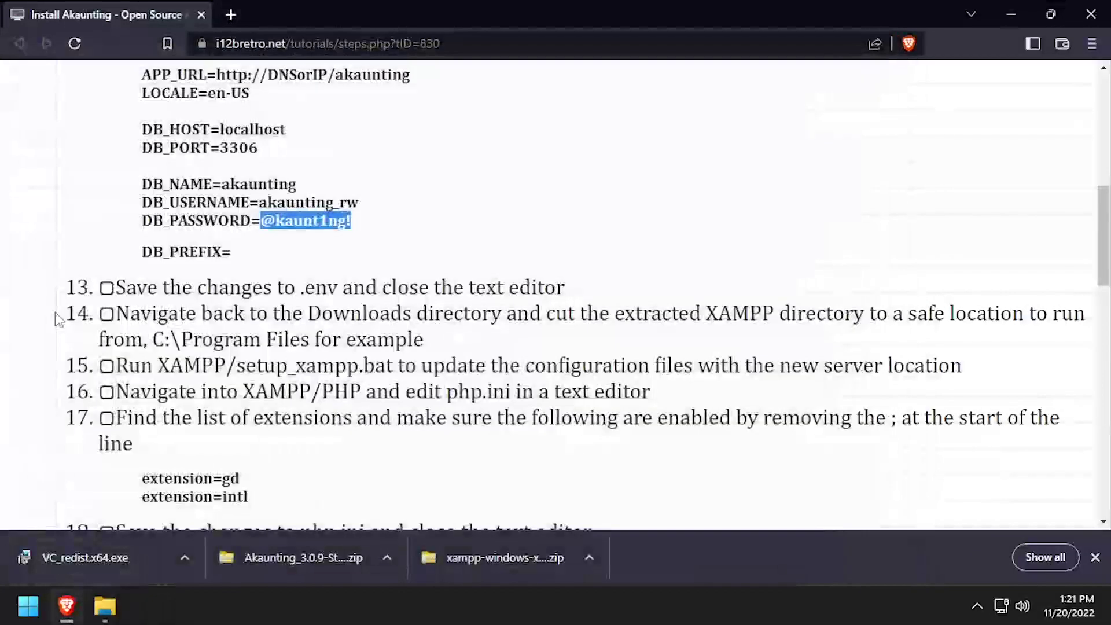
pyautogui.scroll(-1, 171, 415)
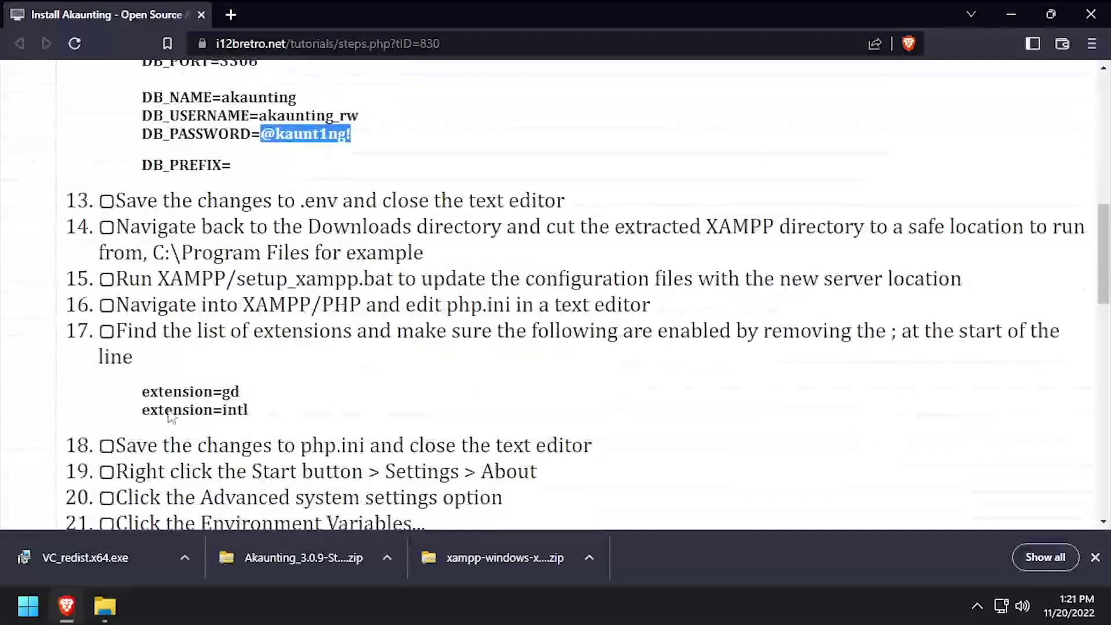
pyautogui.click(107, 607)
pyautogui.click(436, 116)
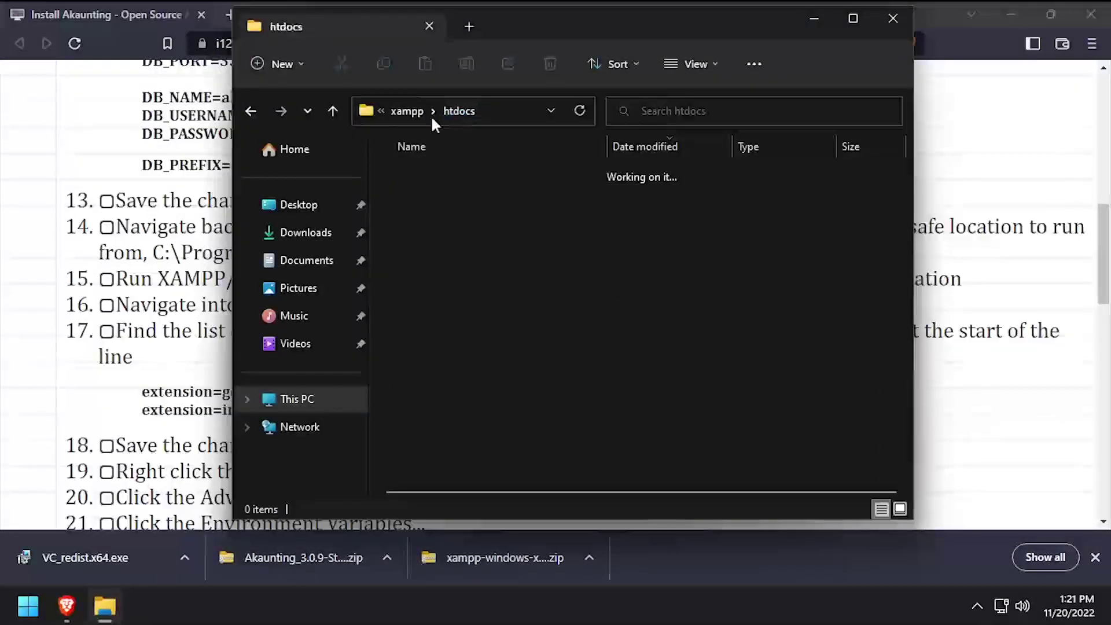
pyautogui.click(417, 114)
pyautogui.click(418, 115)
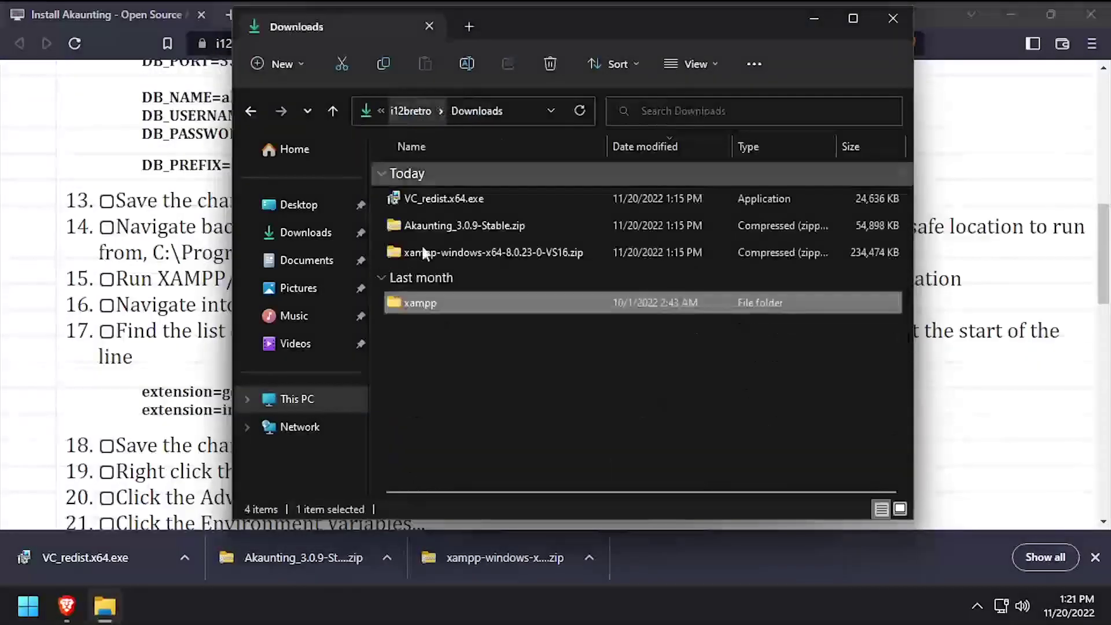
# Move the xampp folder into C:\Program Files, granting administrator permission.
pyautogui.rightClick(414, 302)
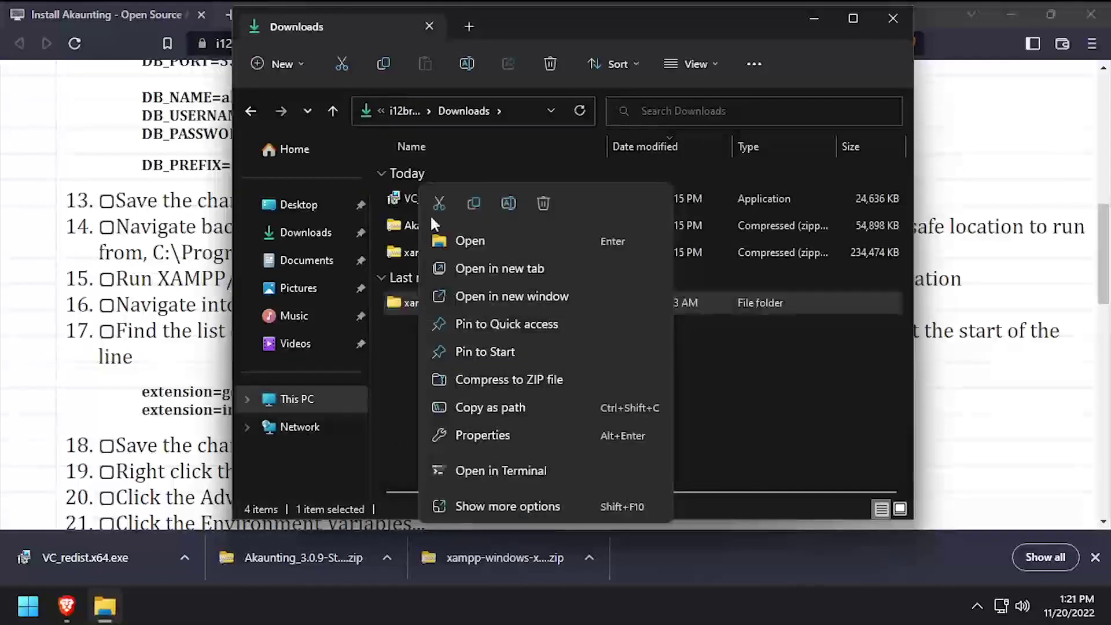
pyautogui.press('Escape')
pyautogui.click(297, 399)
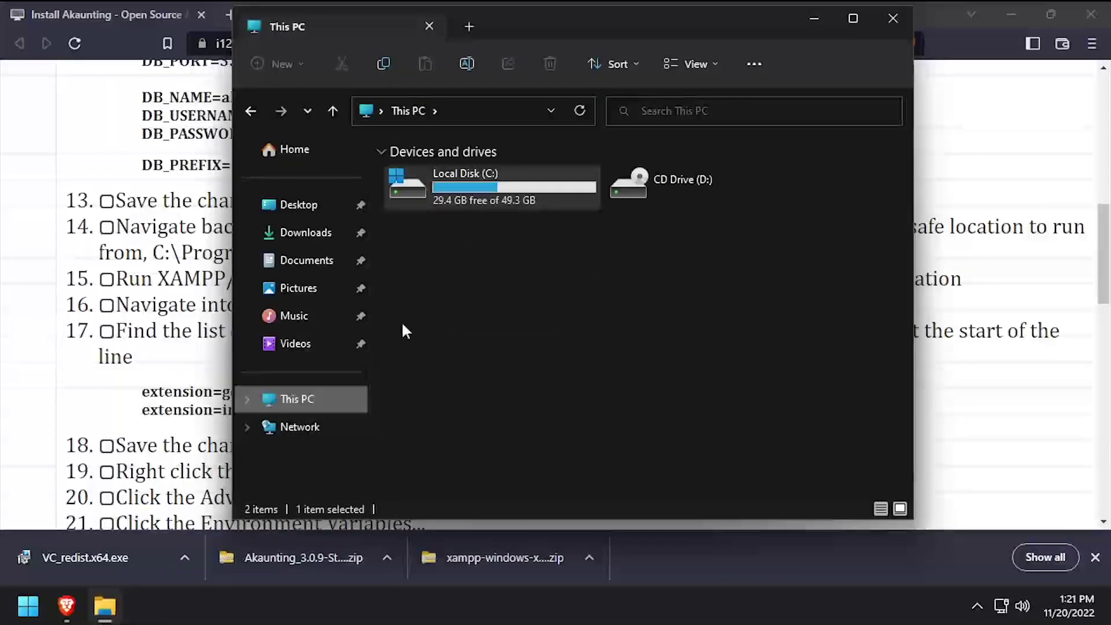
pyautogui.doubleClick(466, 190)
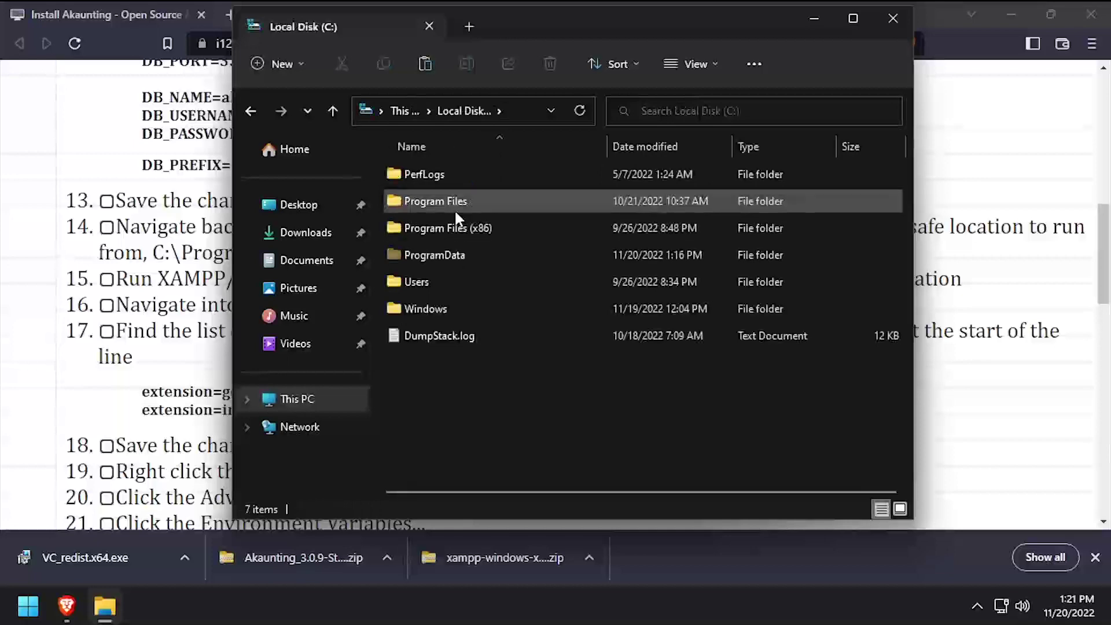
pyautogui.doubleClick(453, 207)
pyautogui.rightClick(376, 414)
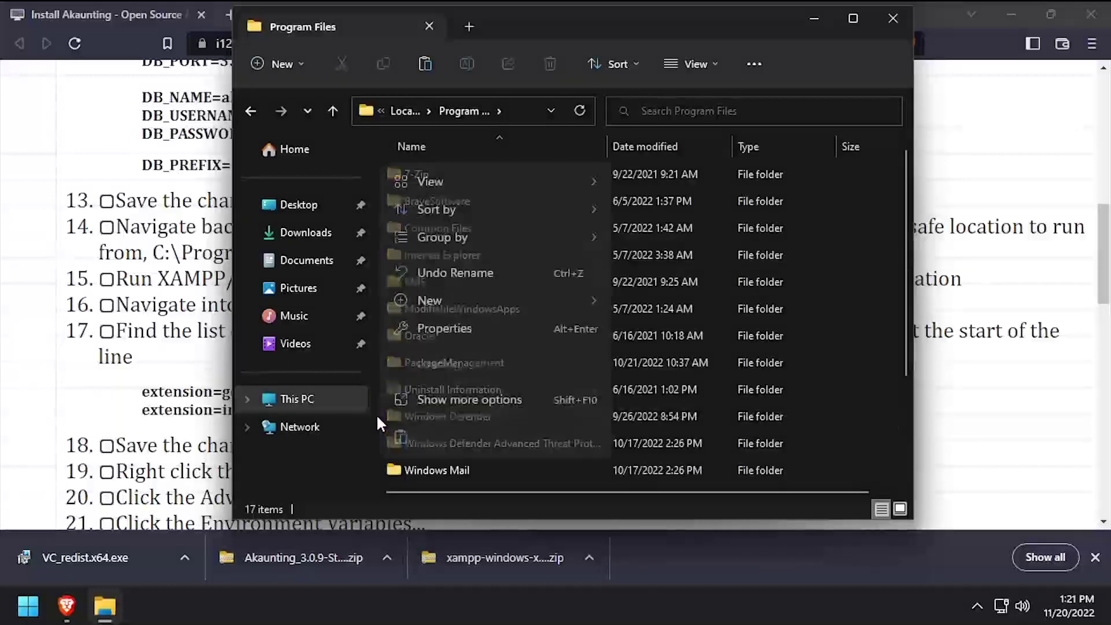
pyautogui.click(399, 435)
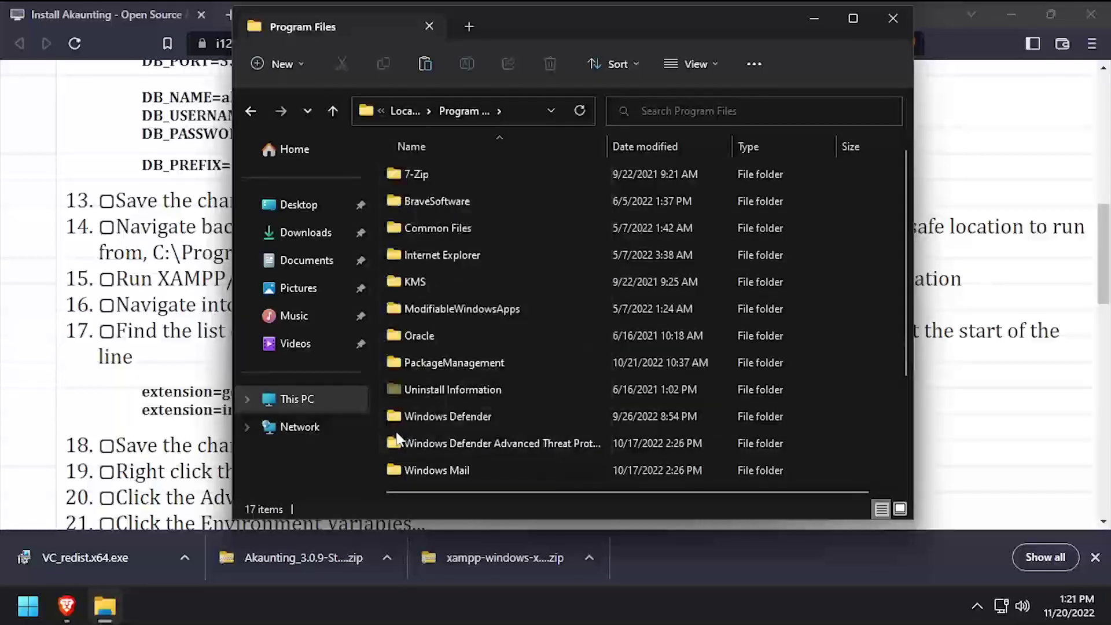
pyautogui.click(502, 185)
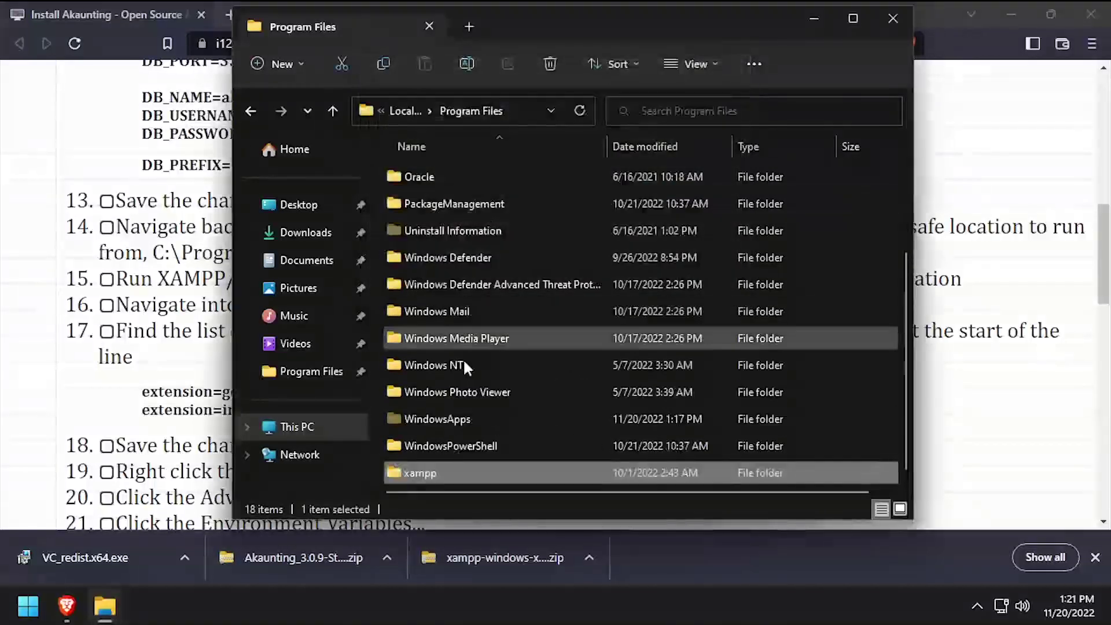
# Open the xampp folder in Program Files and select setup_xampp.bat.
pyautogui.doubleClick(425, 471)
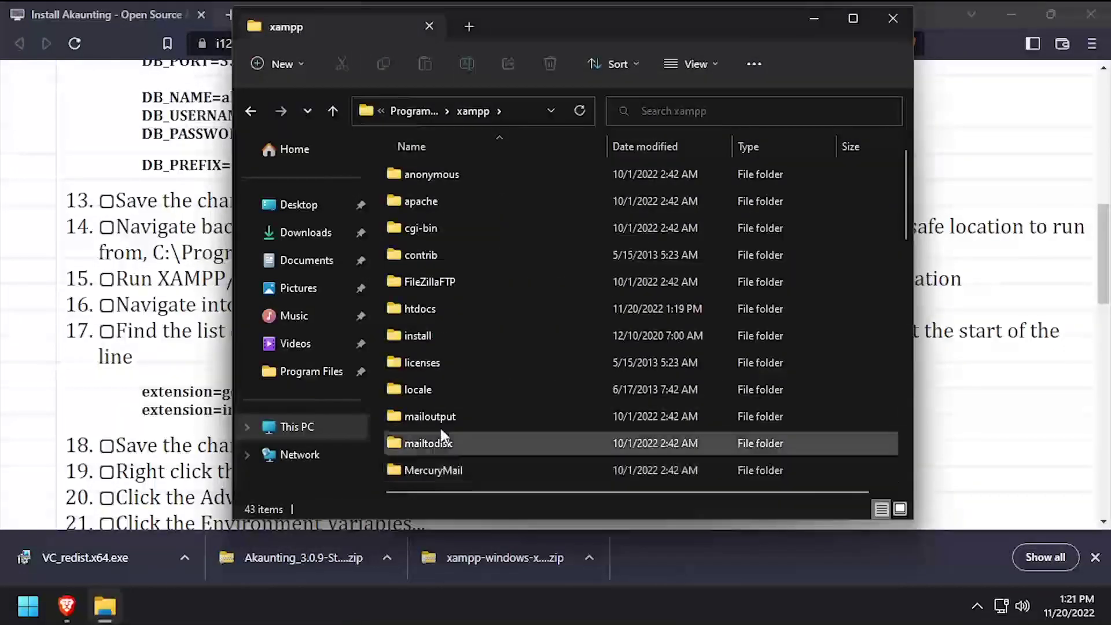
pyautogui.scroll(-10, 440, 425)
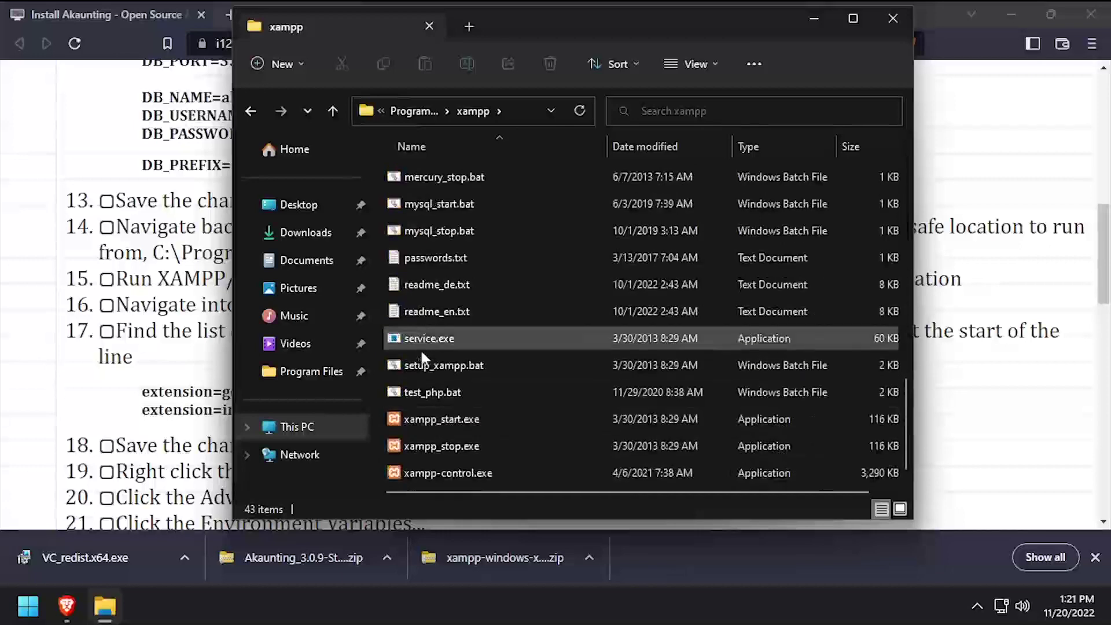
pyautogui.click(423, 367)
# Run setup_xampp.bat to completion, then locate php.ini in the xampp php folder.
pyautogui.doubleClick(421, 365)
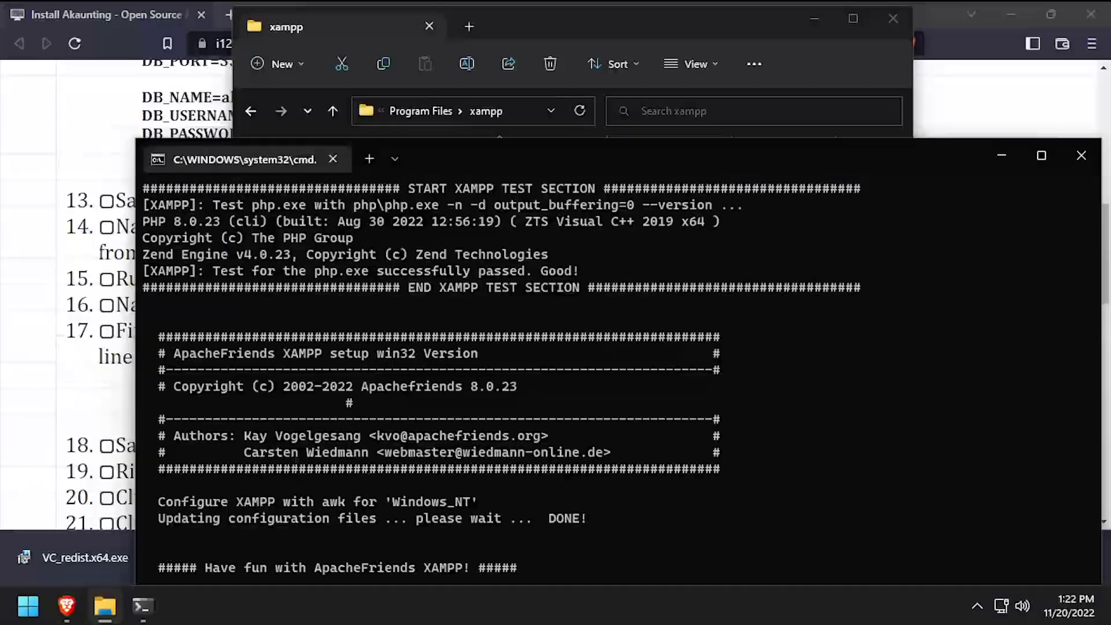
pyautogui.press('Return')
pyautogui.scroll(10, 421, 356)
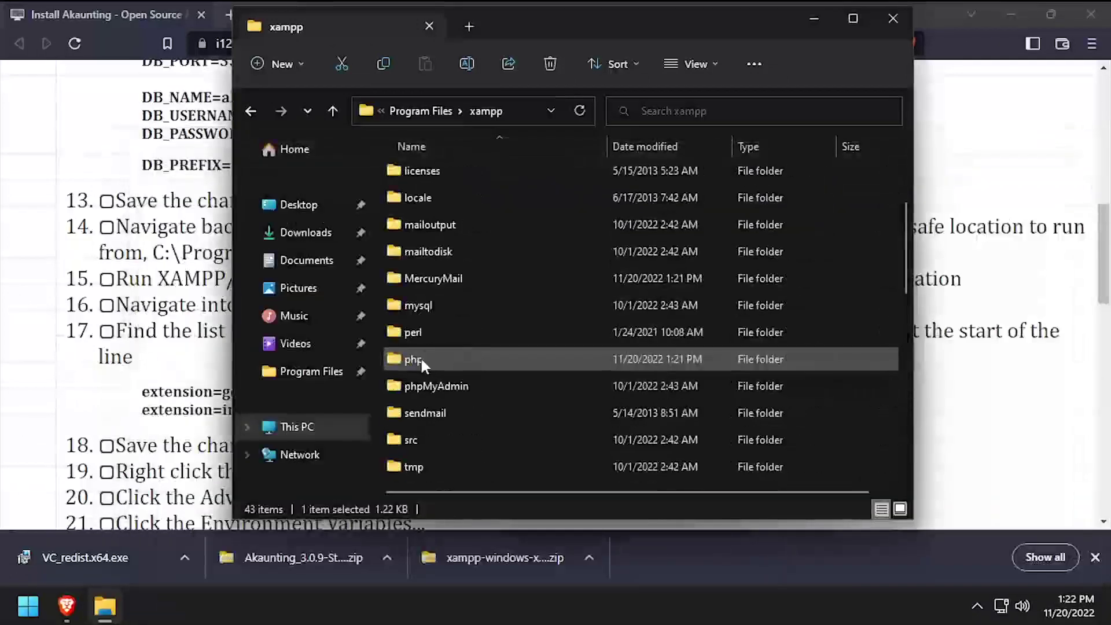
pyautogui.doubleClick(412, 353)
pyautogui.scroll(-6, 425, 342)
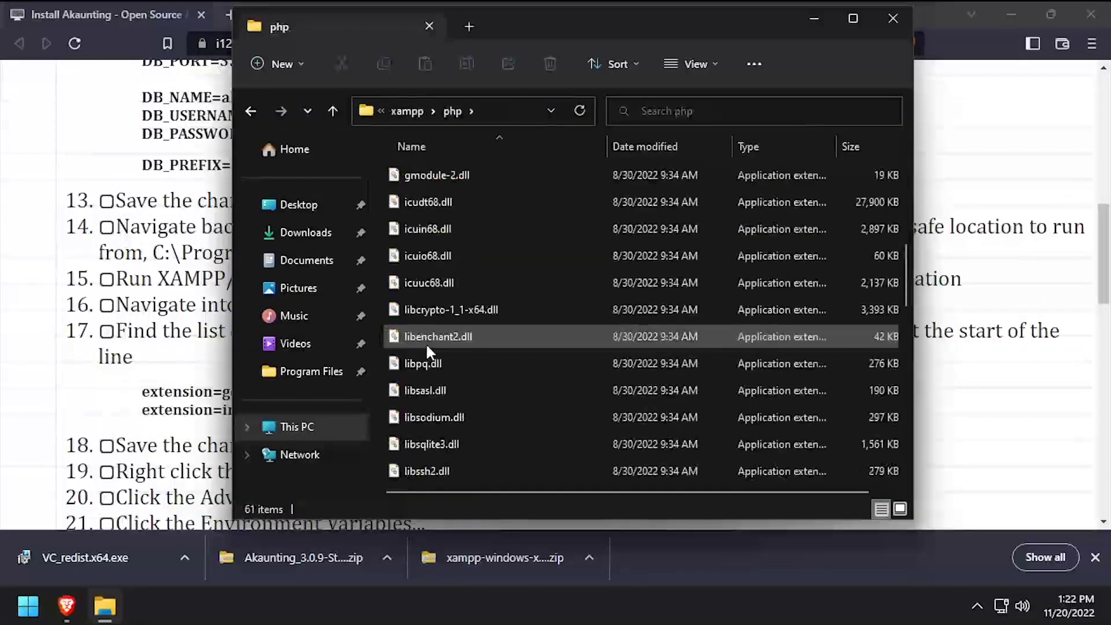
pyautogui.scroll(-5, 425, 342)
pyautogui.scroll(-1, 428, 364)
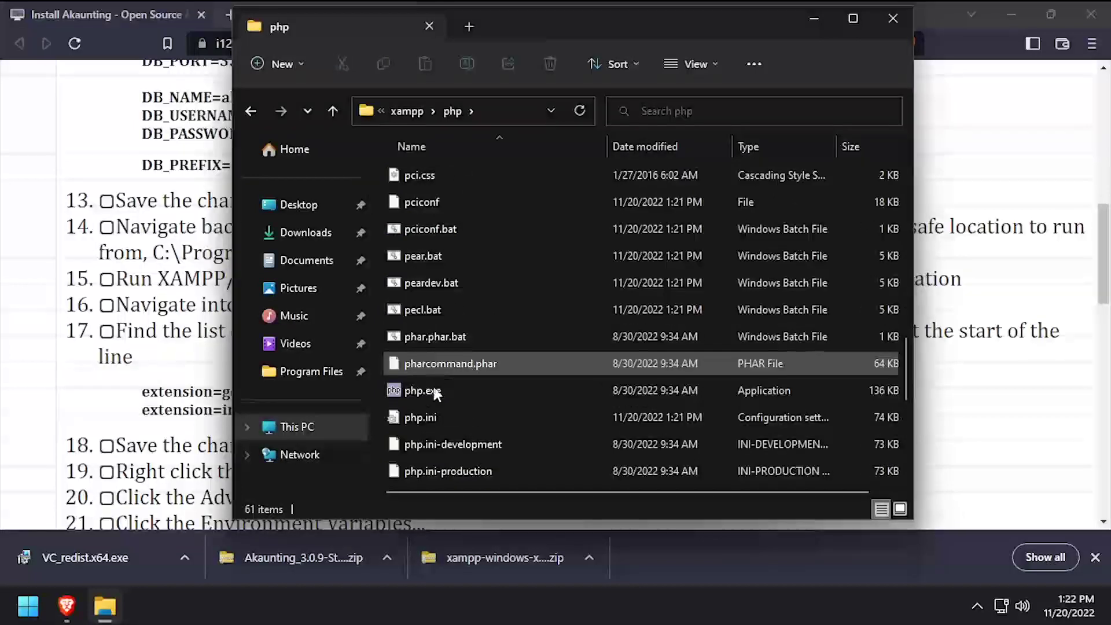
pyautogui.click(427, 419)
# In php.ini, uncomment the extension=gd and extension=intl lines.
pyautogui.doubleClick(425, 414)
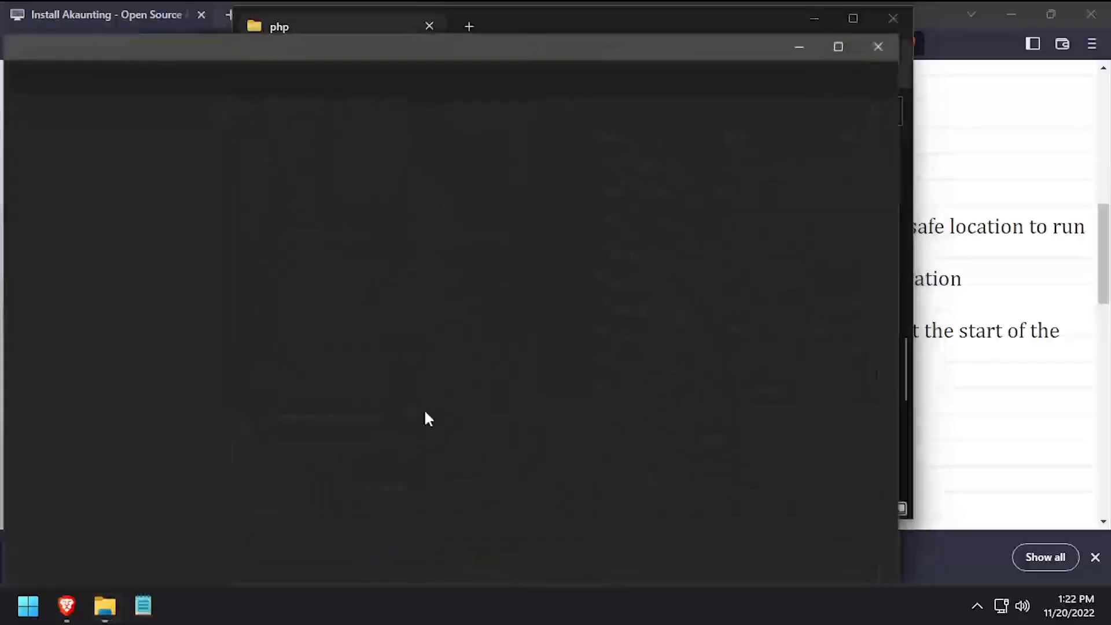
pyautogui.hotkey('ctrl', 'f')
pyautogui.write('ex')
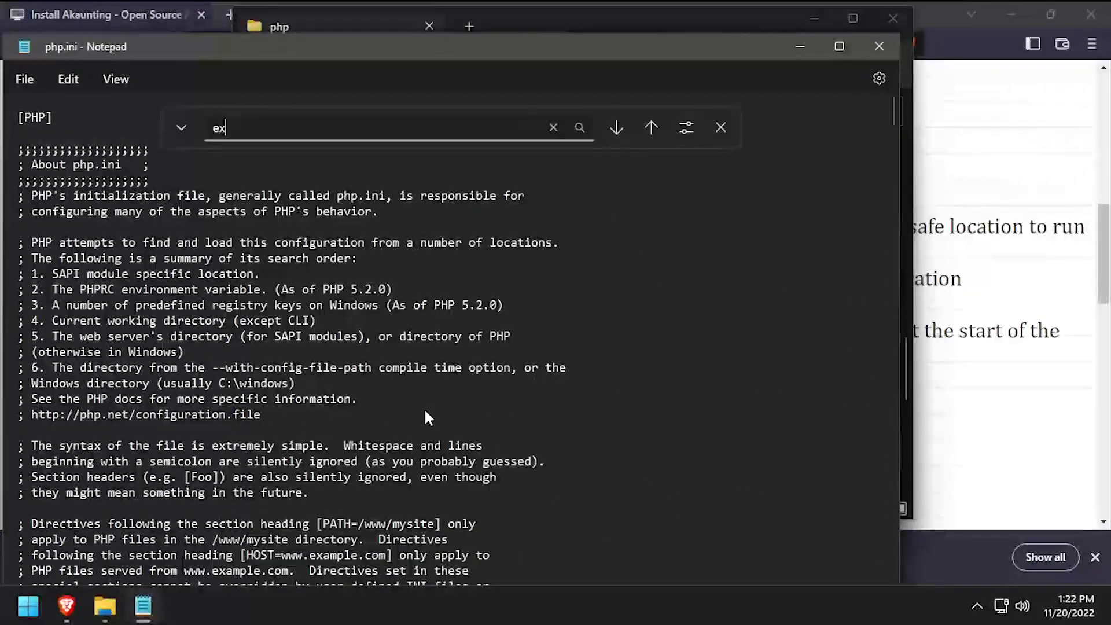
pyautogui.write('tension=')
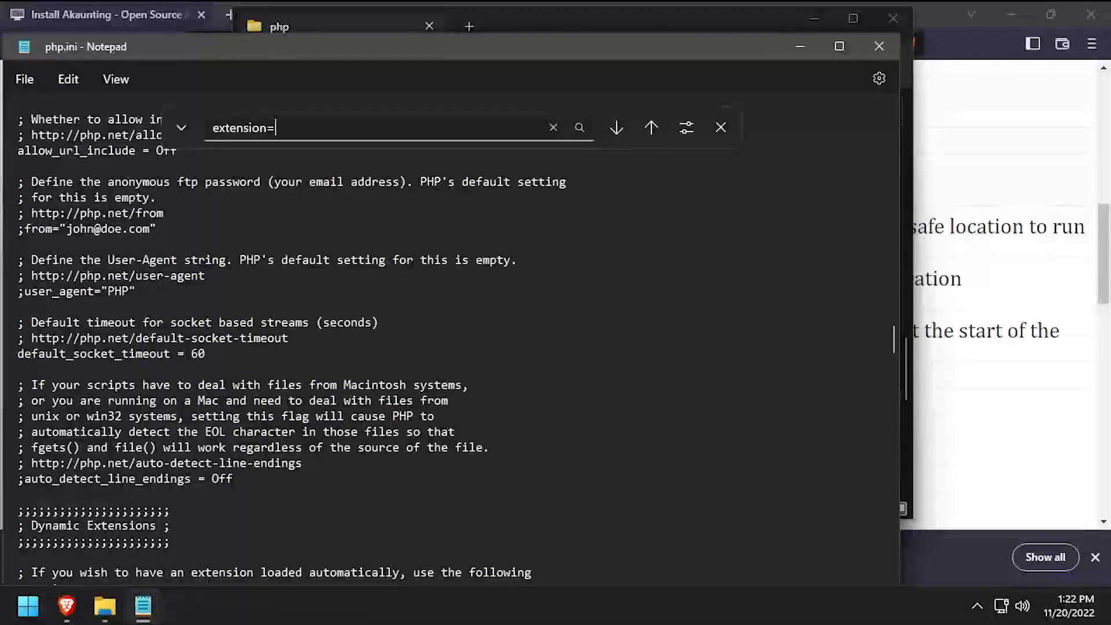
pyautogui.press('Escape')
pyautogui.scroll(-2, 424, 408)
pyautogui.press('F3')
pyautogui.scroll(-12, 423, 407)
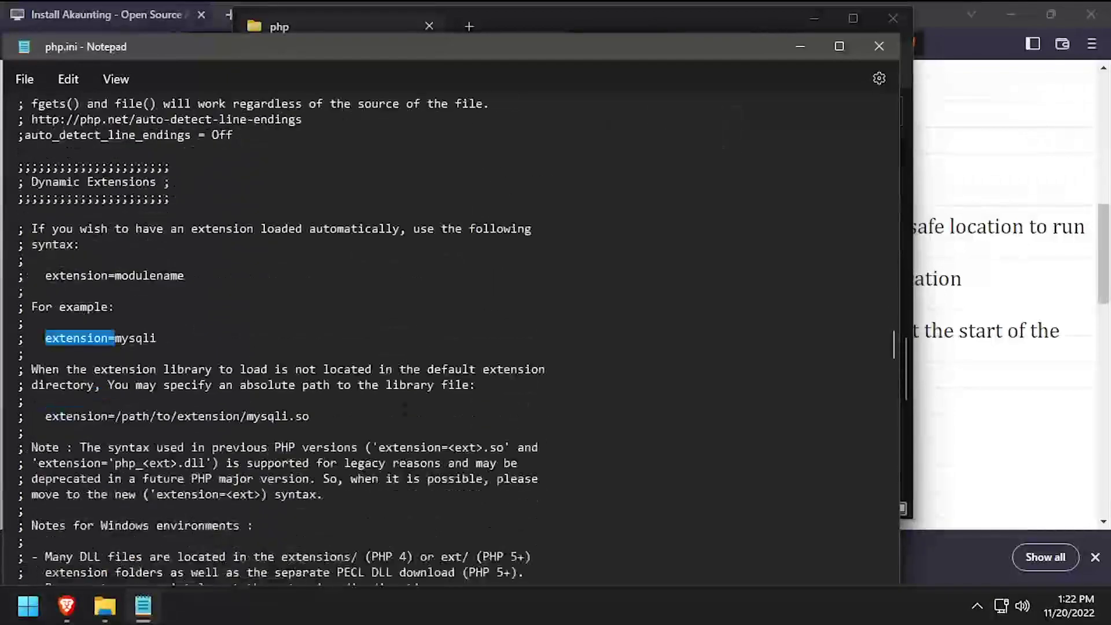
pyautogui.press('F3')
pyautogui.scroll(-4, 451, 341)
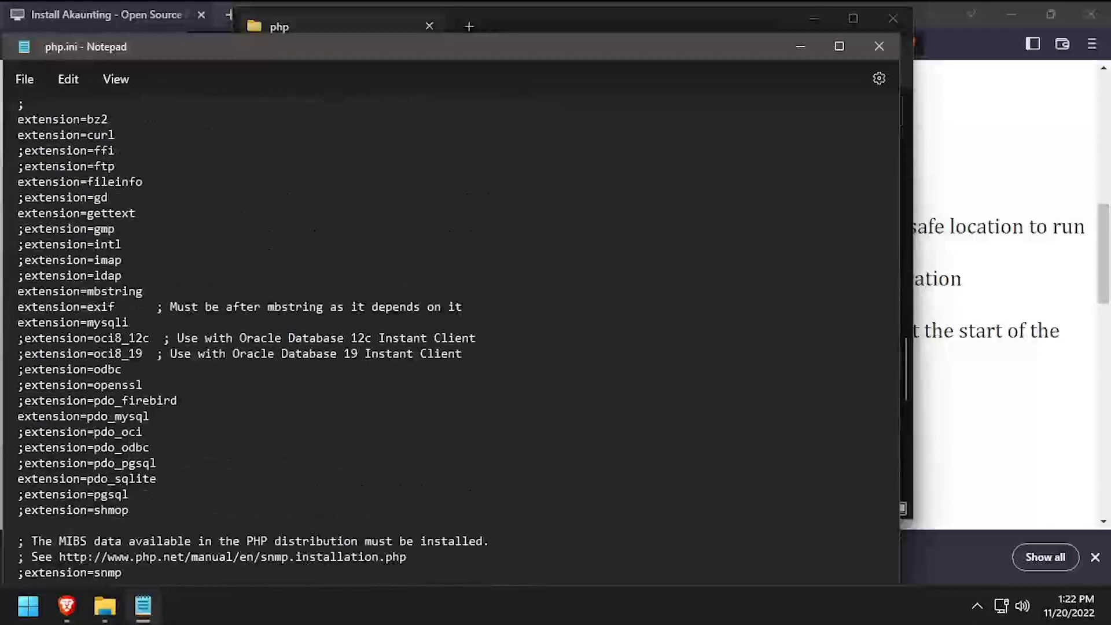
pyautogui.press('Delete')
pyautogui.press('Down')
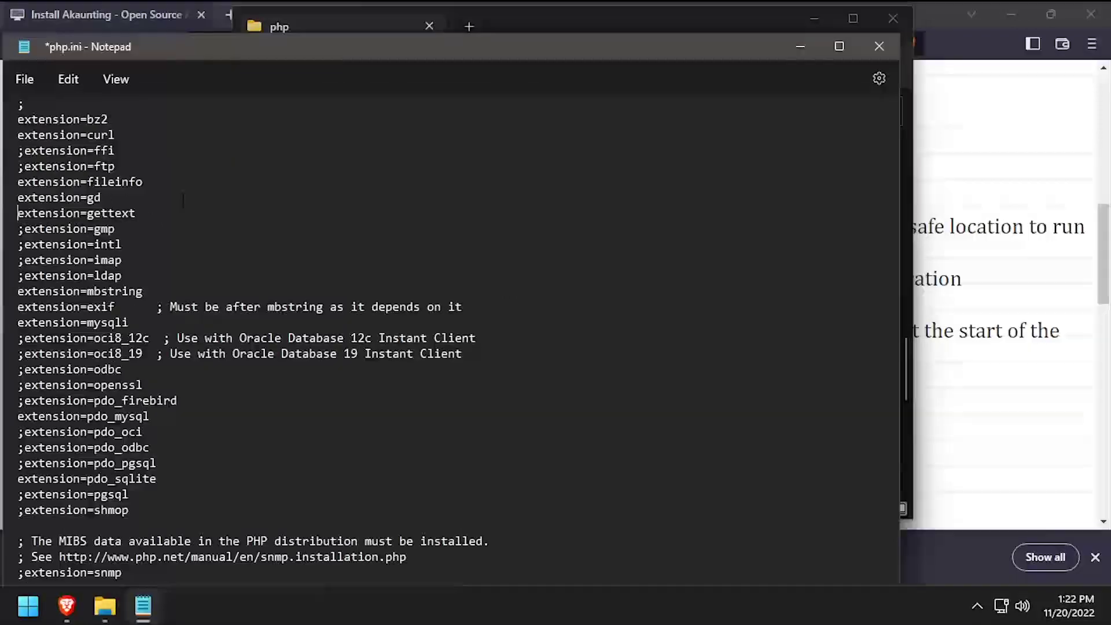
# Save php.ini, exit Notepad and return to the xampp folder.
pyautogui.click(30, 93)
pyautogui.click(44, 192)
pyautogui.click(26, 84)
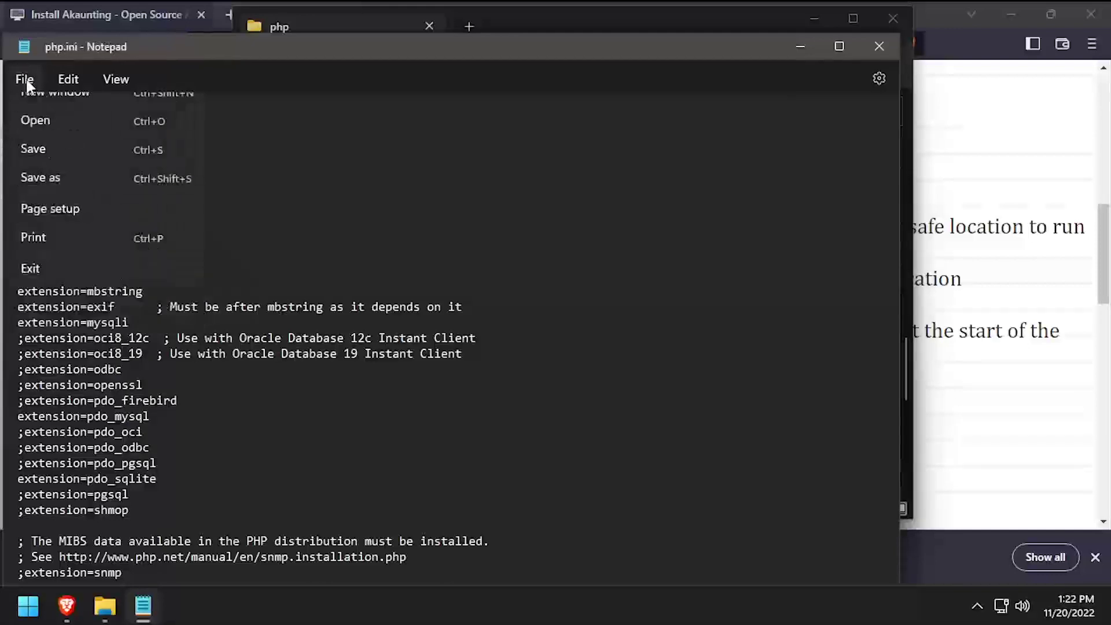
pyautogui.click(44, 316)
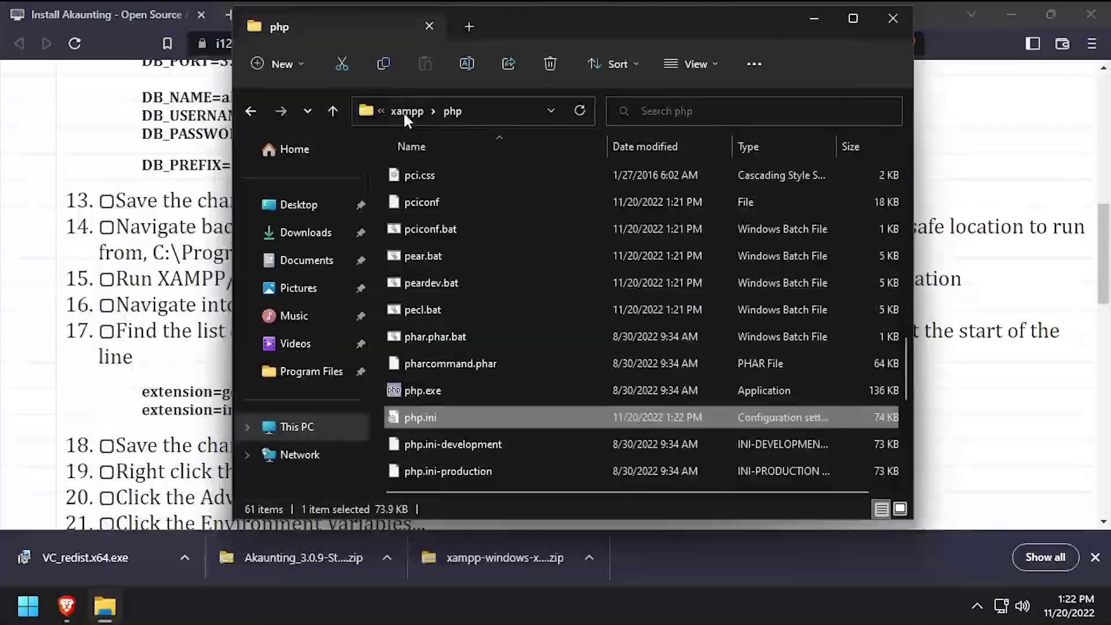
pyautogui.click(407, 111)
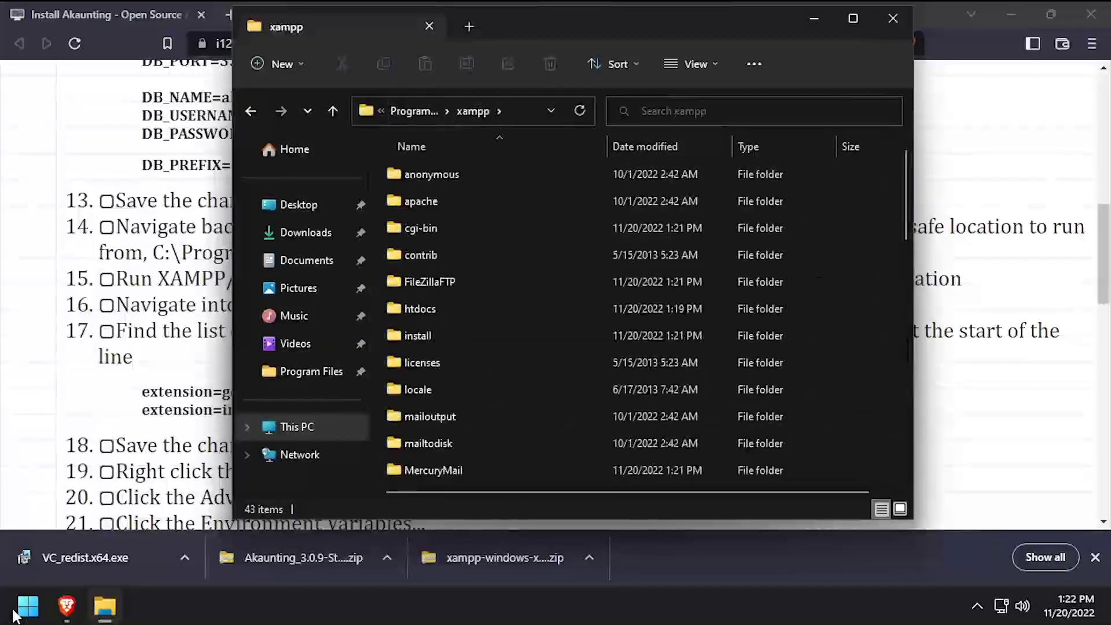
# Open Windows Settings maximized and go to System > About.
pyautogui.rightClick(26, 607)
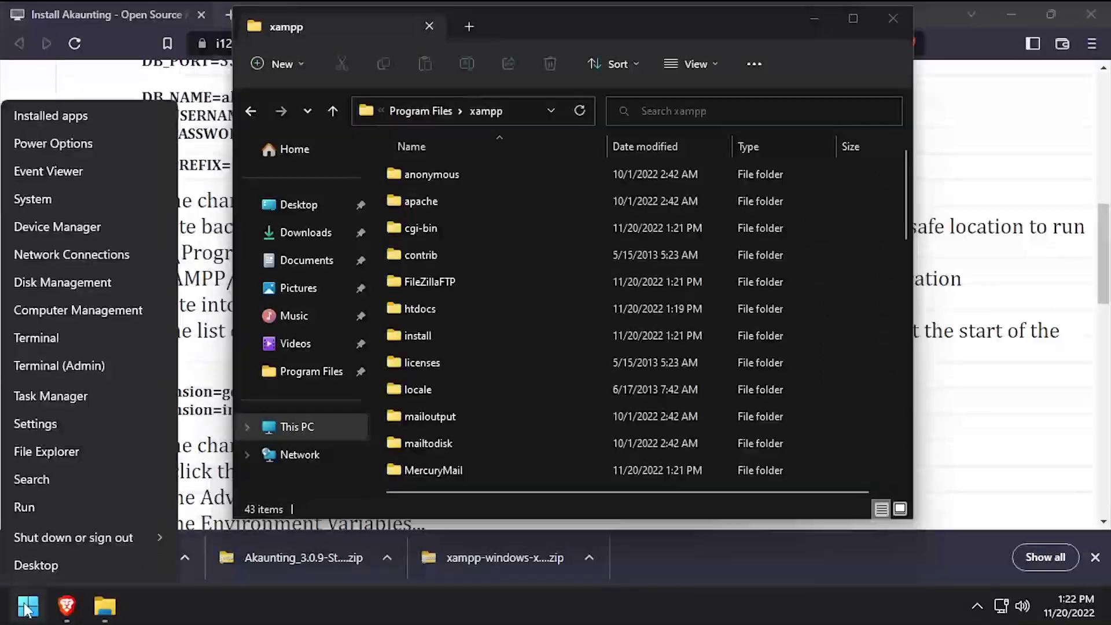
pyautogui.click(51, 425)
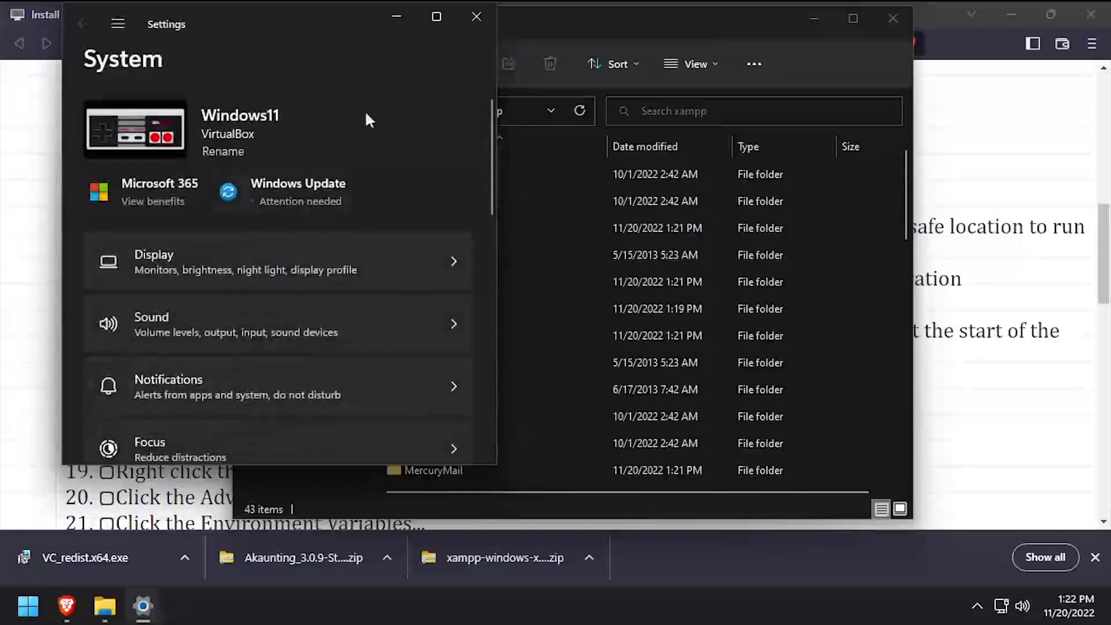
pyautogui.click(451, 17)
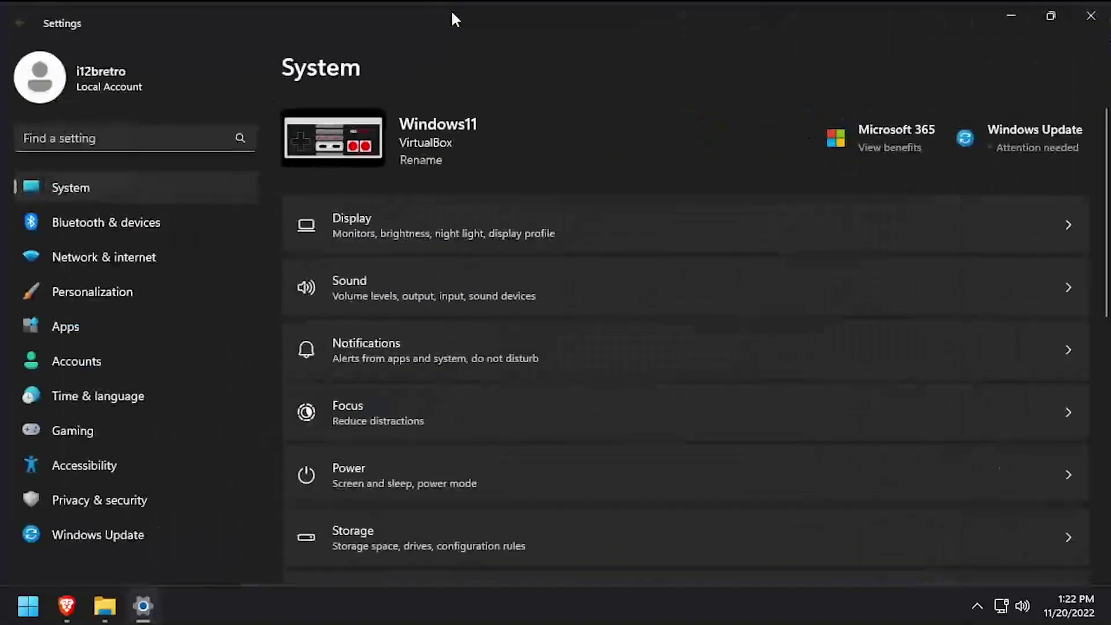
pyautogui.scroll(-5, 460, 429)
pyautogui.scroll(-5, 443, 541)
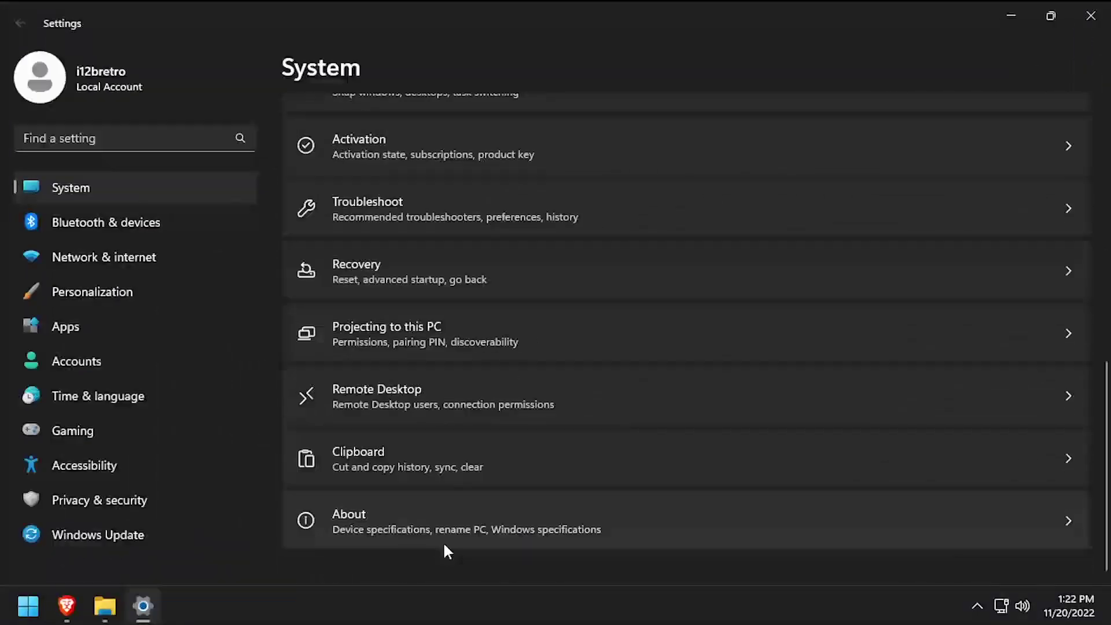
pyautogui.click(442, 532)
pyautogui.scroll(-2, 445, 541)
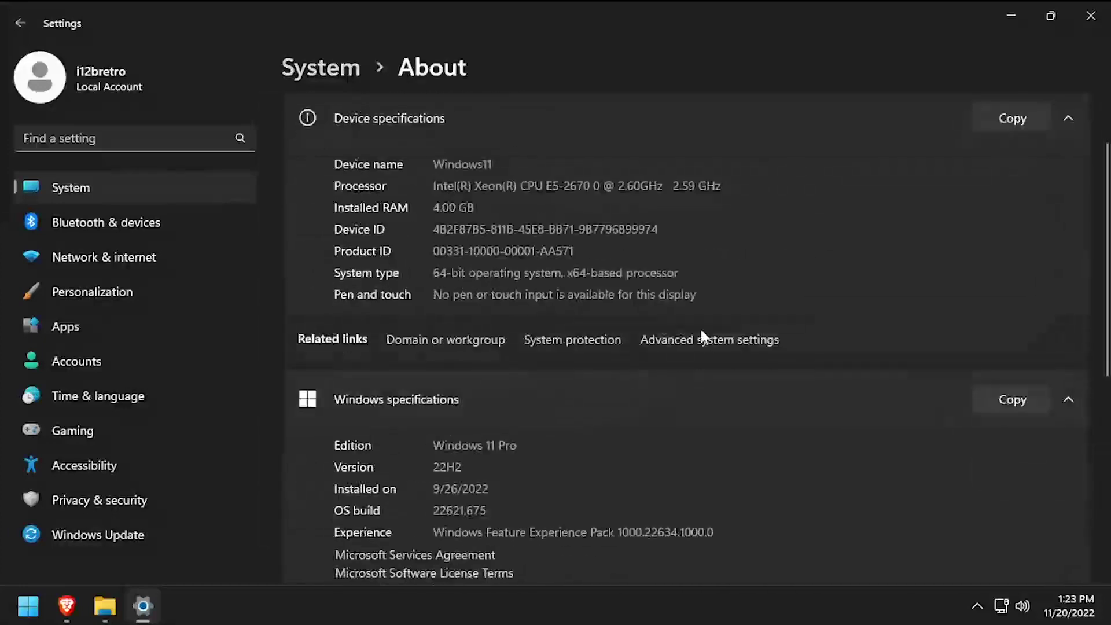
# Open Environment Variables from advanced system properties and edit the system Path variable.
pyautogui.click(702, 340)
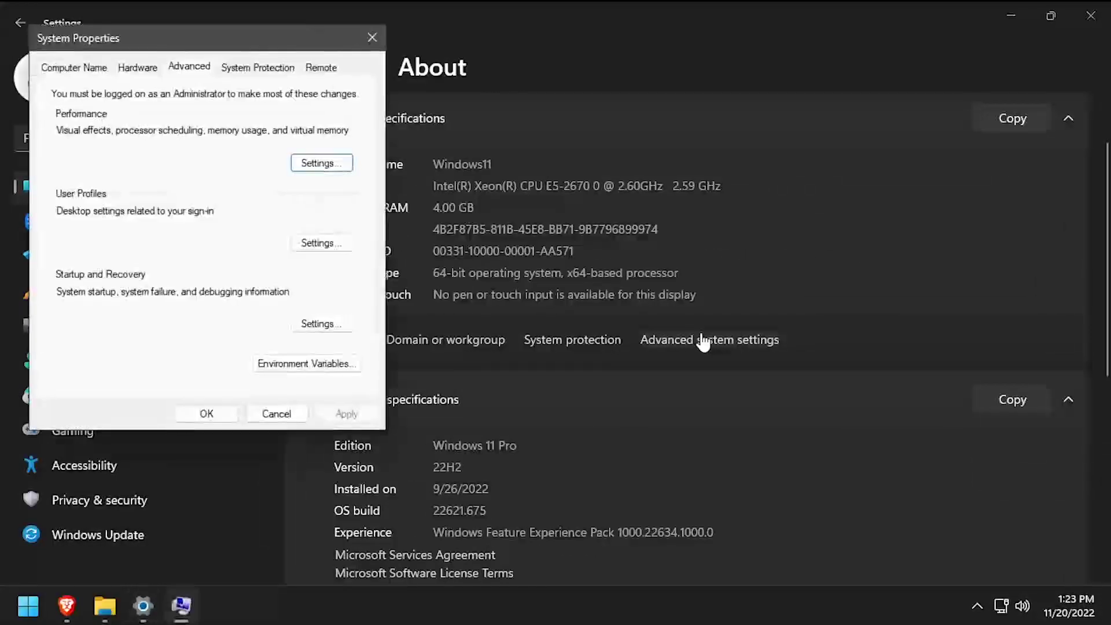
pyautogui.click(325, 359)
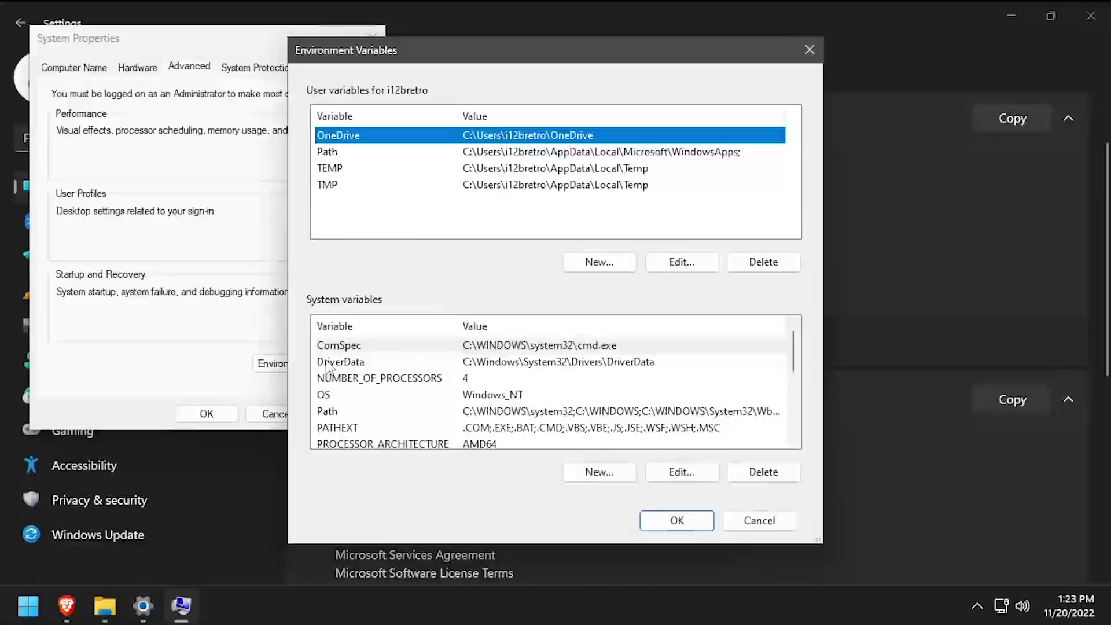
pyautogui.scroll(-1, 363, 416)
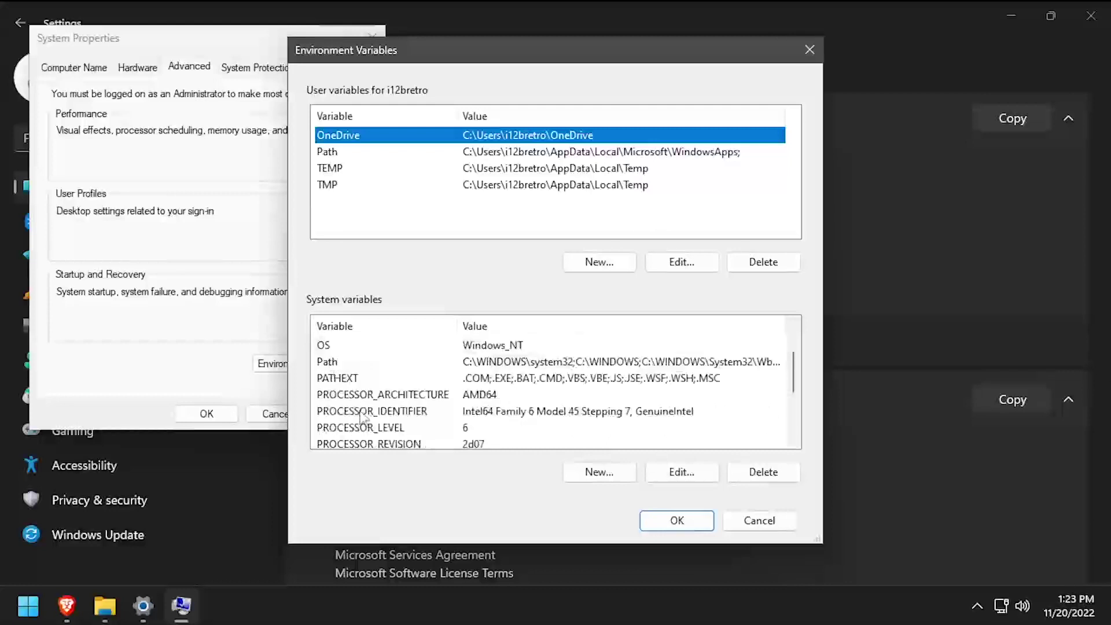
pyautogui.doubleClick(373, 362)
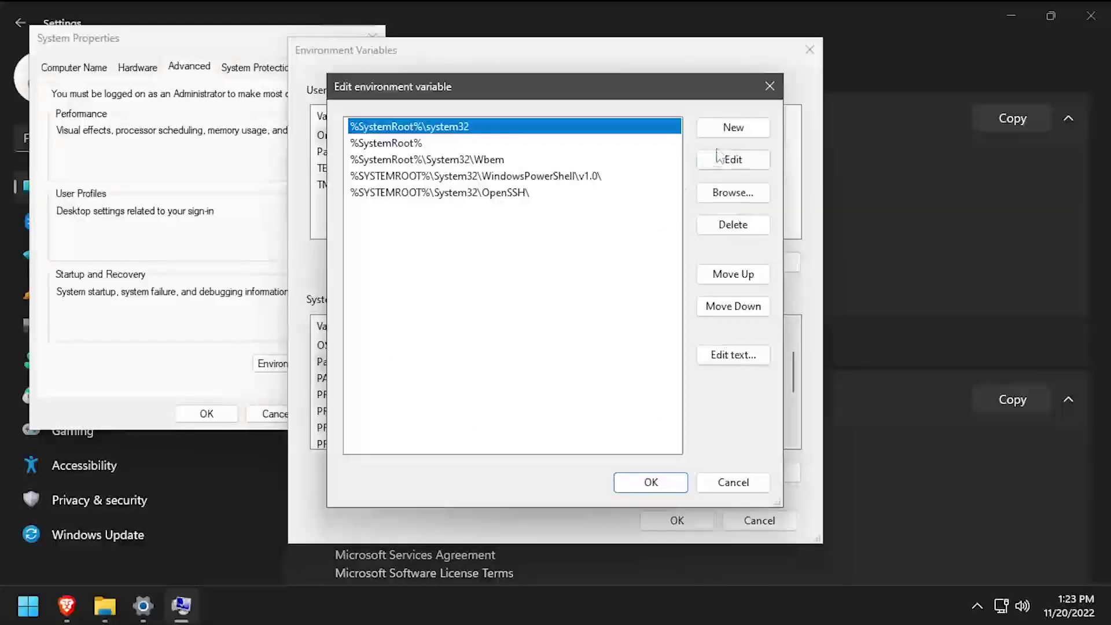
# Add a new Path entry pointing to C:\Program Files\xampp\php.
pyautogui.click(727, 138)
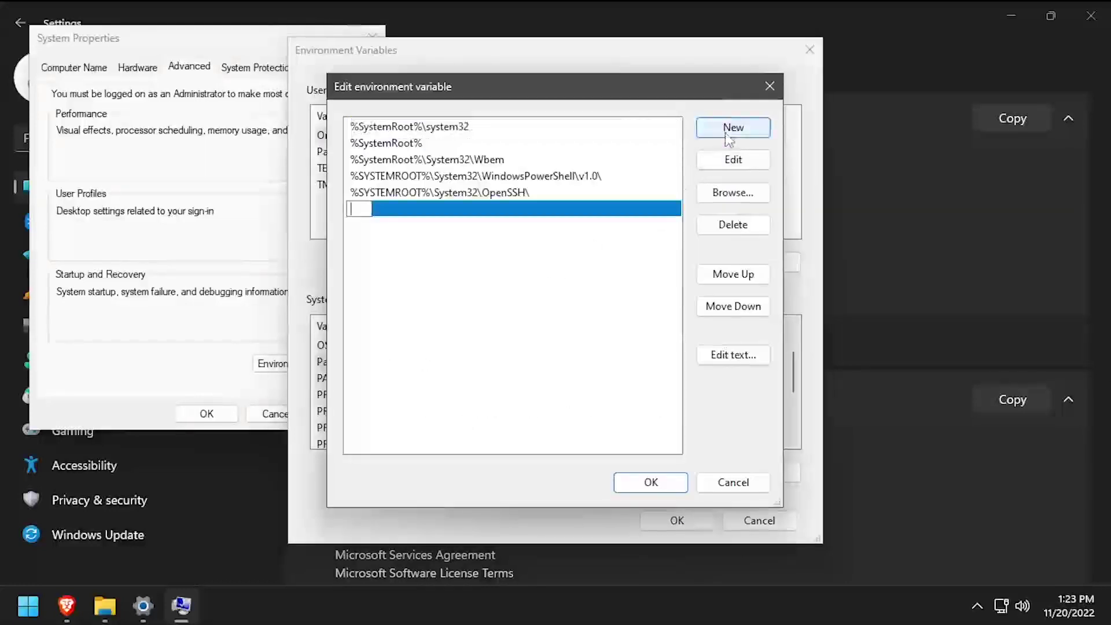
pyautogui.click(727, 197)
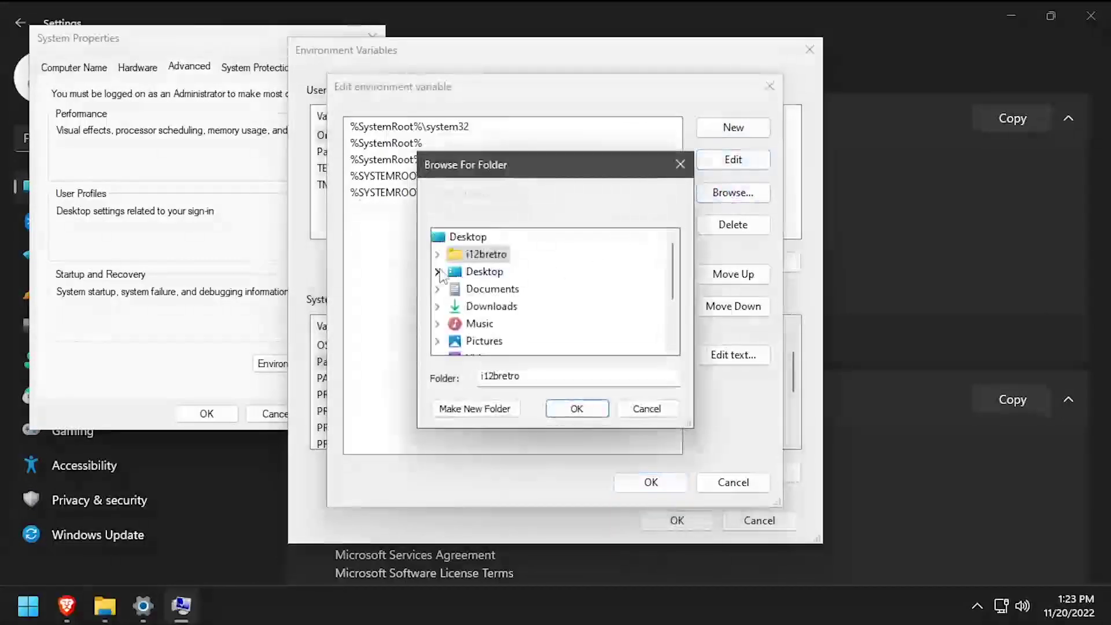
pyautogui.scroll(-2, 439, 275)
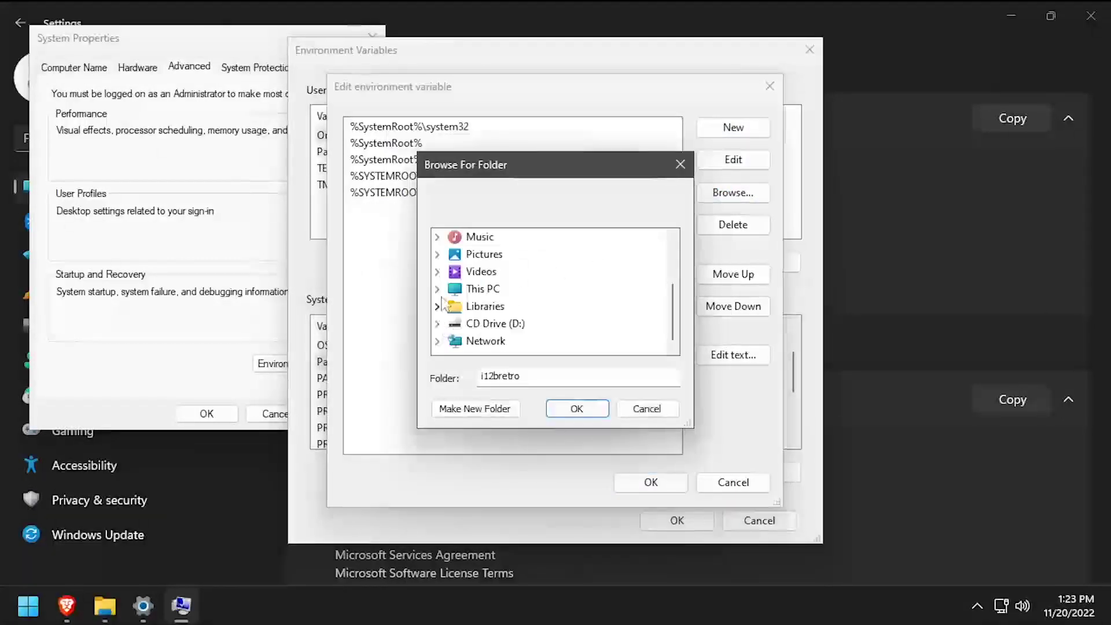
pyautogui.click(438, 289)
pyautogui.click(452, 307)
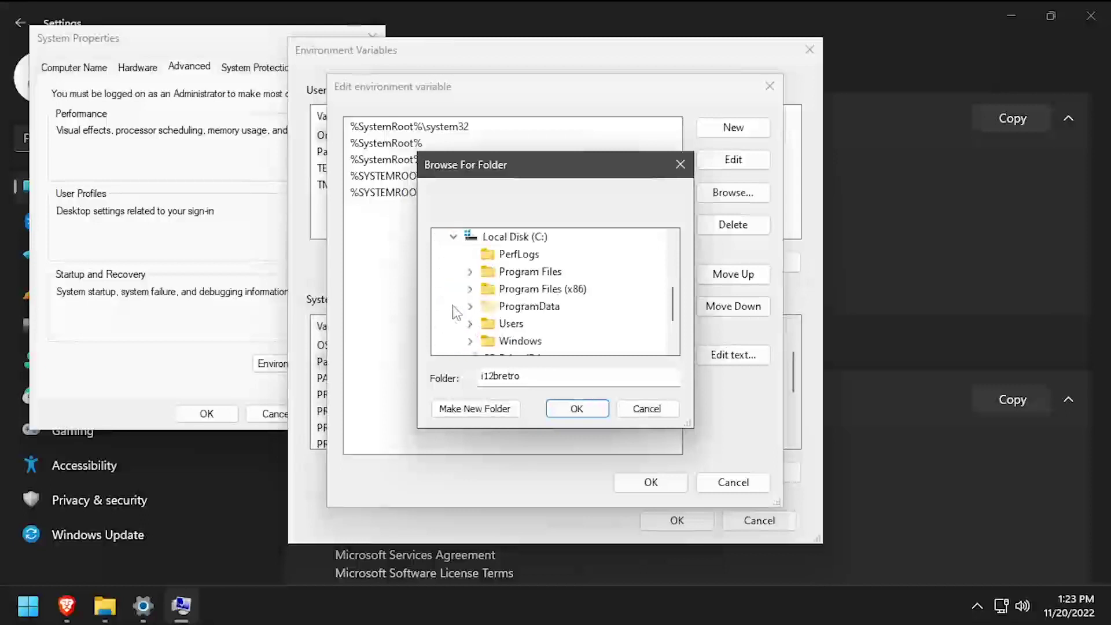
pyautogui.click(470, 275)
pyautogui.scroll(-8, 474, 286)
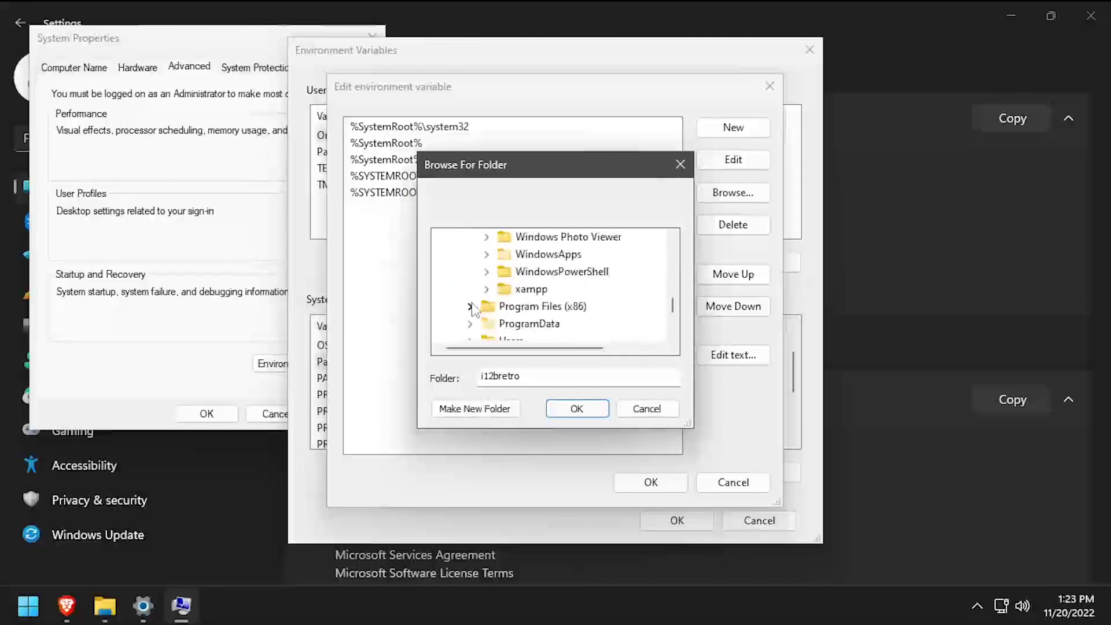
pyautogui.click(482, 293)
pyautogui.scroll(-3, 496, 294)
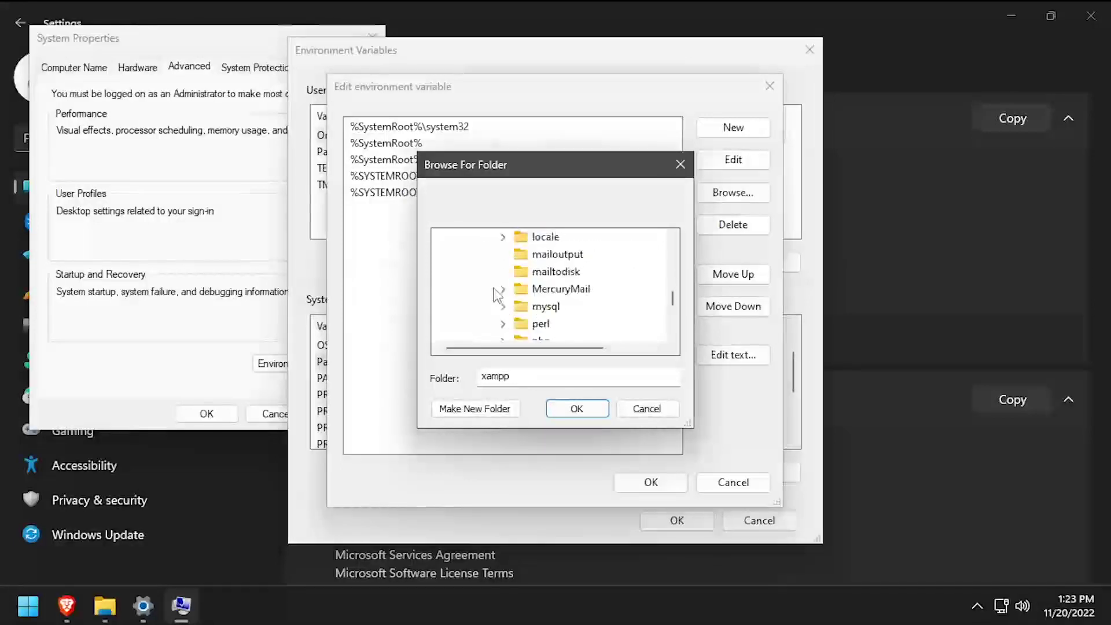
pyautogui.scroll(-1, 496, 295)
pyautogui.doubleClick(520, 292)
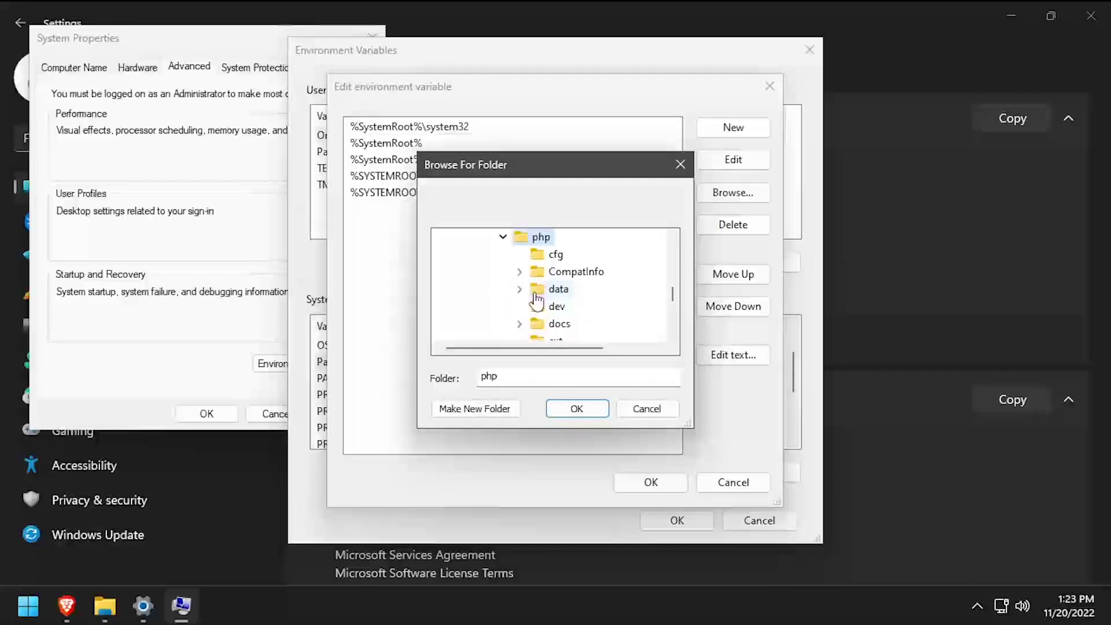
pyautogui.click(576, 409)
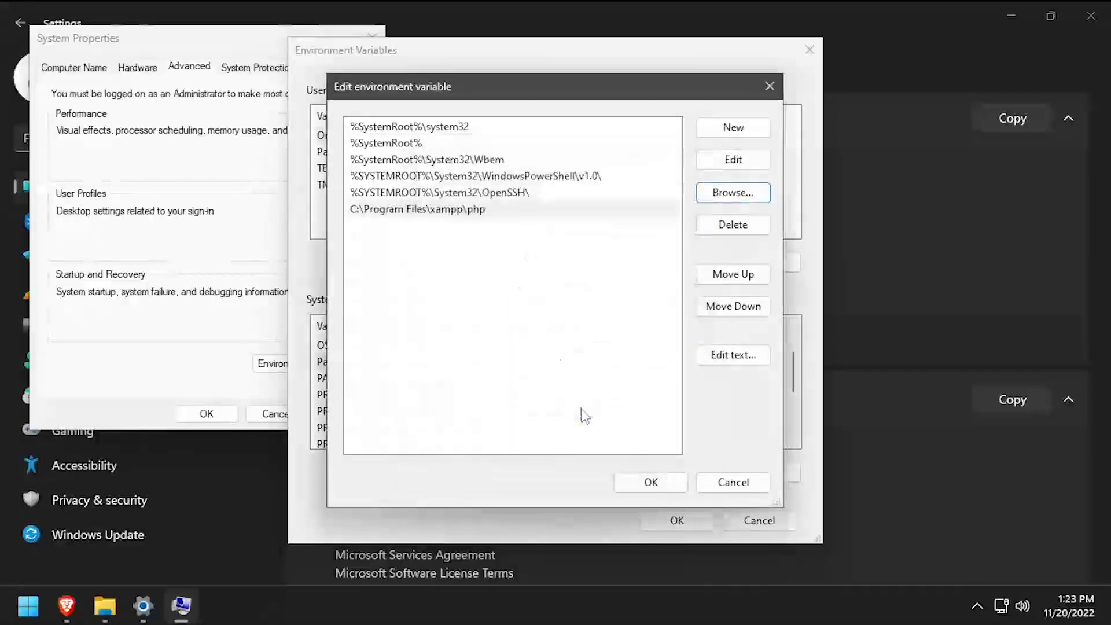
# Confirm the Path change in every dialog and close Settings.
pyautogui.click(648, 482)
pyautogui.click(677, 521)
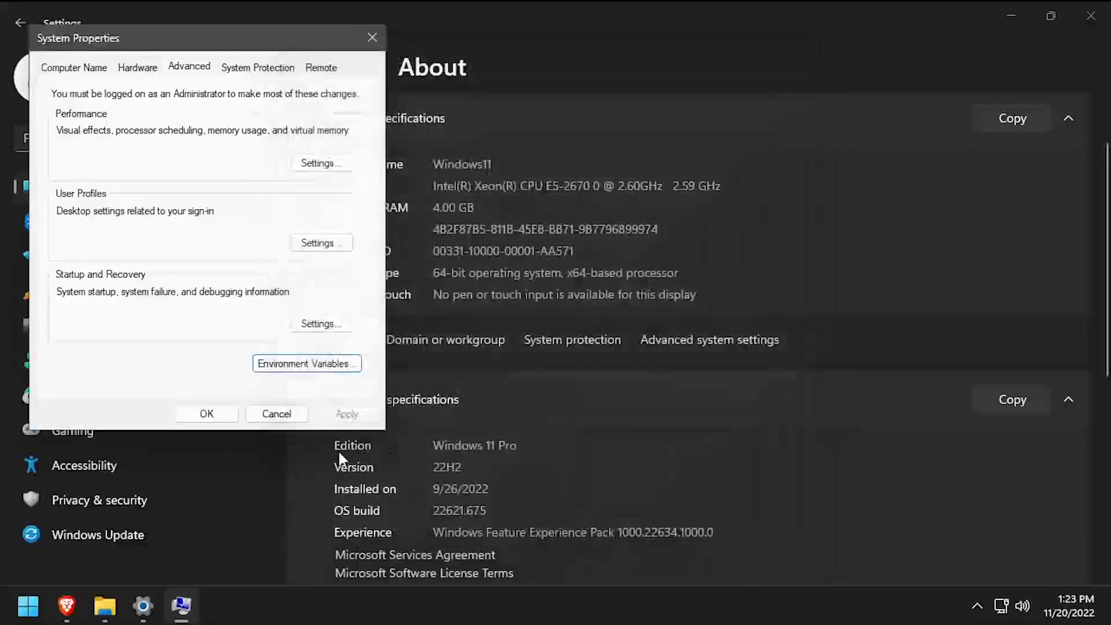
pyautogui.click(230, 418)
pyautogui.click(1081, 22)
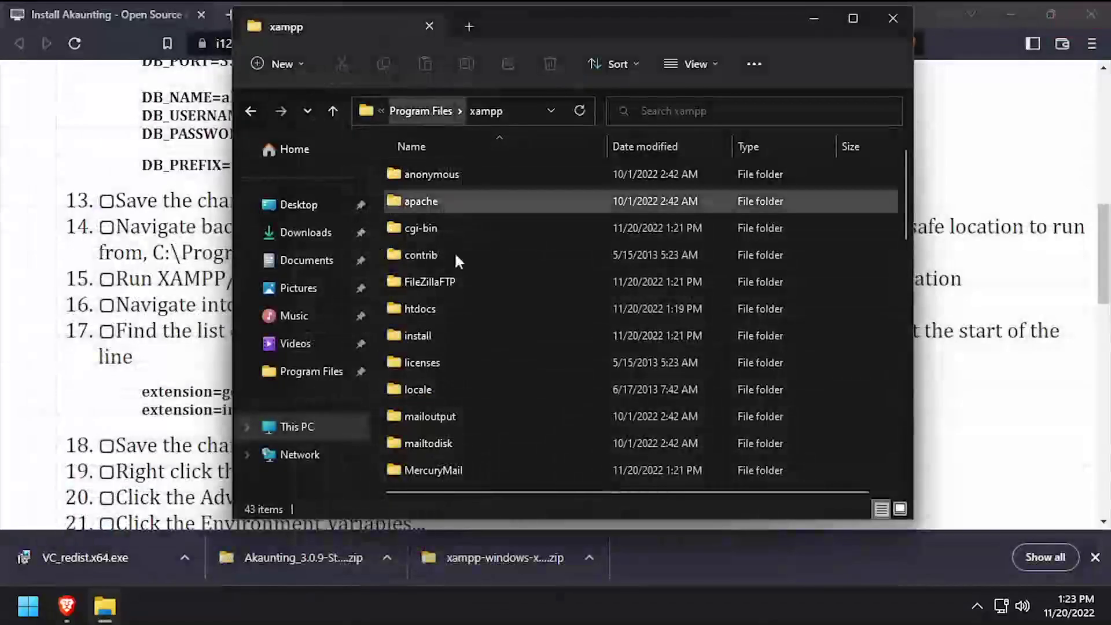
# Launch xampp-control.exe and keep English as the control panel language.
pyautogui.scroll(-4, 454, 278)
pyautogui.scroll(-6, 459, 331)
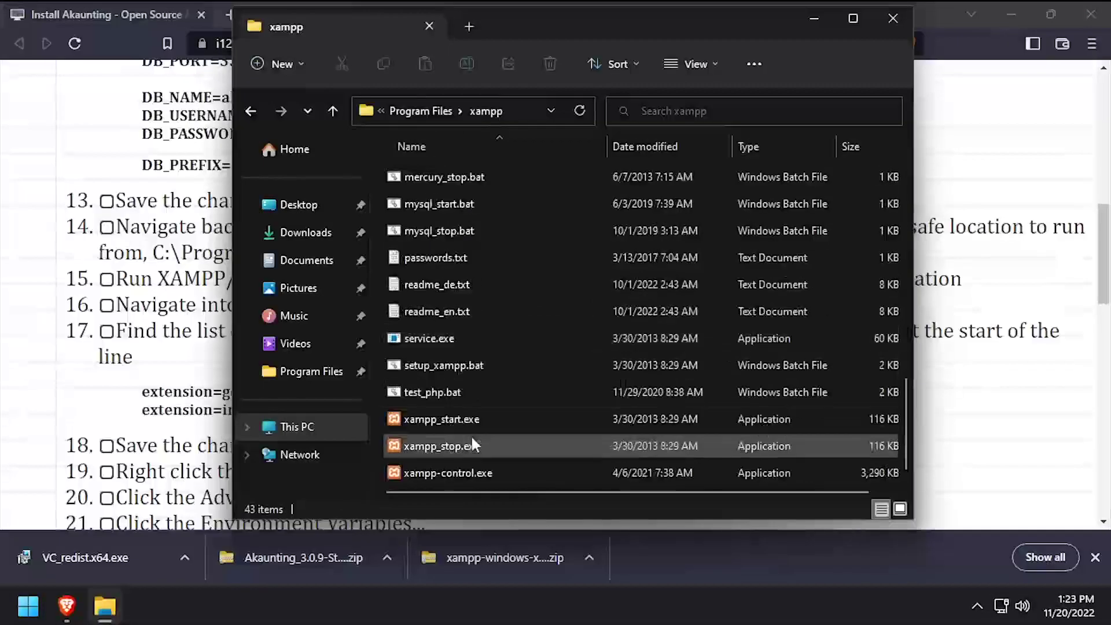
pyautogui.doubleClick(458, 472)
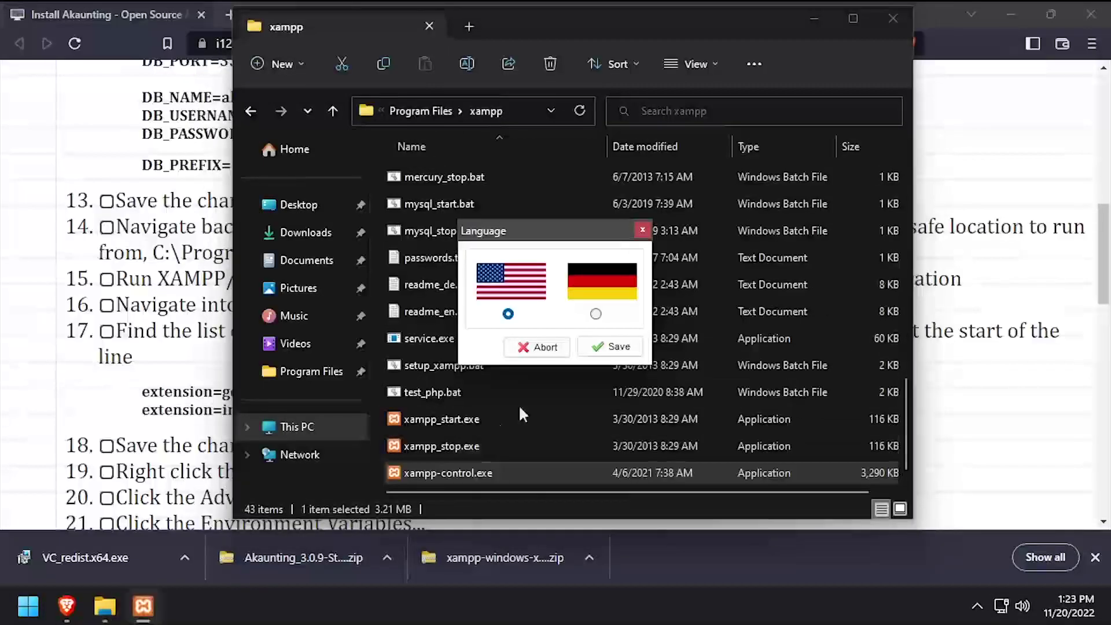
pyautogui.click(601, 350)
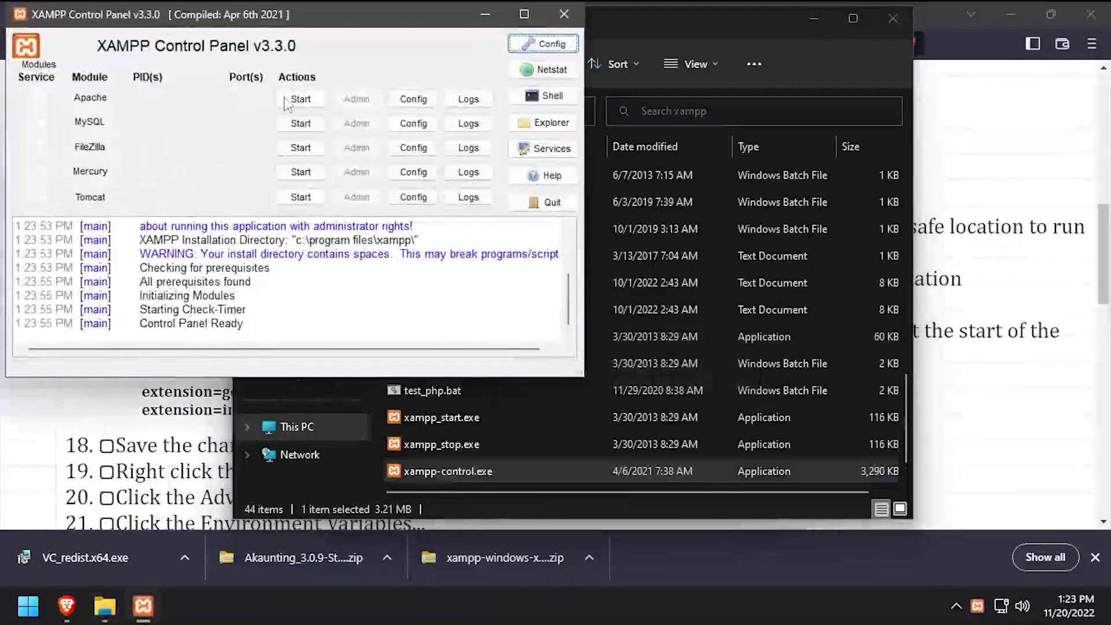
# Start the Apache and MySQL servers in the XAMPP Control Panel.
pyautogui.click(296, 99)
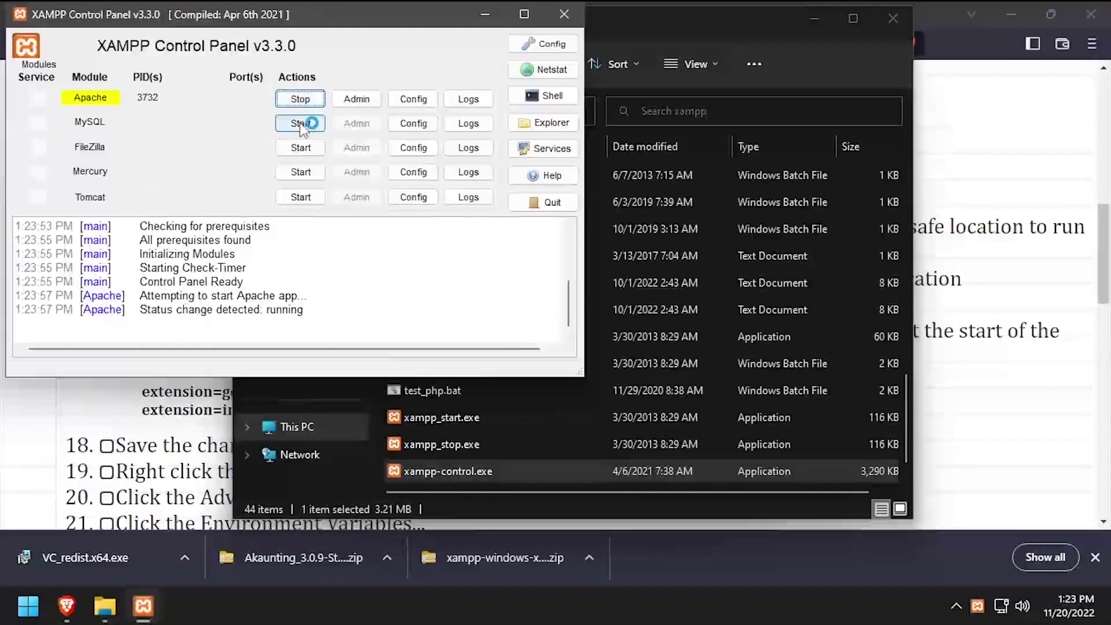
pyautogui.click(300, 123)
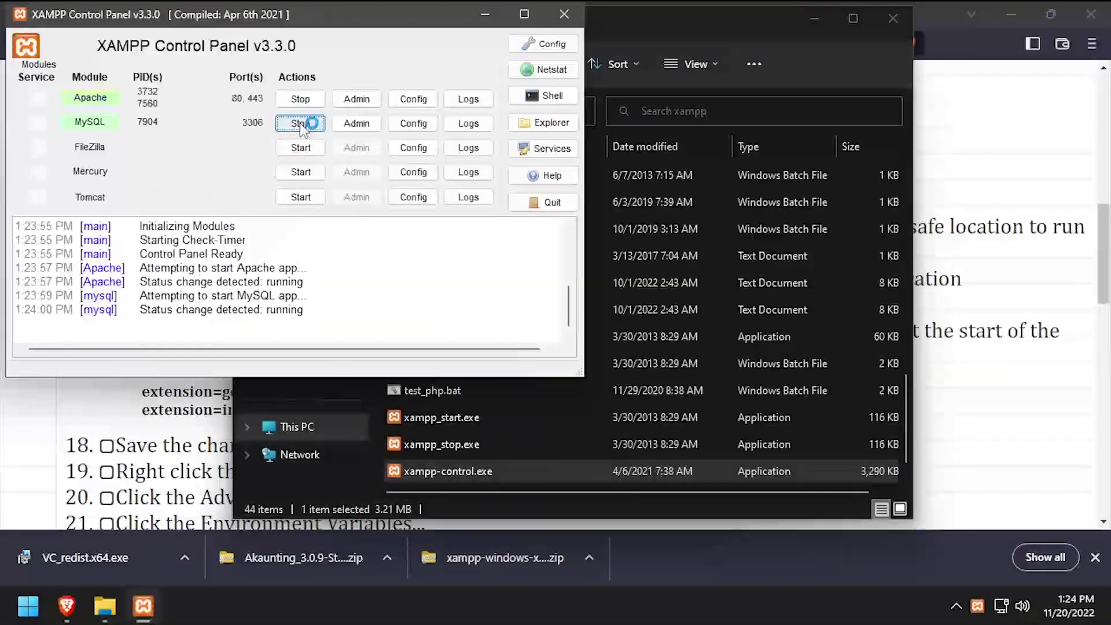
pyautogui.click(647, 237)
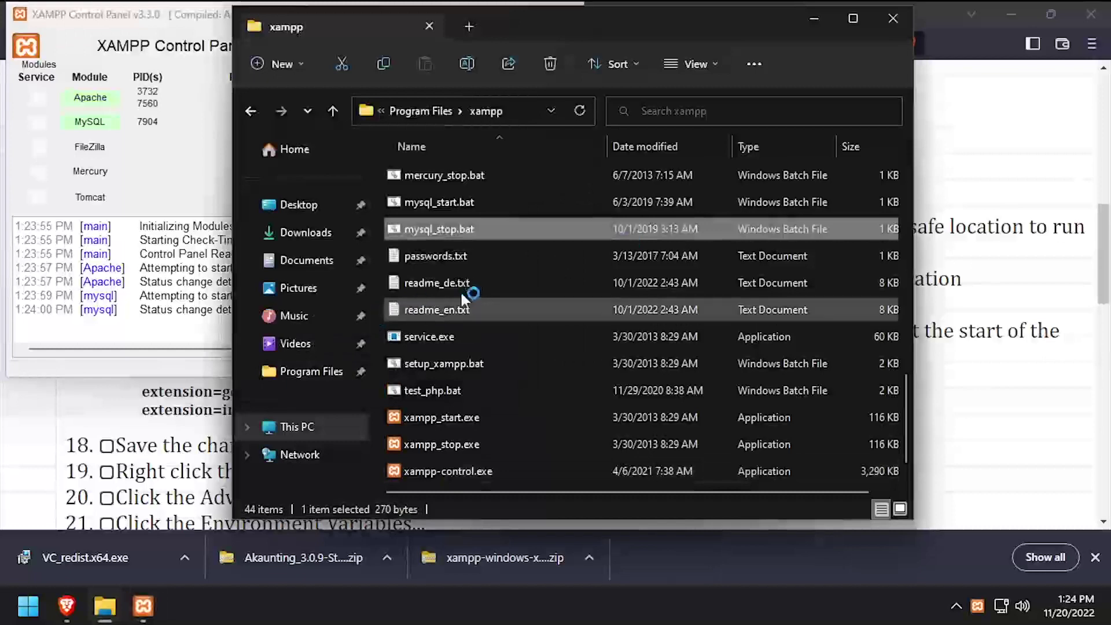
# Go to C:\Program Files\xampp\mysql\bin and open a PowerShell window there.
pyautogui.scroll(8, 457, 289)
pyautogui.click(419, 392)
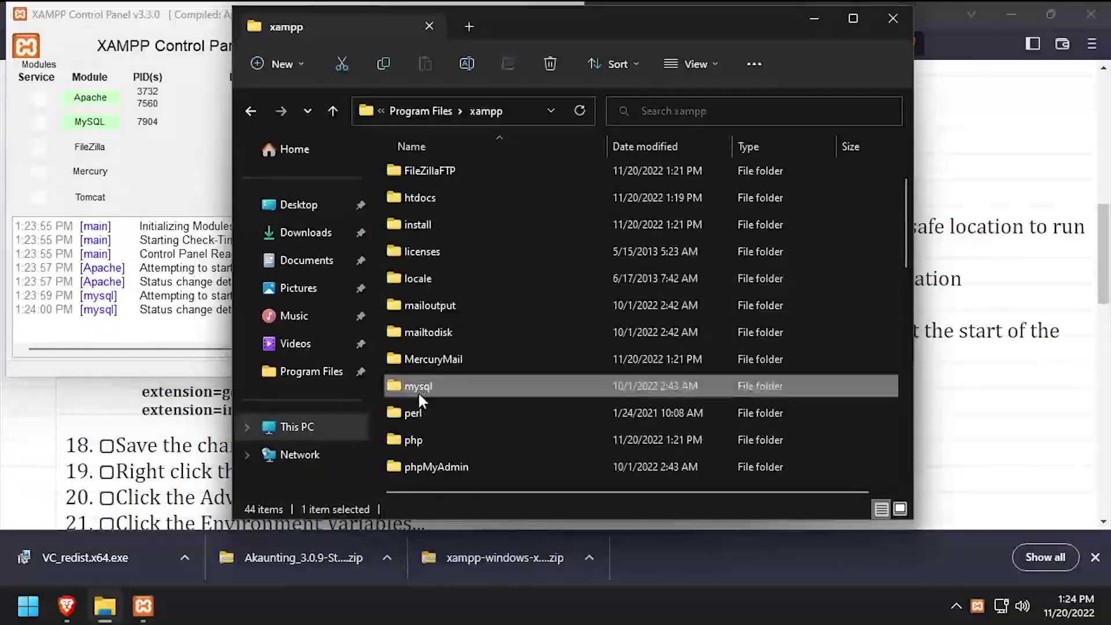
pyautogui.doubleClick(418, 391)
pyautogui.doubleClick(404, 202)
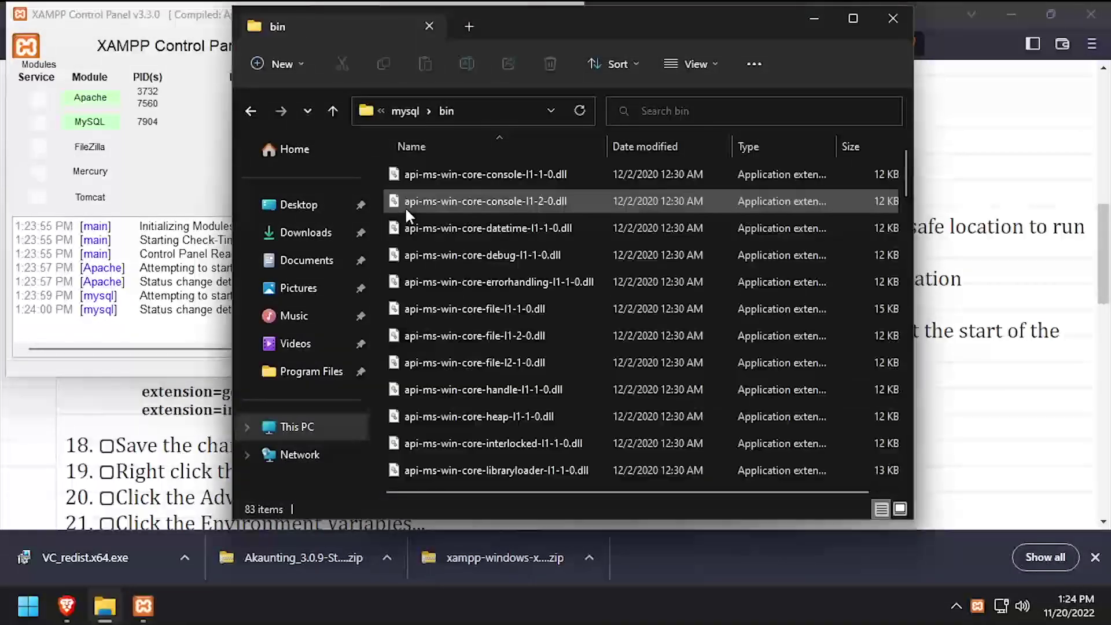
pyautogui.rightClick(376, 220)
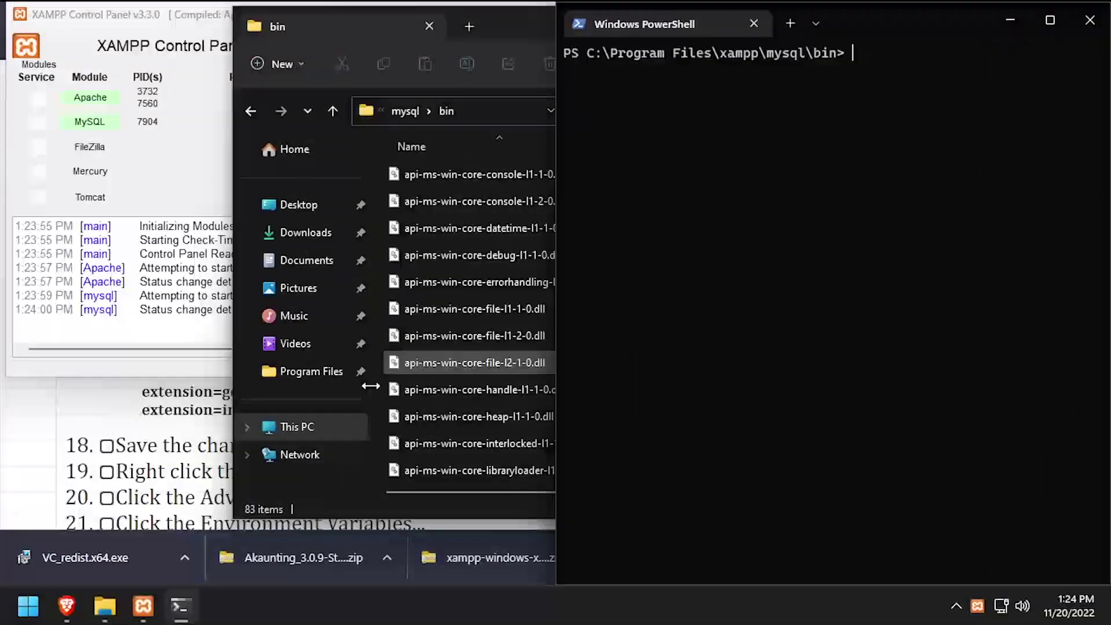
# Connect to MariaDB as root with .\mysql -u root and create the akaunting database.
pyautogui.click(38, 450)
pyautogui.scroll(-10, 81, 286)
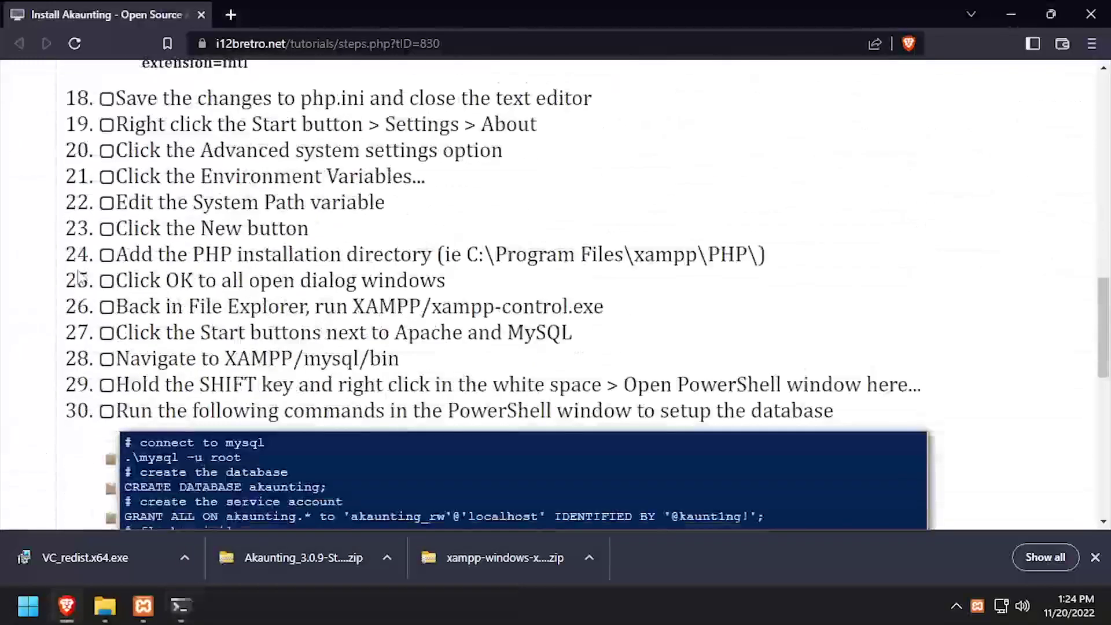
pyautogui.click(111, 199)
pyautogui.hotkey('alt', 'Tab')
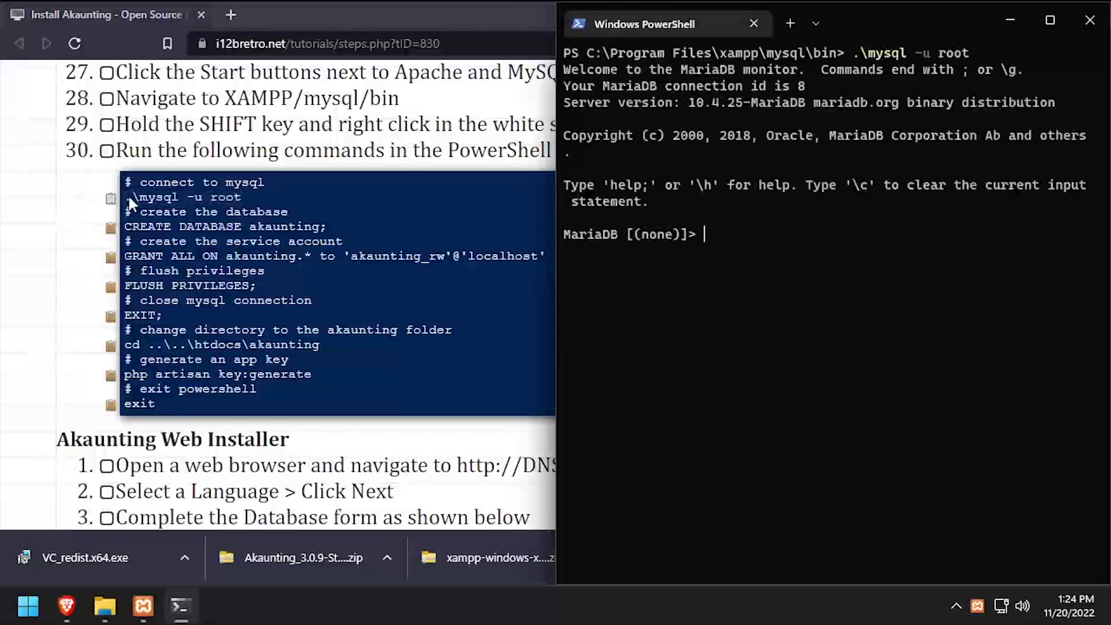
pyautogui.click(111, 227)
pyautogui.hotkey('alt', 'Tab')
pyautogui.hotkey('ctrl', 'v')
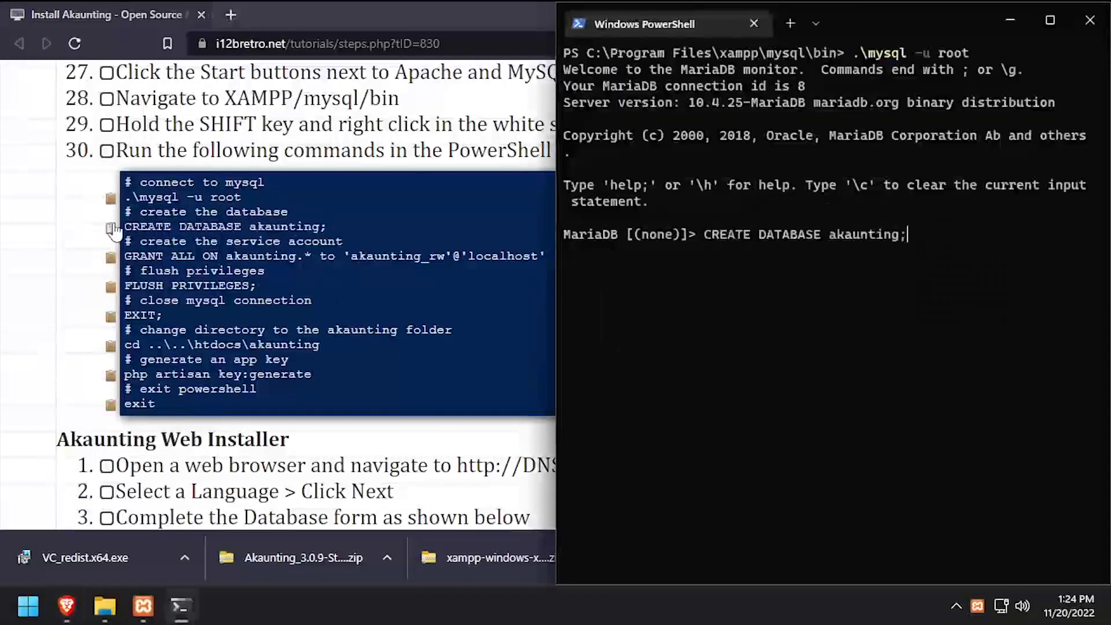
pyautogui.press('Return')
# Grant the akaunting_rw account rights on akaunting, flush privileges and exit MariaDB.
pyautogui.click(110, 257)
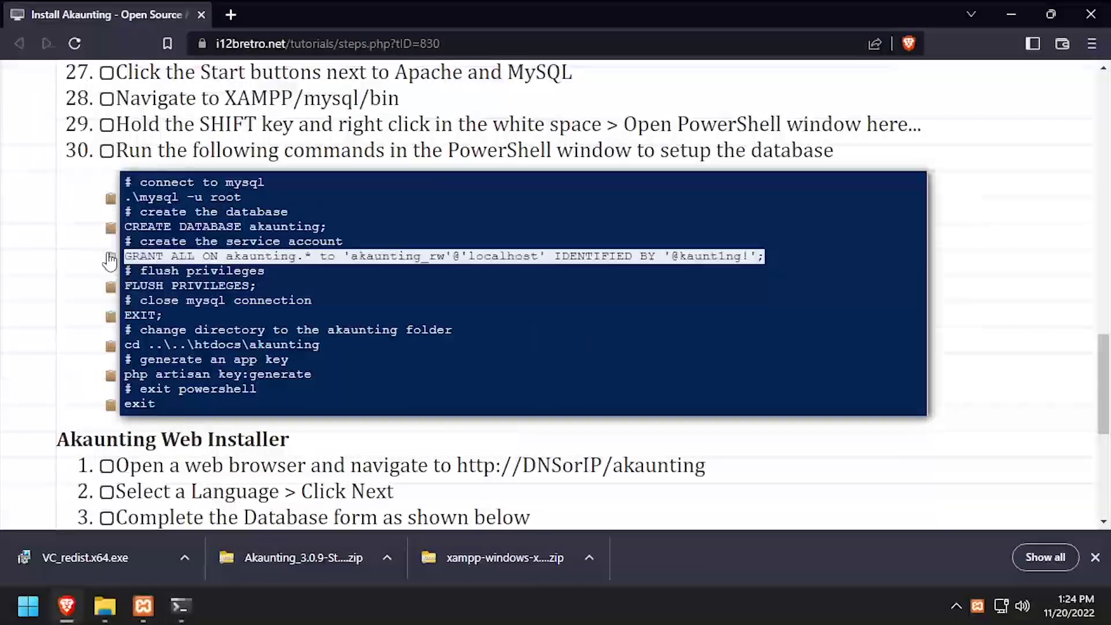
pyautogui.hotkey('alt', 'Tab')
pyautogui.hotkey('ctrl', 'v')
pyautogui.press('Return')
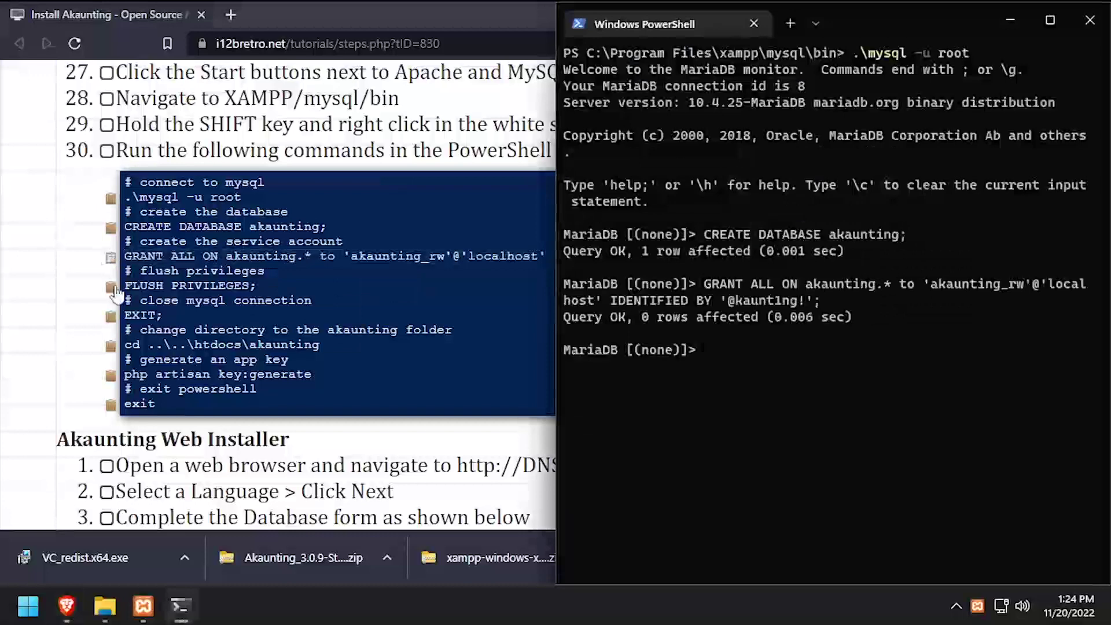
pyautogui.click(111, 287)
pyautogui.hotkey('alt', 'Tab')
pyautogui.hotkey('ctrl', 'v')
pyautogui.press('Return')
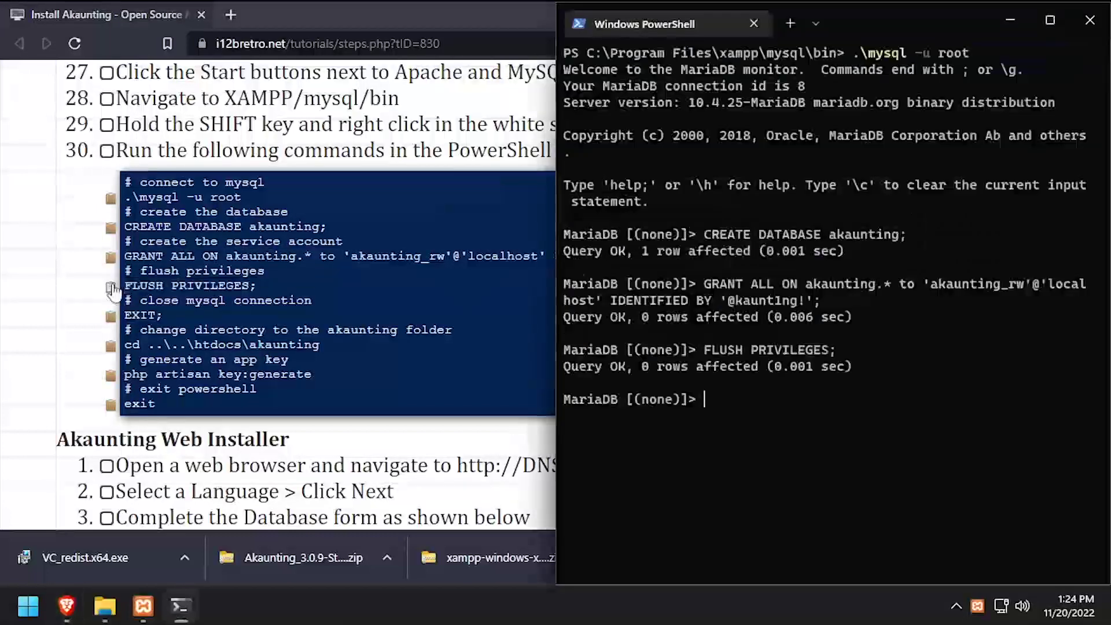
pyautogui.click(112, 317)
pyautogui.hotkey('alt', 'Tab')
pyautogui.hotkey('ctrl', 'v')
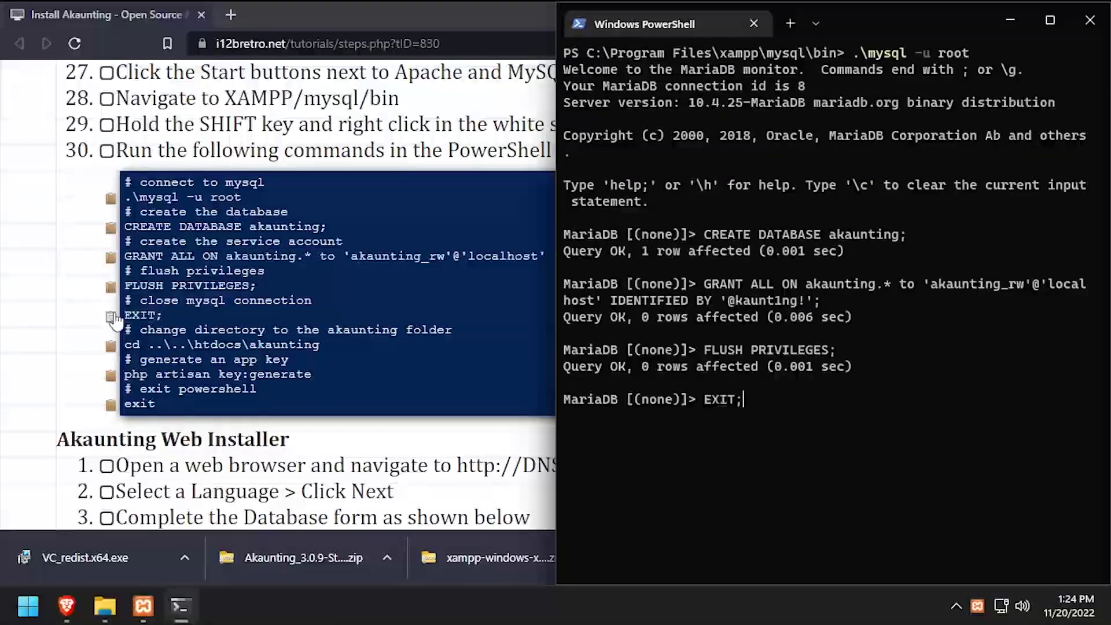
pyautogui.press('Return')
# In htdocs\akaunting, run php artisan key:generate, then exit PowerShell.
pyautogui.click(111, 346)
pyautogui.hotkey('alt', 'Tab')
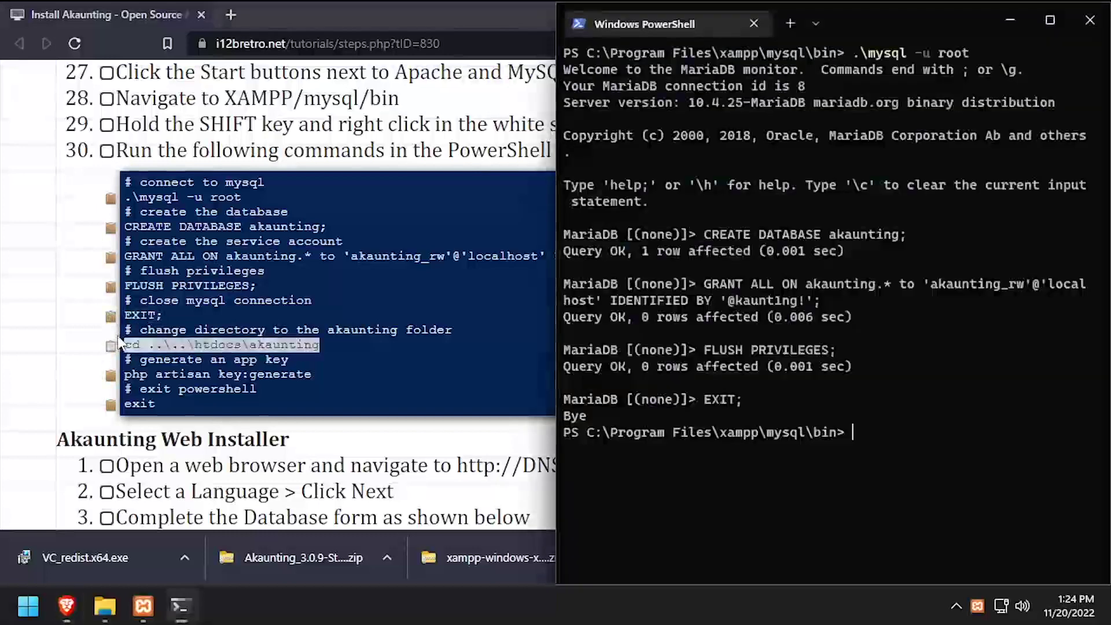
pyautogui.hotkey('ctrl', 'v')
pyautogui.press('Return')
pyautogui.click(110, 375)
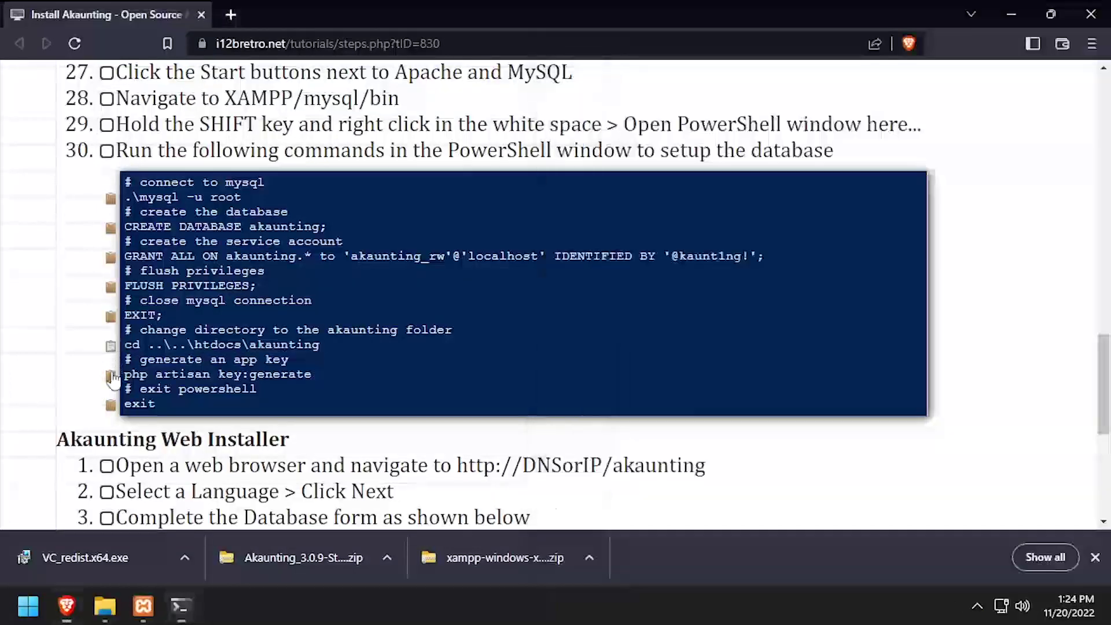
pyautogui.hotkey('alt', 'Tab')
pyautogui.hotkey('ctrl', 'v')
pyautogui.press('Return')
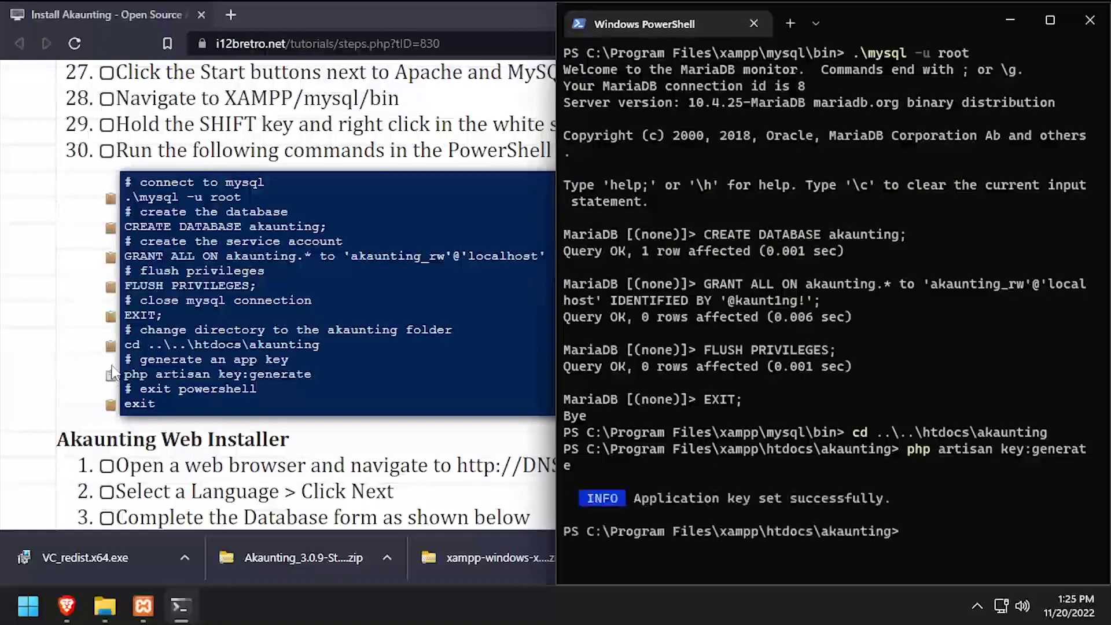
pyautogui.write('exit')
pyautogui.press('Return')
pyautogui.scroll(-5, 107, 371)
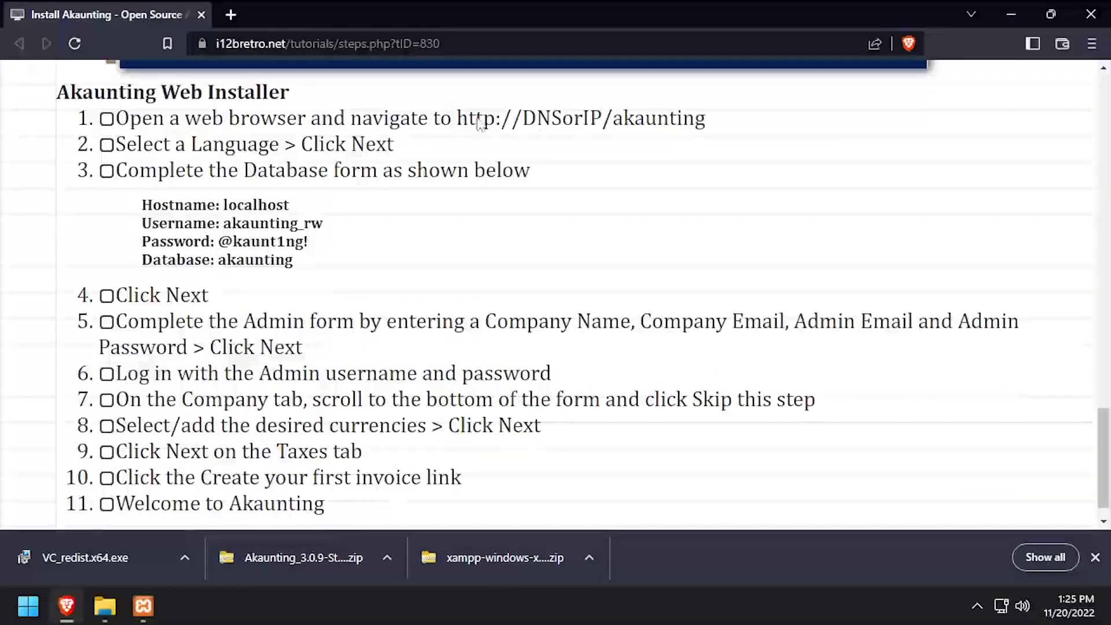
# Load windows11.local/akaunting in a new tab and select English (US) as the installer language.
pyautogui.moveTo(456, 118); pyautogui.dragTo(723, 121)
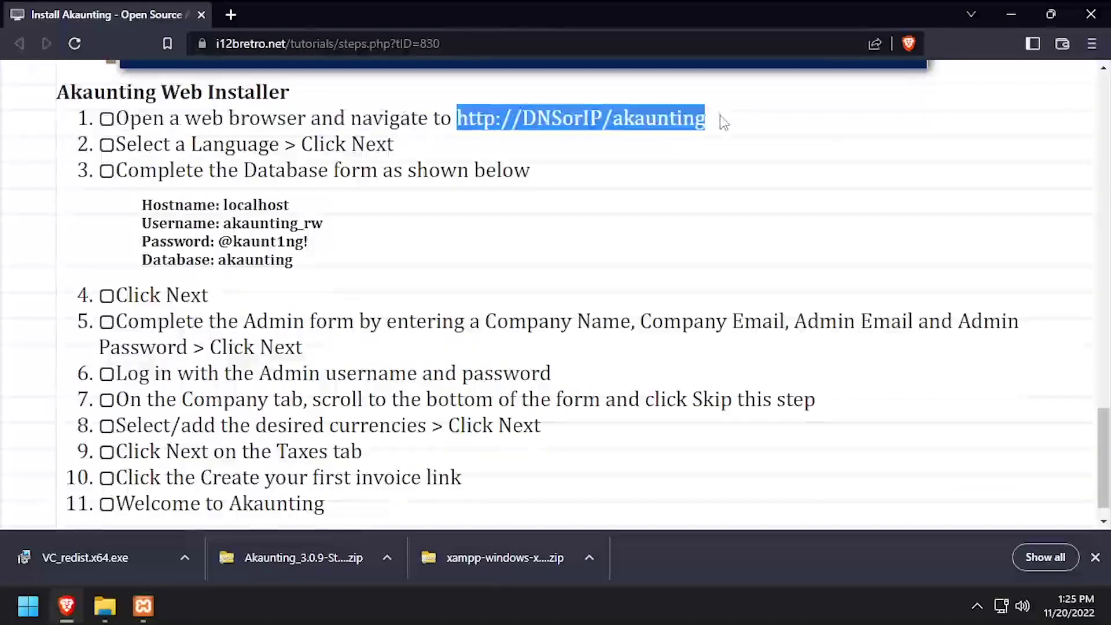
pyautogui.click(232, 15)
pyautogui.hotkey('ctrl', 'v')
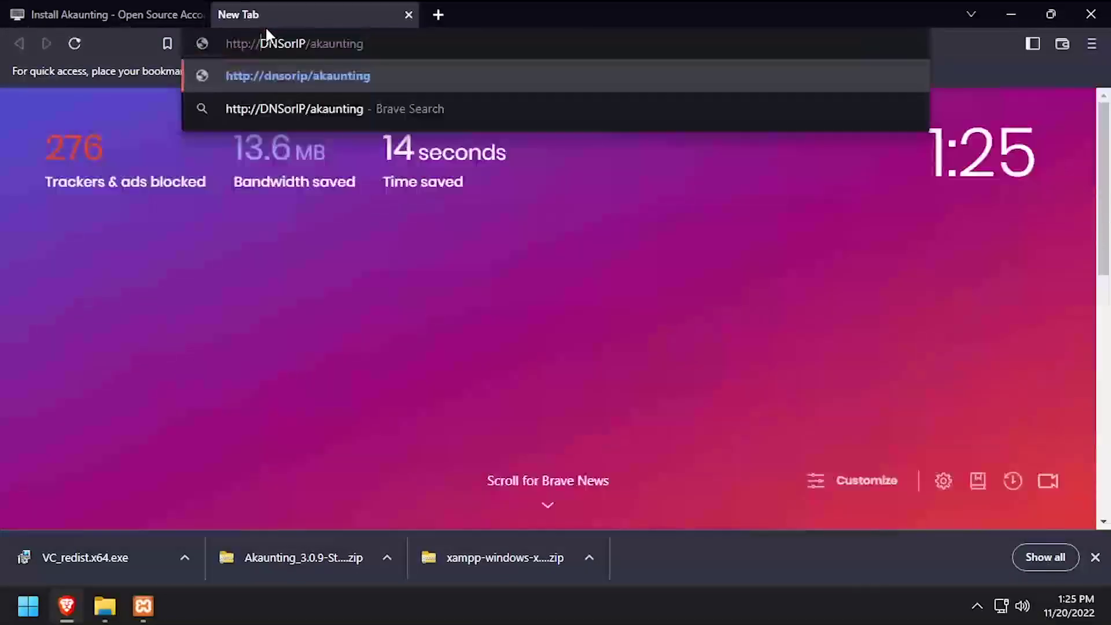
pyautogui.hotkey('ctrl', 'shift', 'Right')
pyautogui.write('windows11')
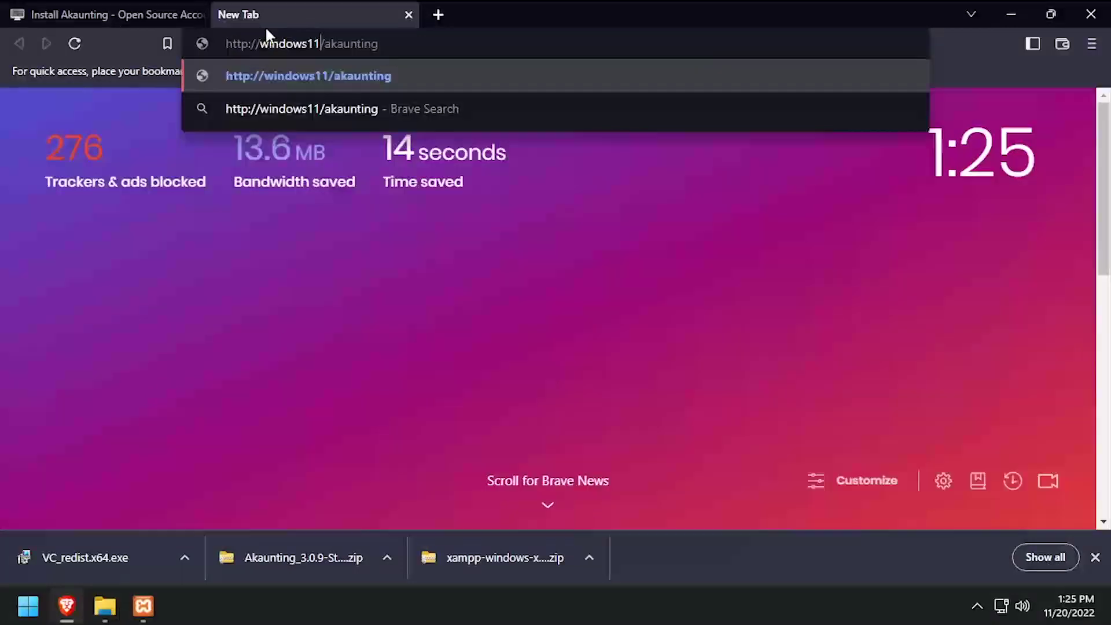
pyautogui.write('.local')
pyautogui.press('Return')
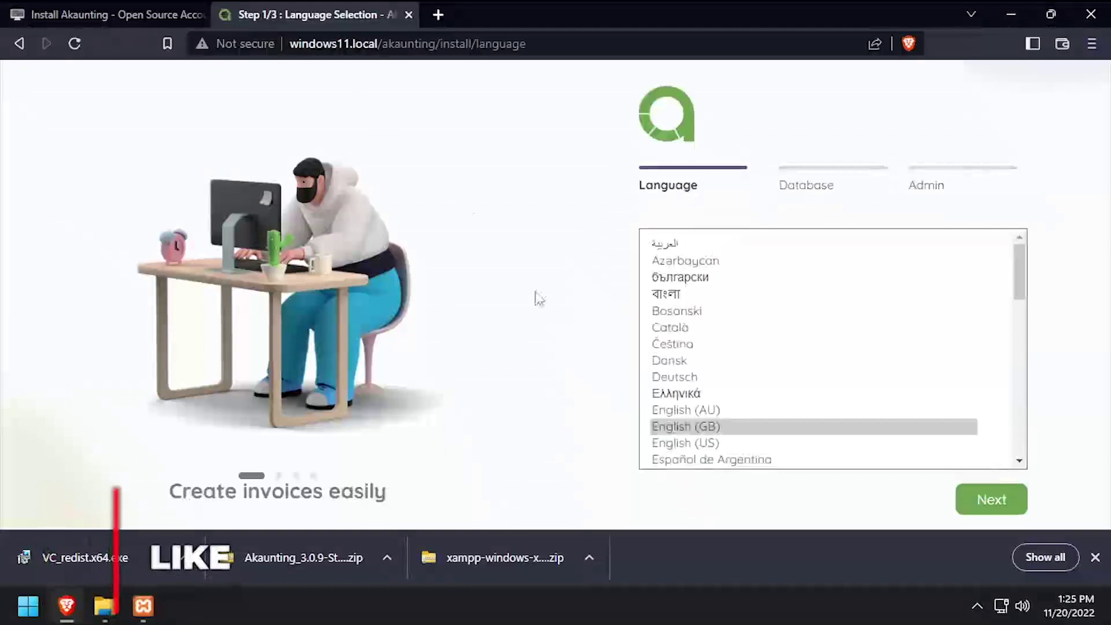
pyautogui.click(716, 443)
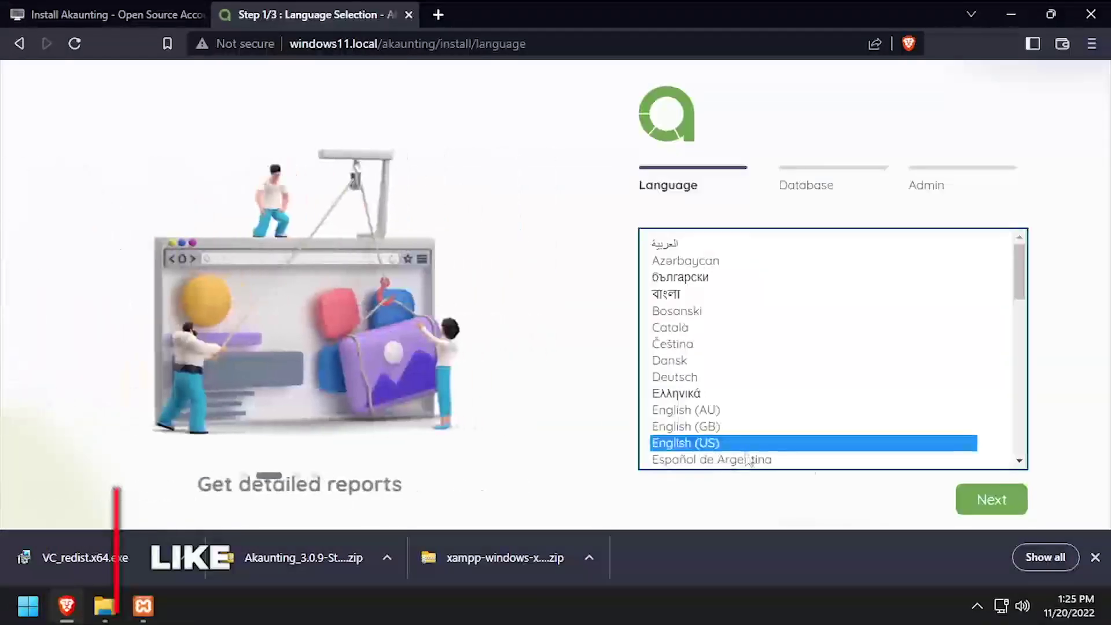
# Submit database user akaunting_rw and database name akaunting on the installer's database step.
pyautogui.click(985, 501)
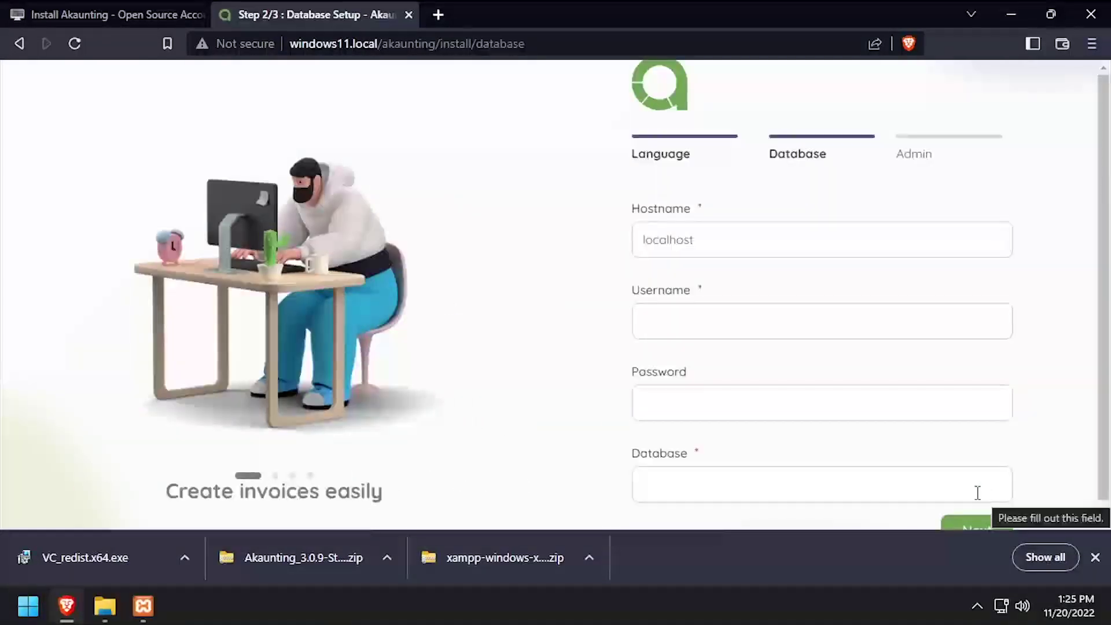
pyautogui.click(824, 318)
pyautogui.write('akaunting_rw')
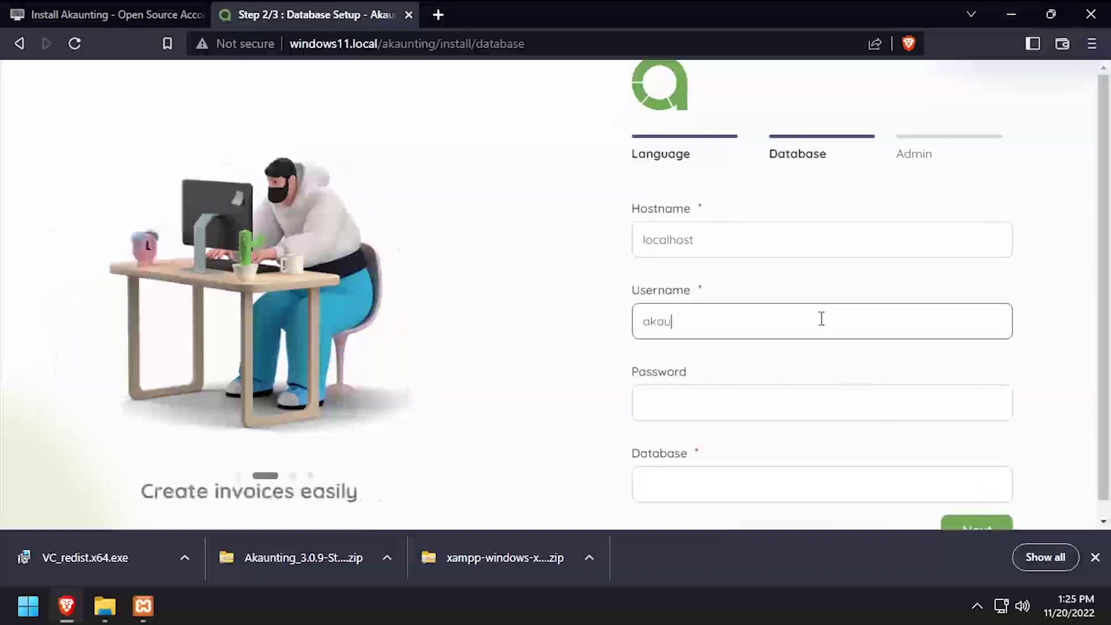
pyautogui.press('Tab')
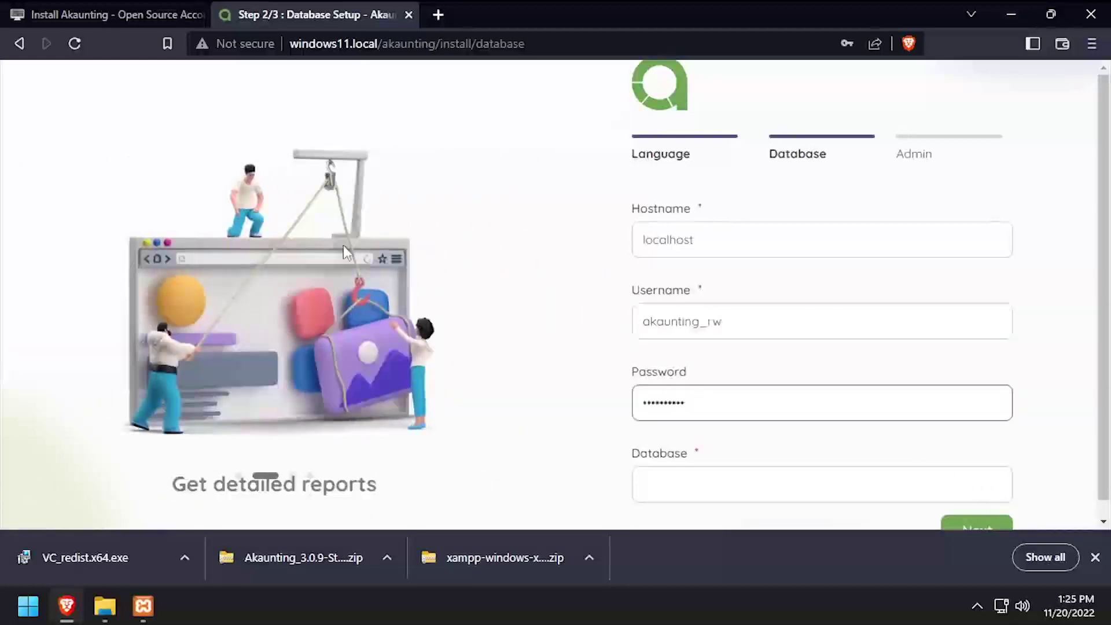
pyautogui.press('Tab')
pyautogui.write('akaunting')
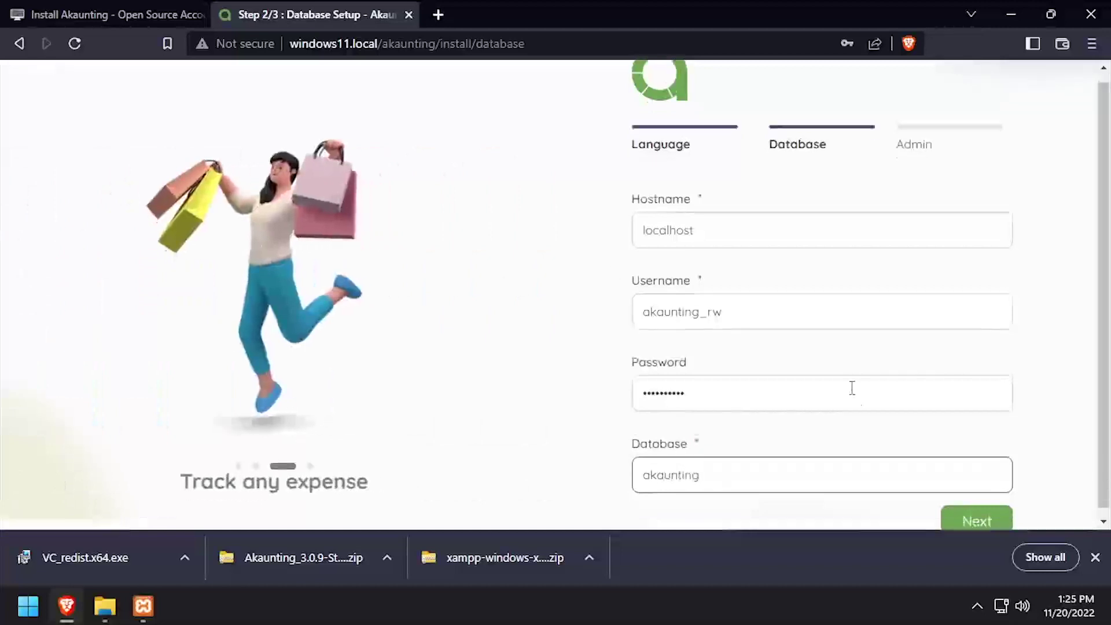
pyautogui.scroll(-1, 850, 387)
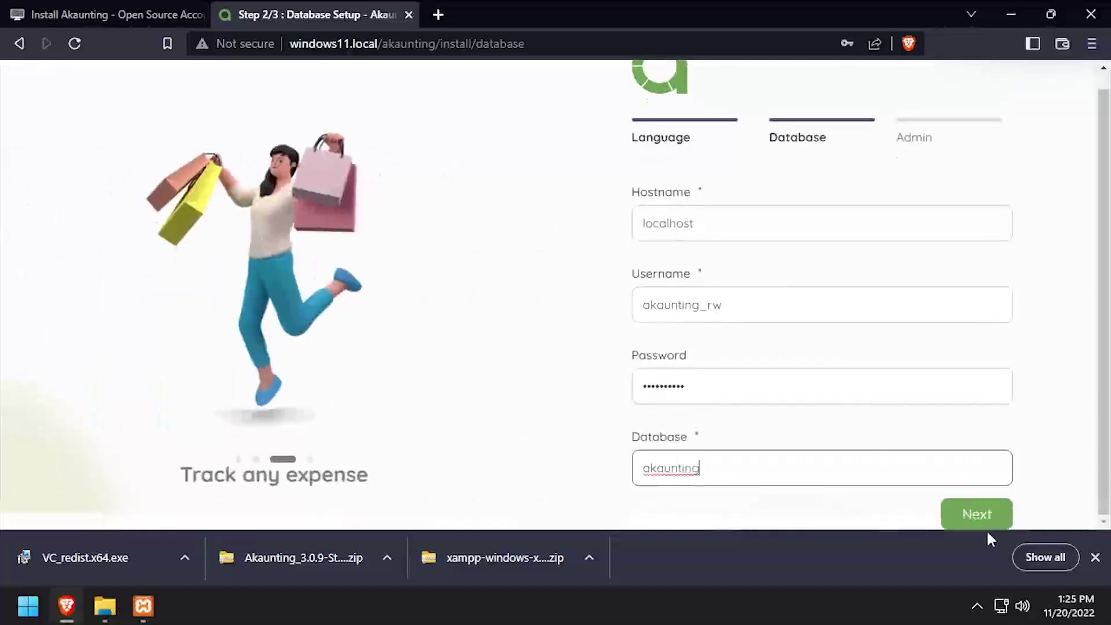
pyautogui.click(991, 519)
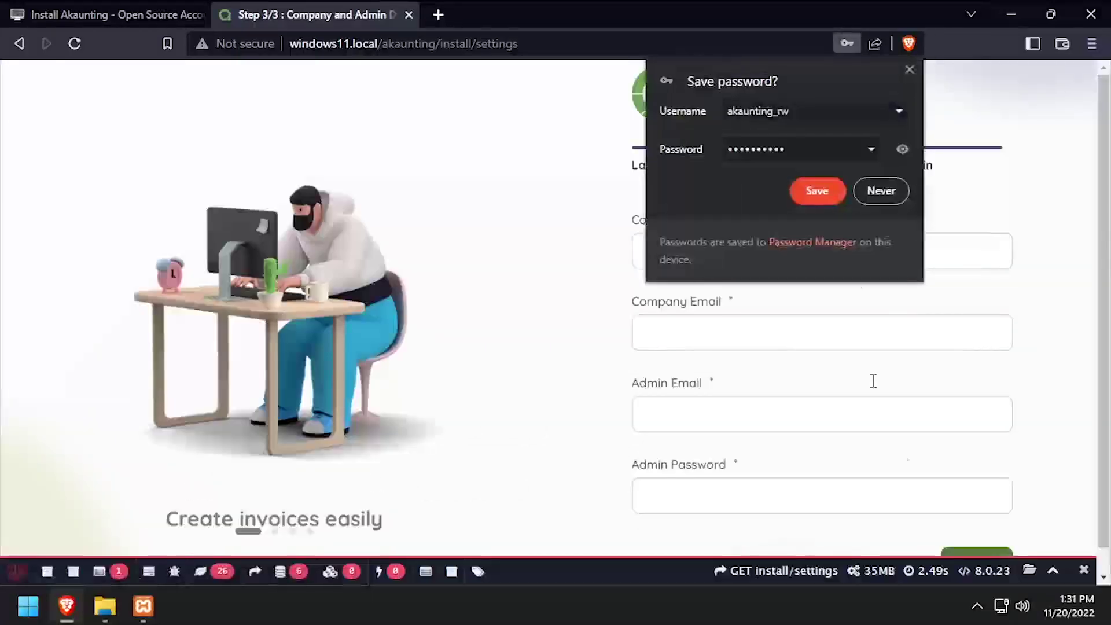
# Decline password saving, enter company name, company and admin e-mails and admin password, then submit.
pyautogui.click(896, 189)
pyautogui.click(828, 249)
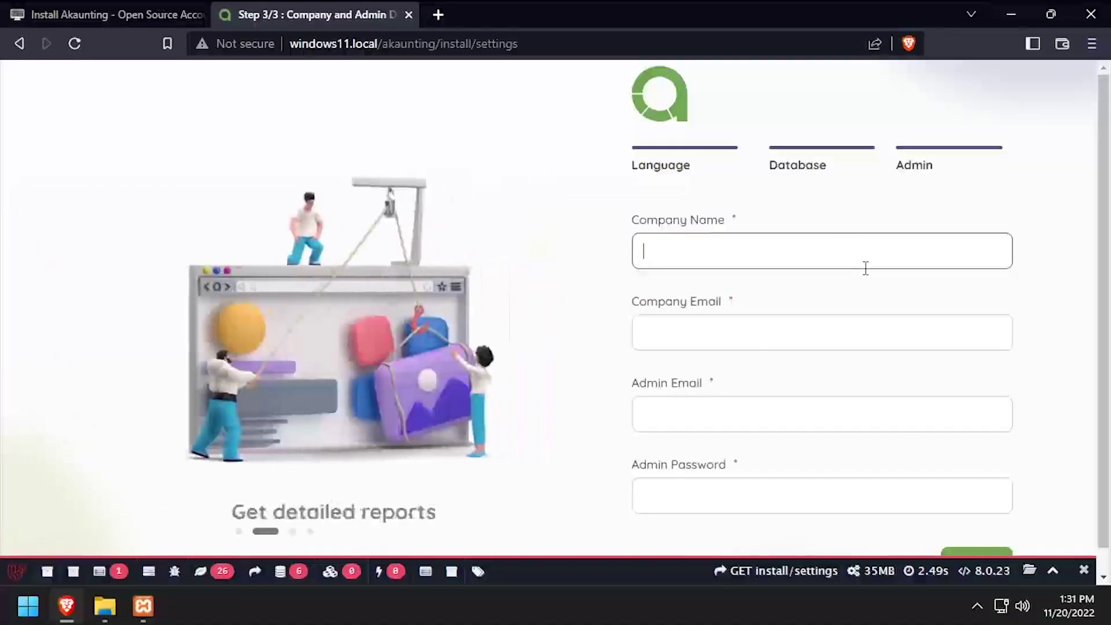
pyautogui.write('i12bretro demo')
pyautogui.press('Tab')
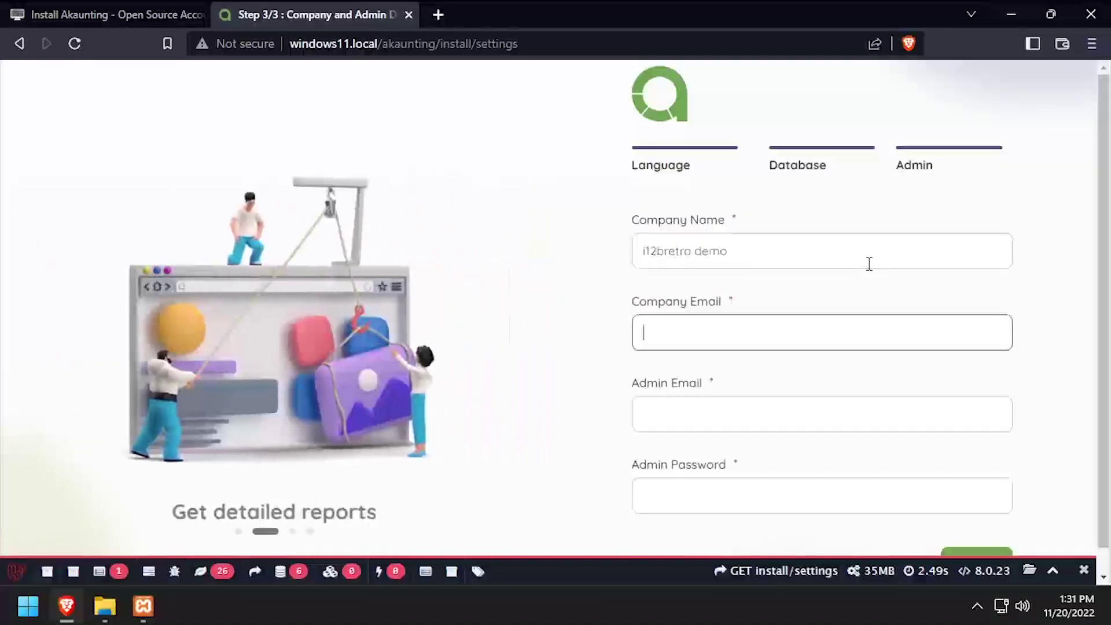
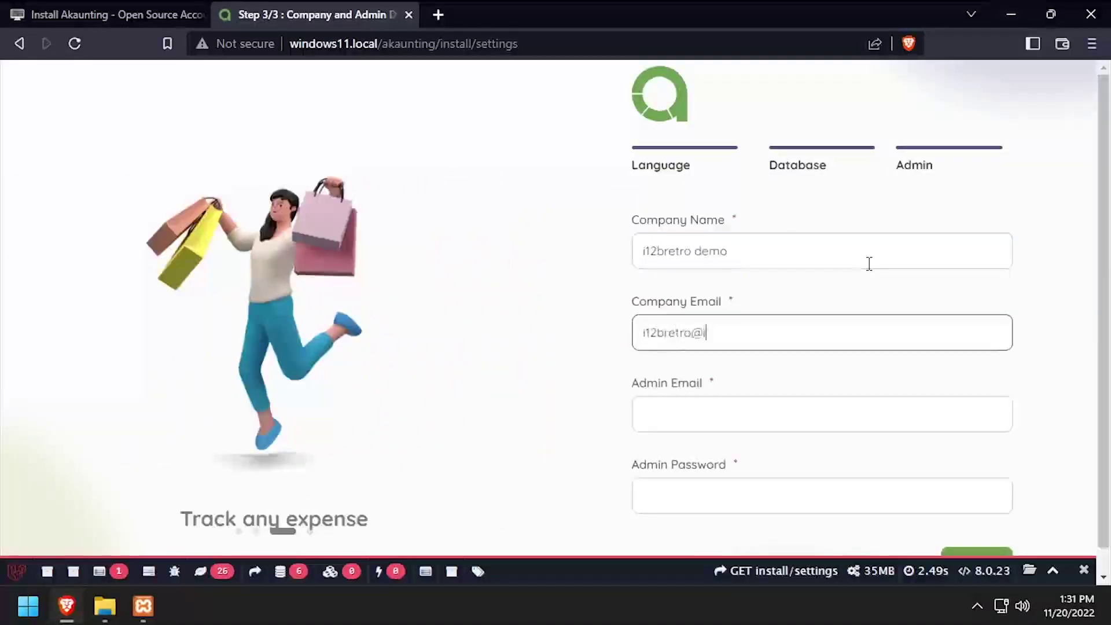
pyautogui.press('Tab')
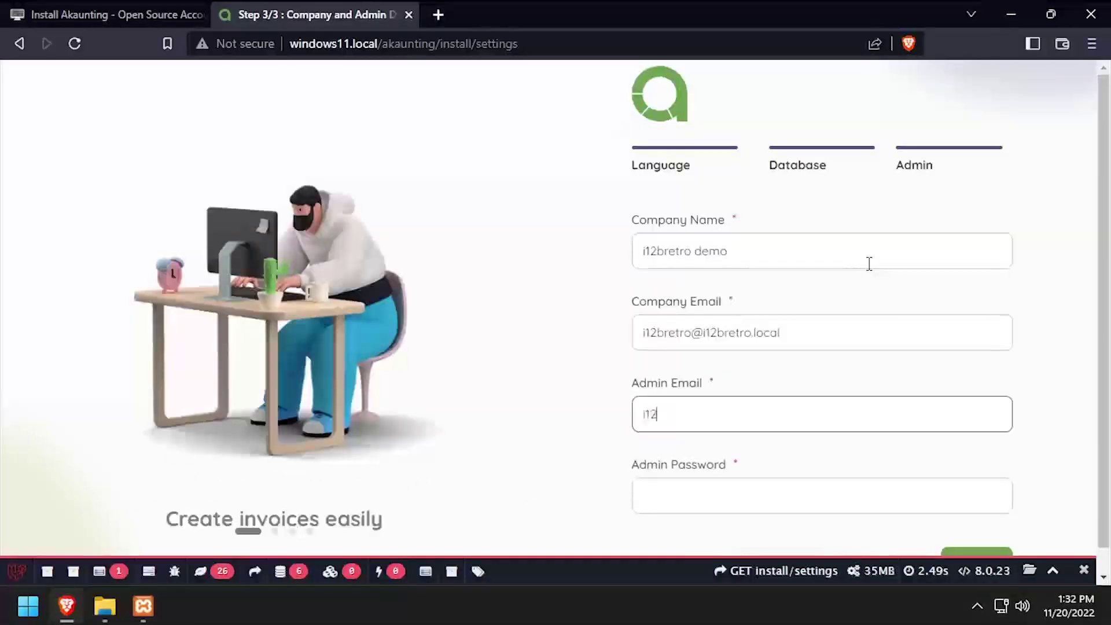
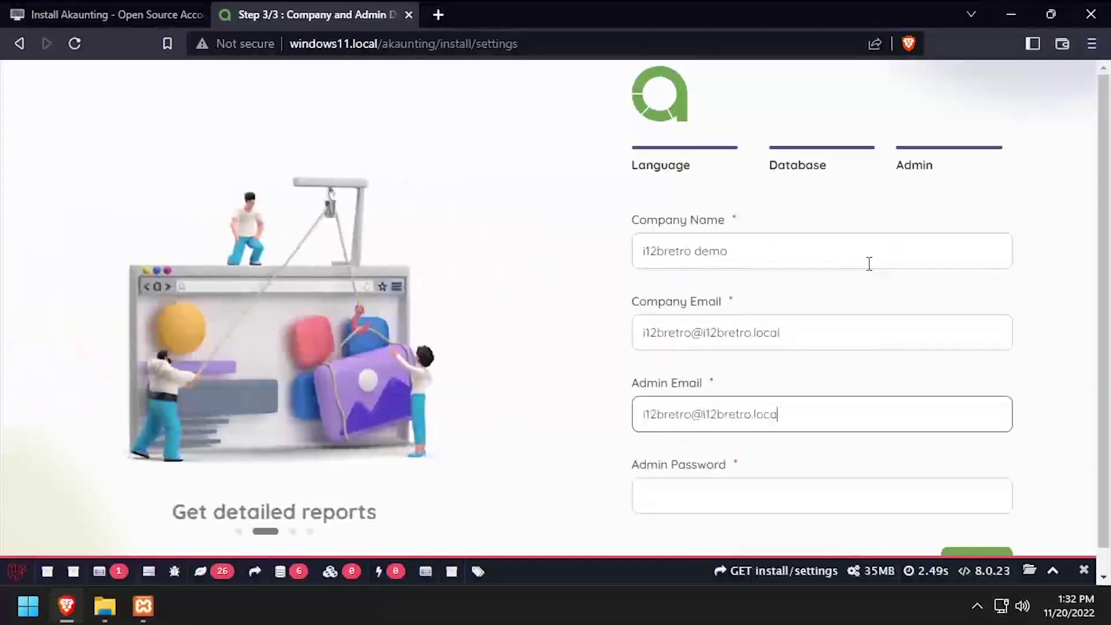
pyautogui.press('Tab')
pyautogui.write('*********')
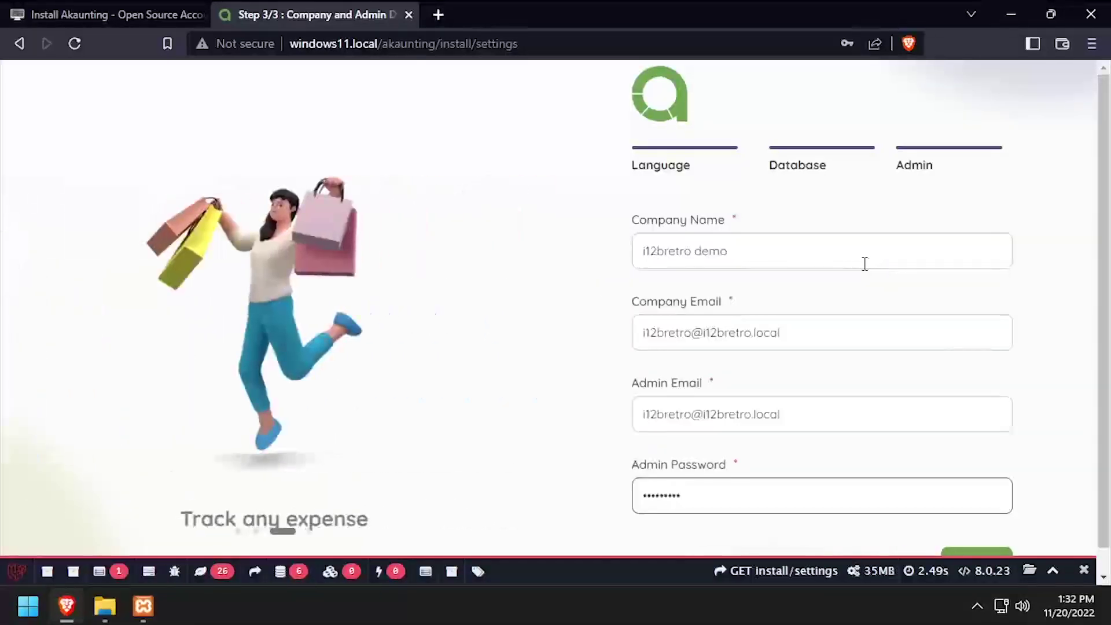
pyautogui.scroll(-1, 1071, 509)
pyautogui.click(947, 535)
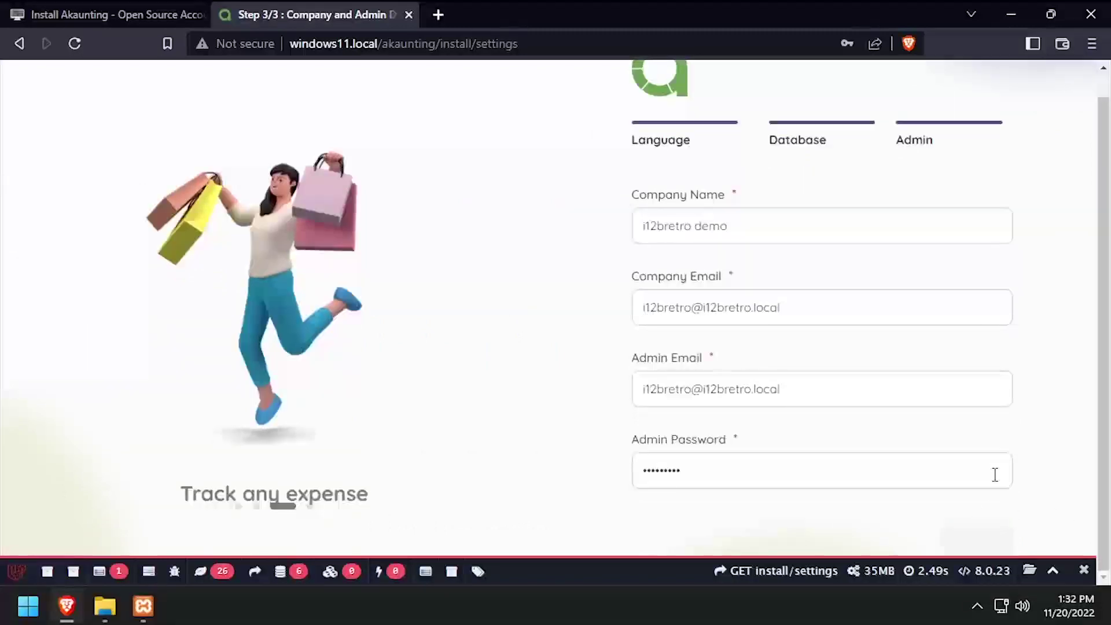
pyautogui.click(822, 297)
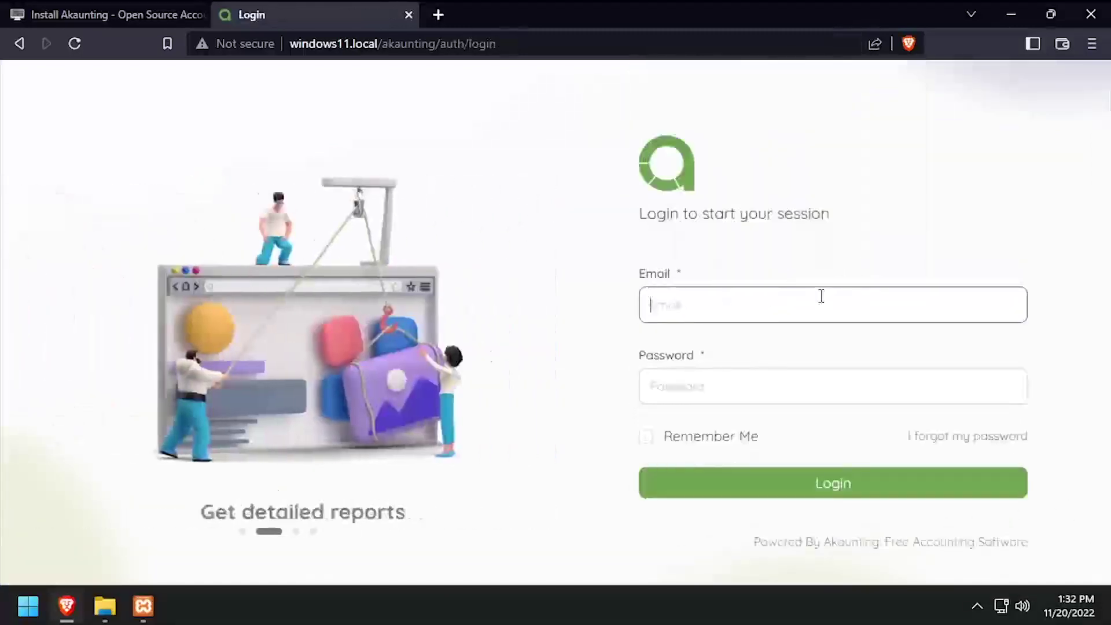
# Log in using the admin e-mail and the admin password.
pyautogui.press('Tab')
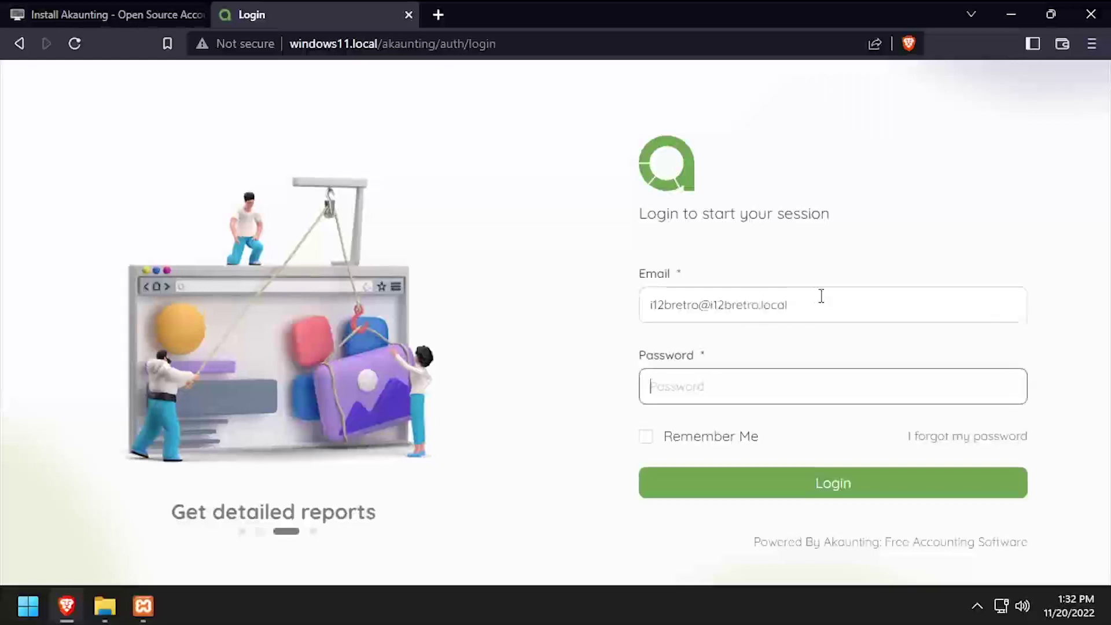
pyautogui.write('*******')
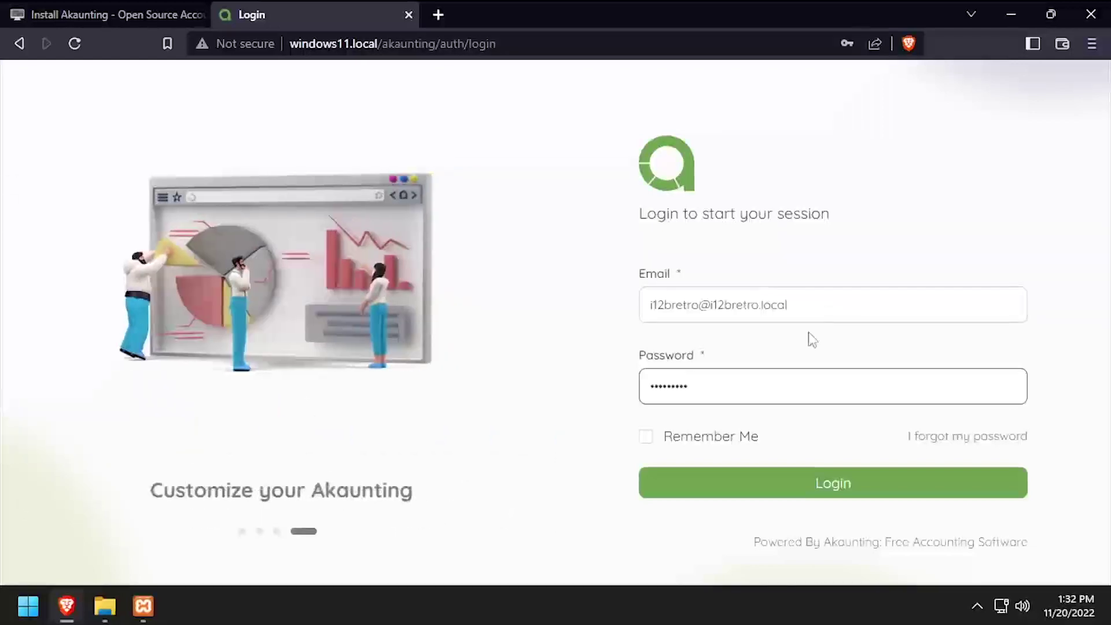
pyautogui.click(818, 482)
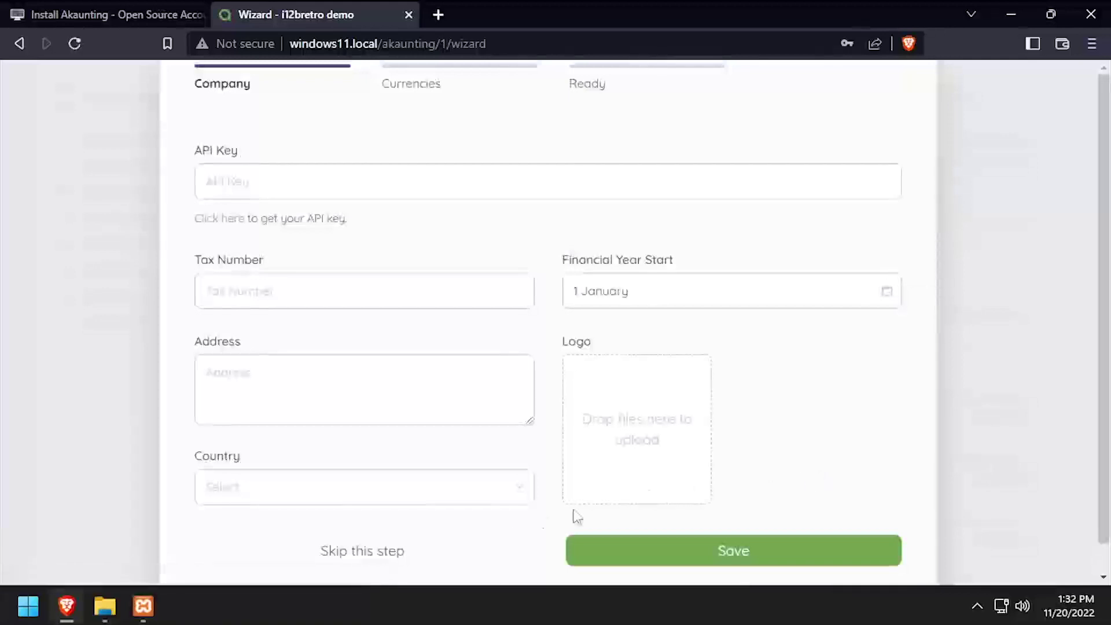
# Skip company details and accept US Dollar as the only currency to finish the wizard.
pyautogui.click(360, 562)
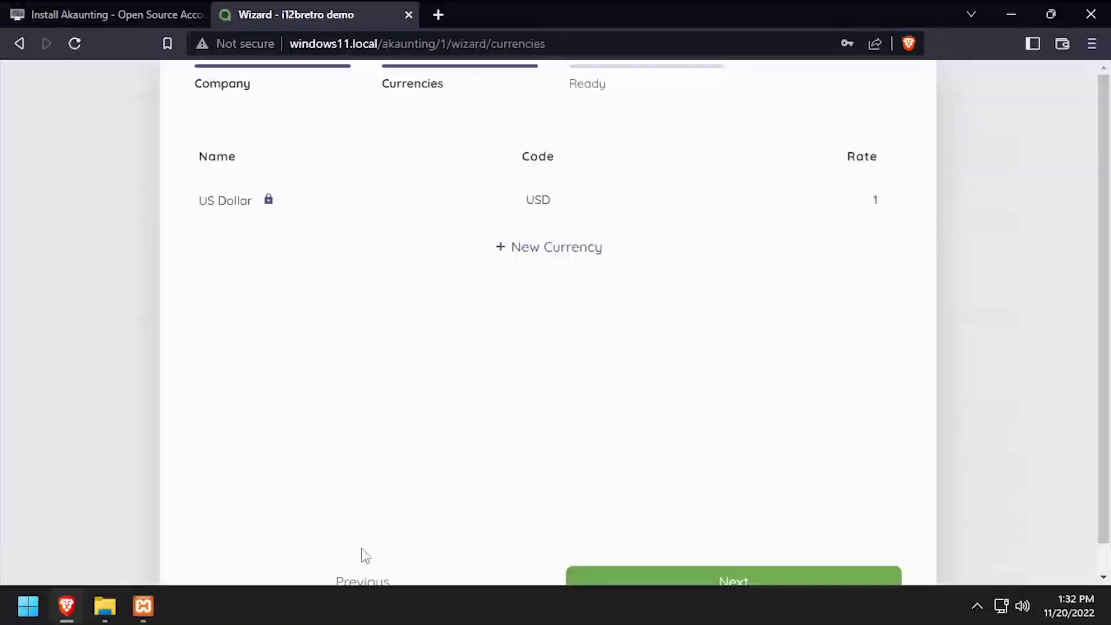
pyautogui.click(768, 576)
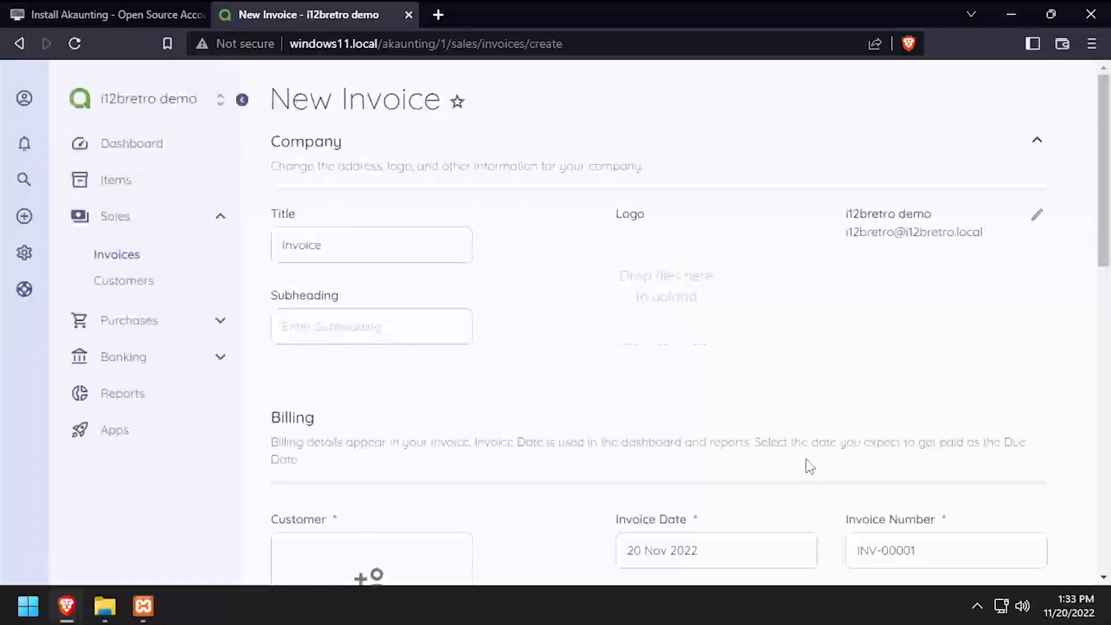
# Open the Dashboard from the left sidebar.
pyautogui.click(144, 141)
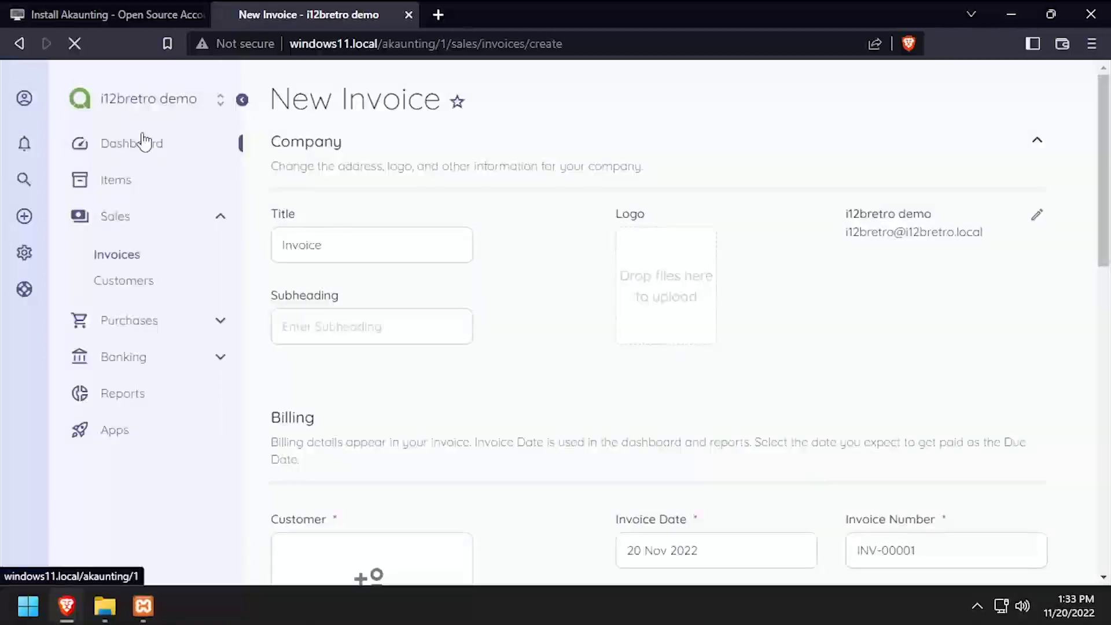